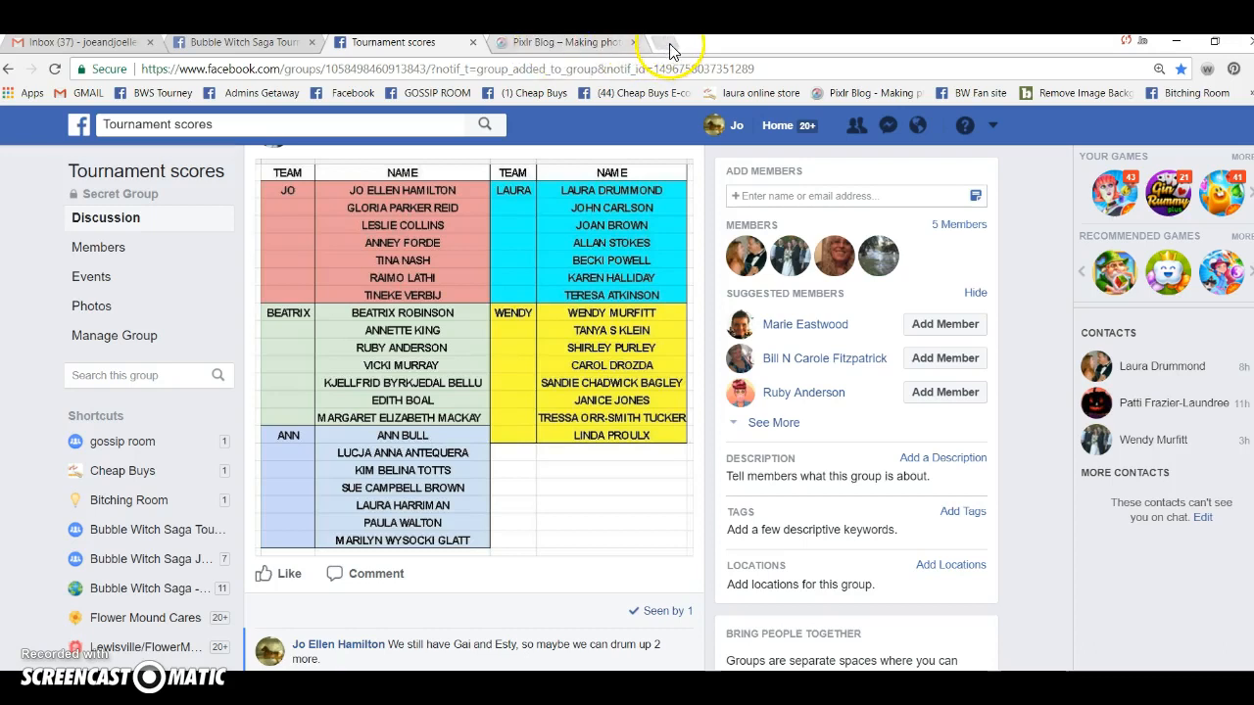
Open a new browser tab and get its address field ready for a web search
click(672, 44)
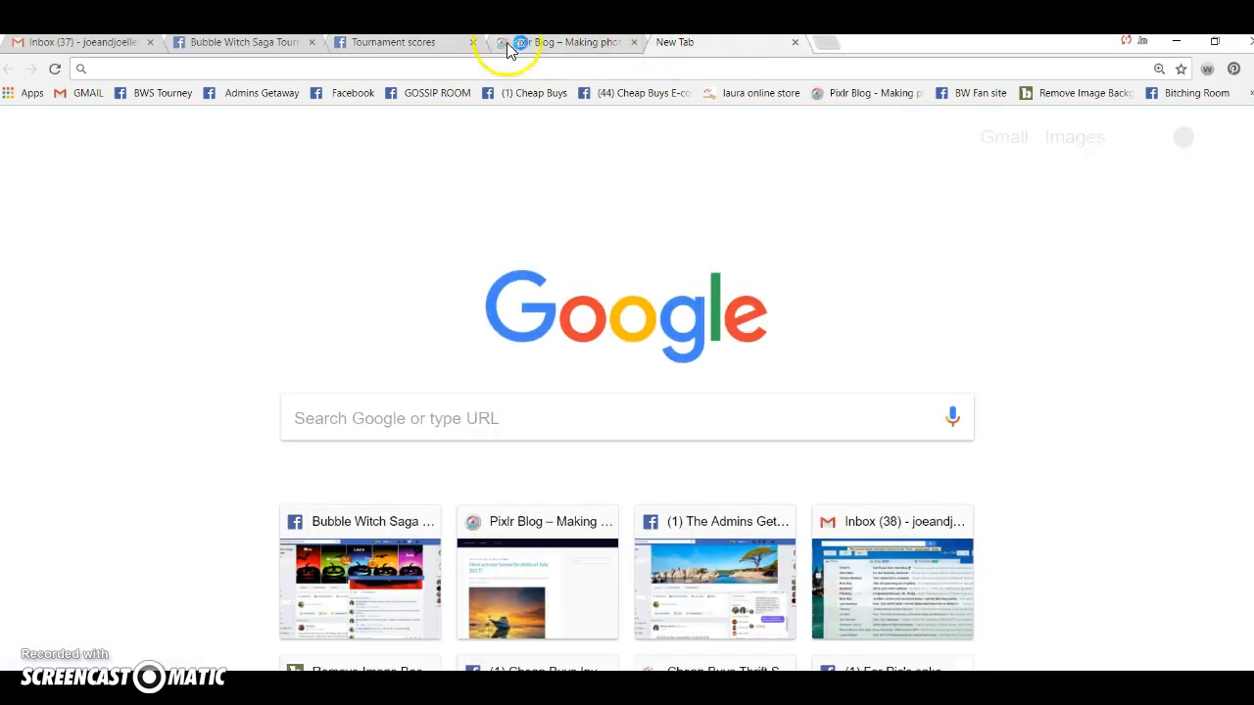
click(99, 73)
text(bima)
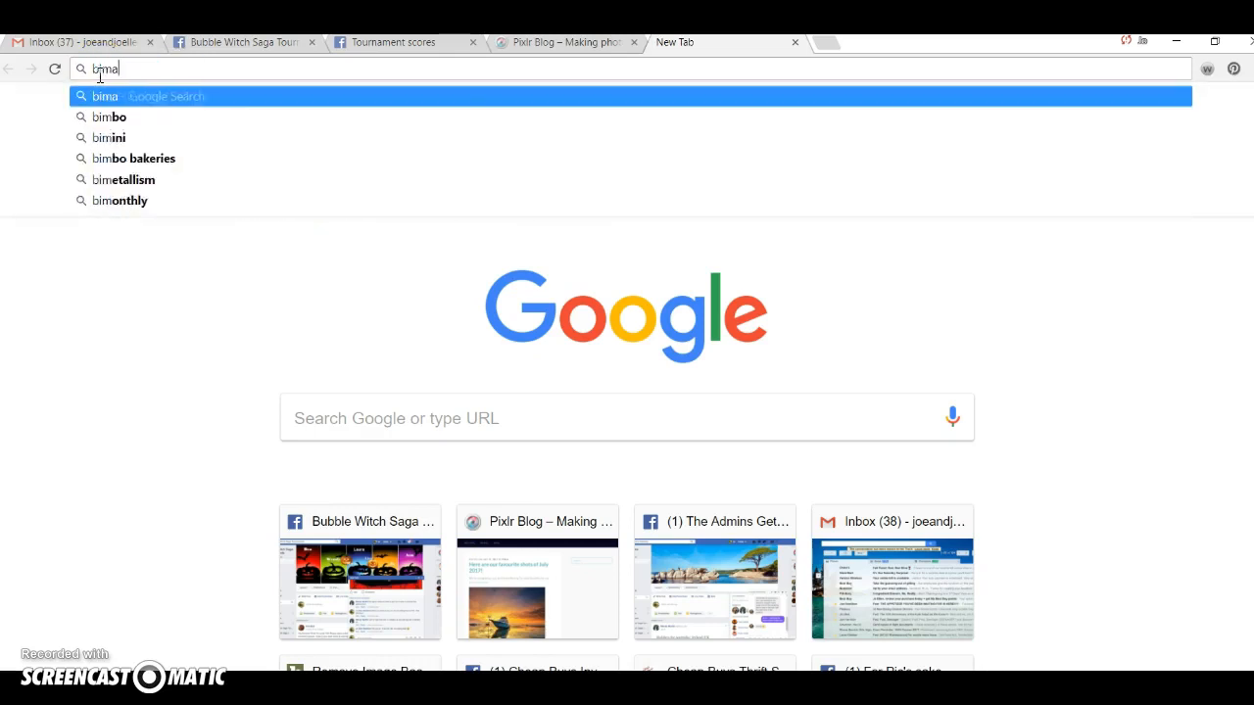
text(ge of background)
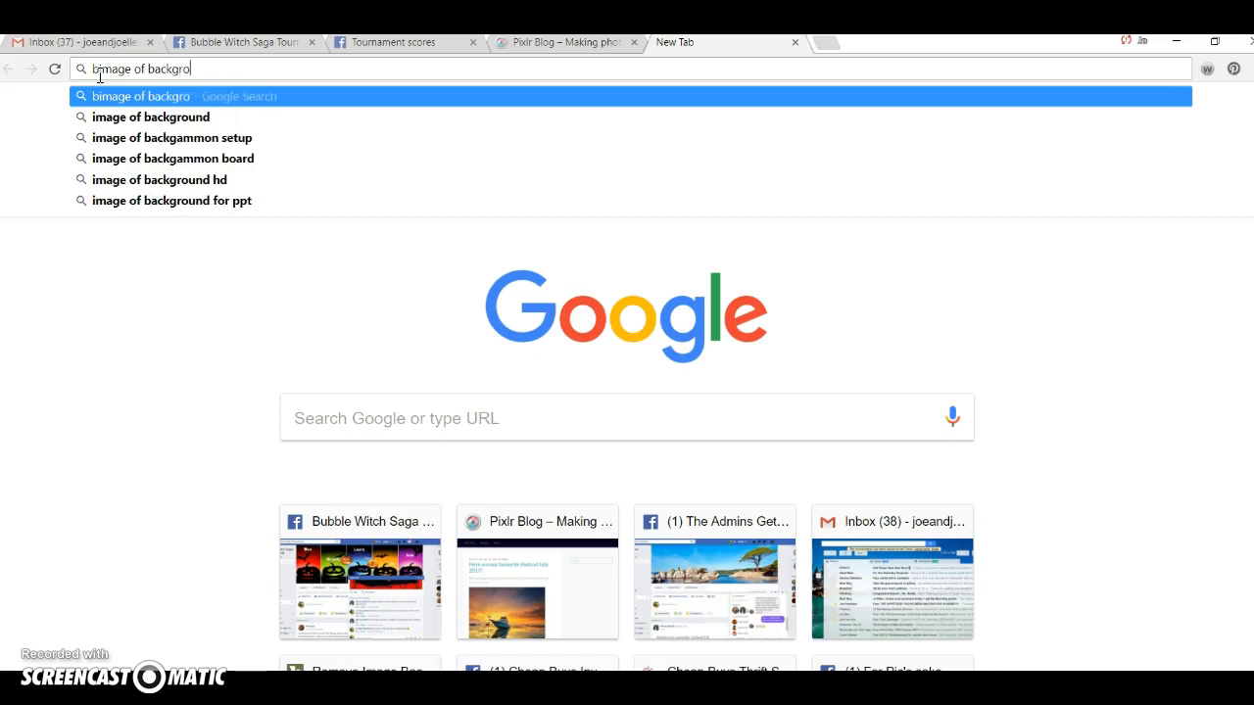
key(BackSpace)
key(BackSpace)
key(BackSpace)
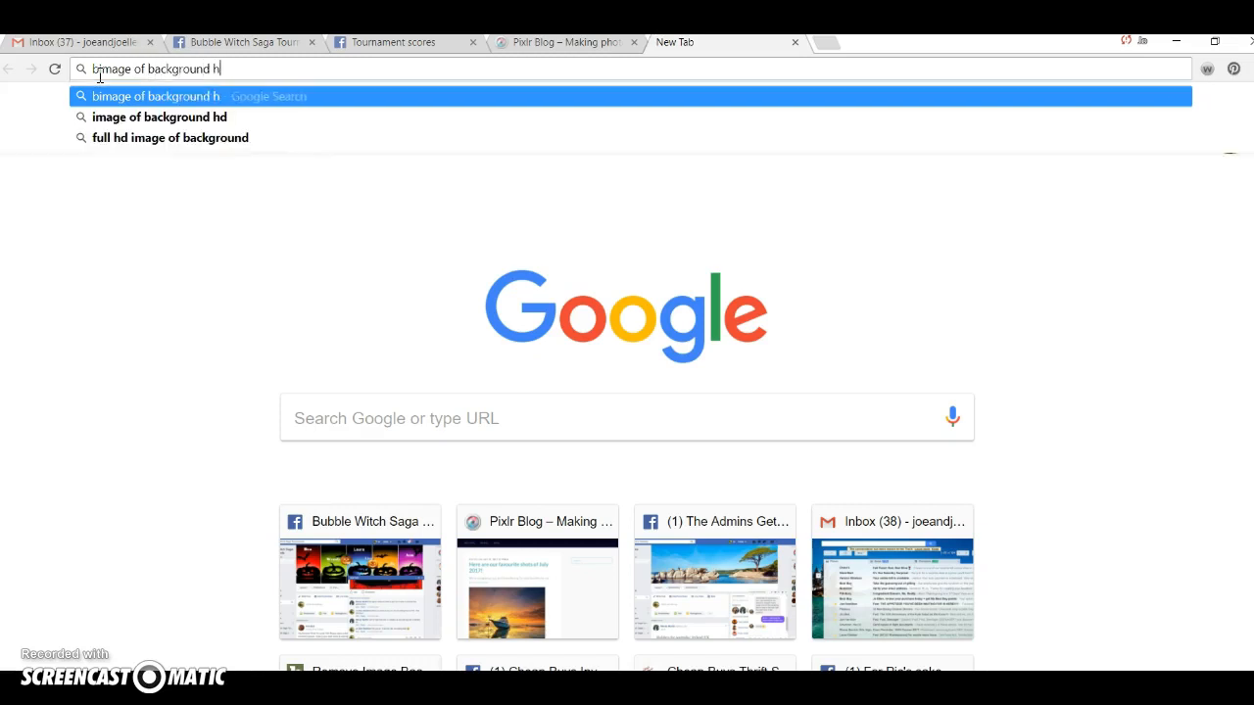
key(BackSpace)
key(BackSpace)
key(BackSpace)
key(BackSpace)
key(BackSpace)
key(BackSpace)
key(BackSpace)
key(BackSpace)
key(BackSpace)
key(BackSpace)
key(BackSpace)
key(BackSpace)
key(BackSpace)
key(BackSpace)
key(BackSpace)
key(BackSpace)
key(BackSpace)
Search Google for "image of background halloween forests" and show the full set of image results
text(im)
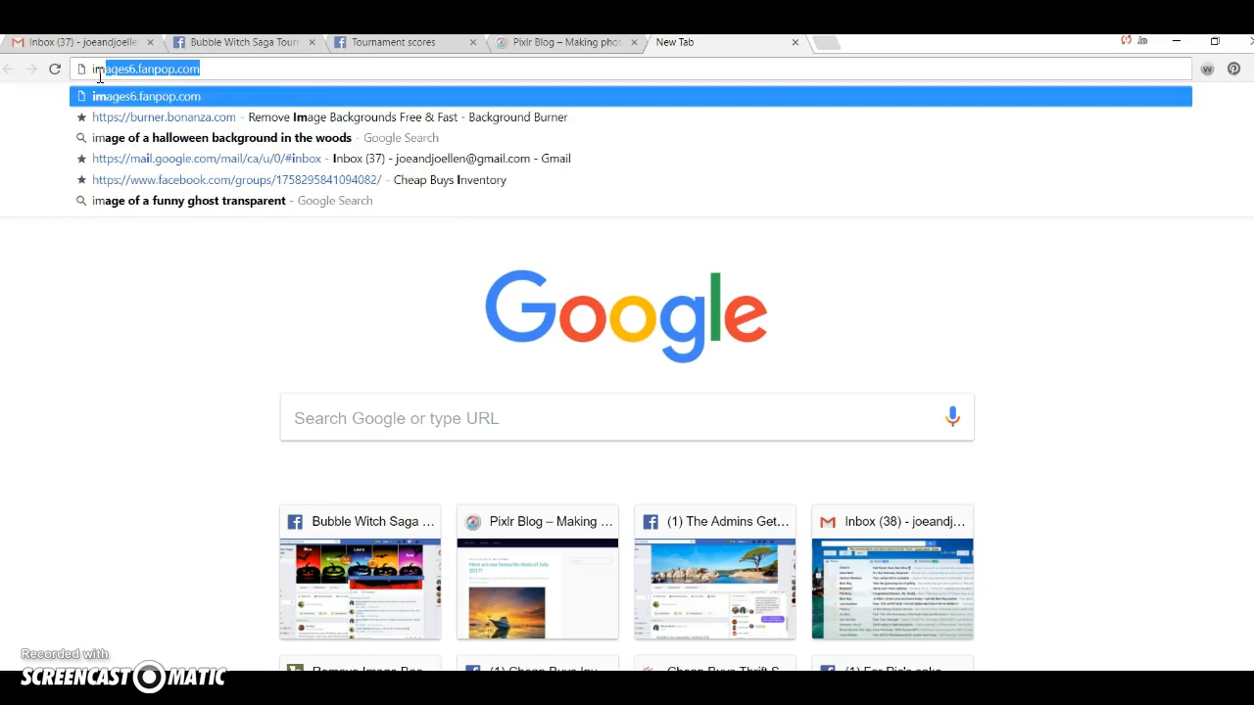
text(age of ba)
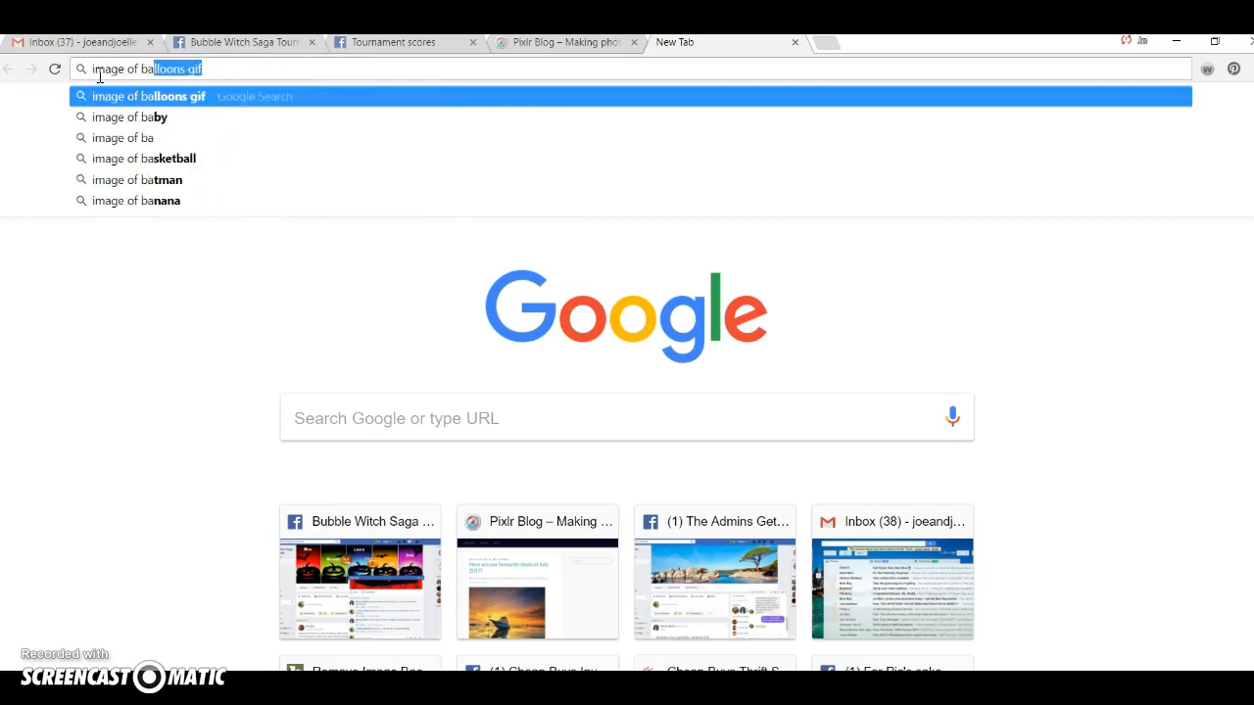
text(ckground)
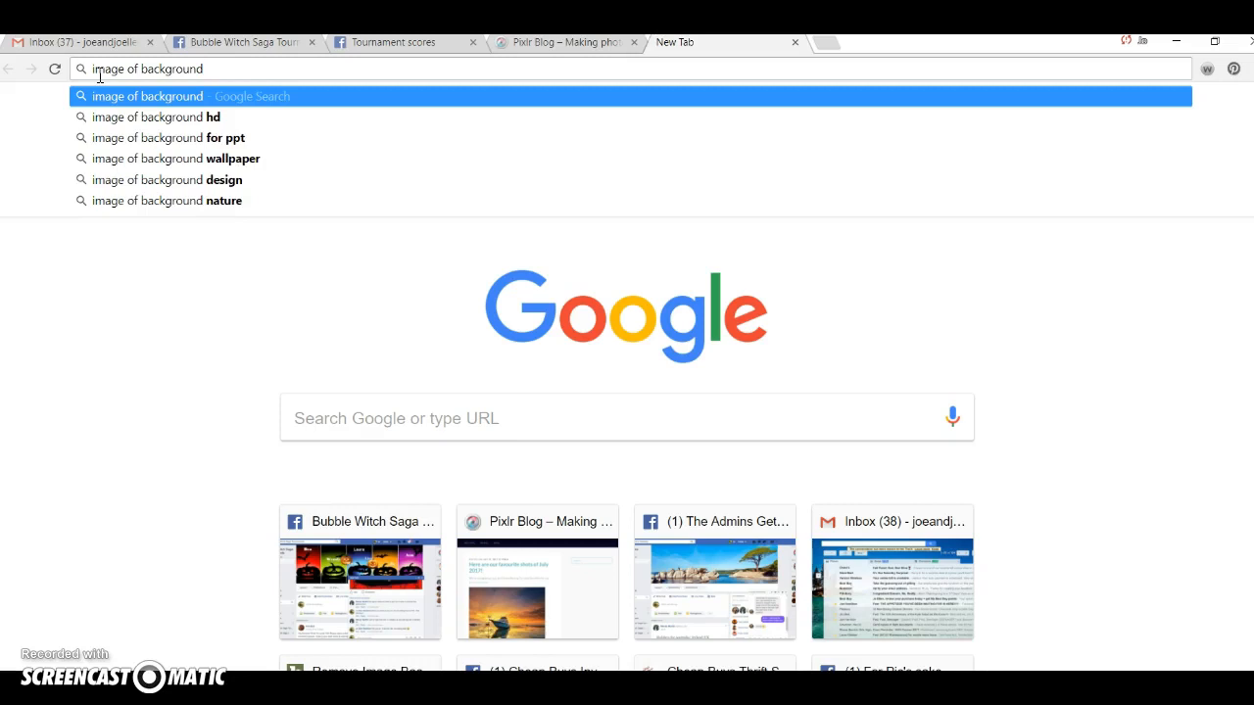
text( halloween)
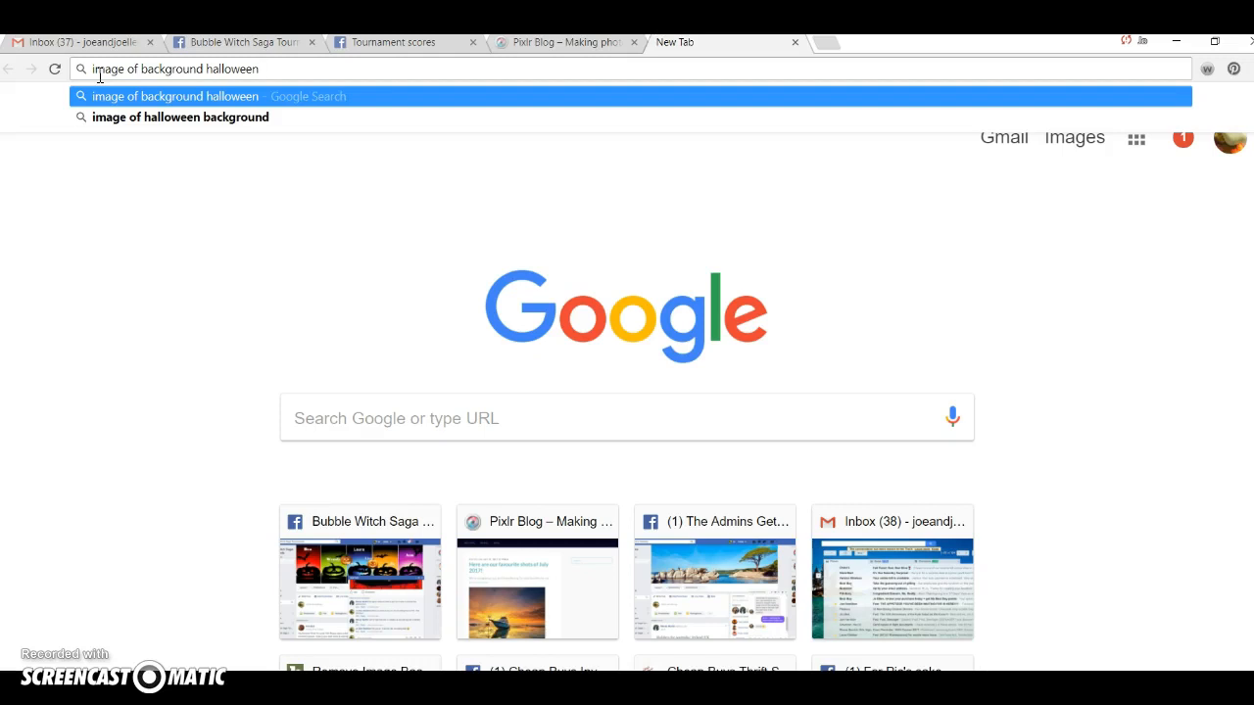
text(forests)
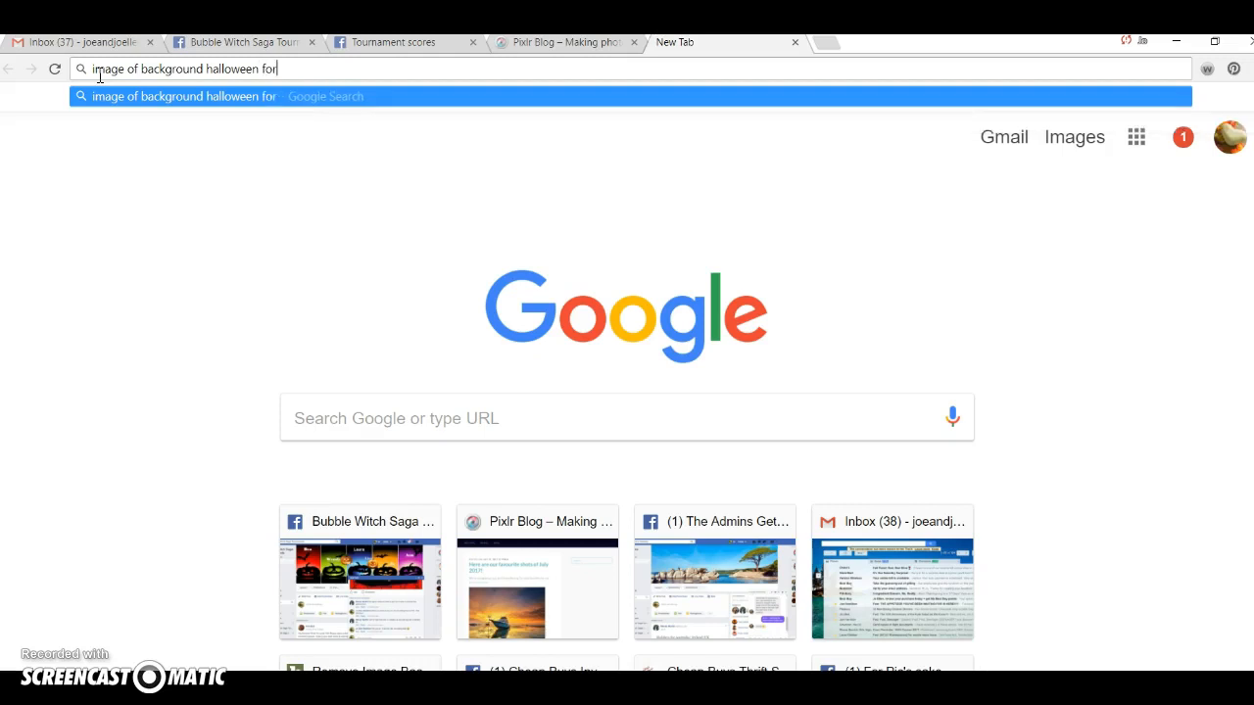
key(Return)
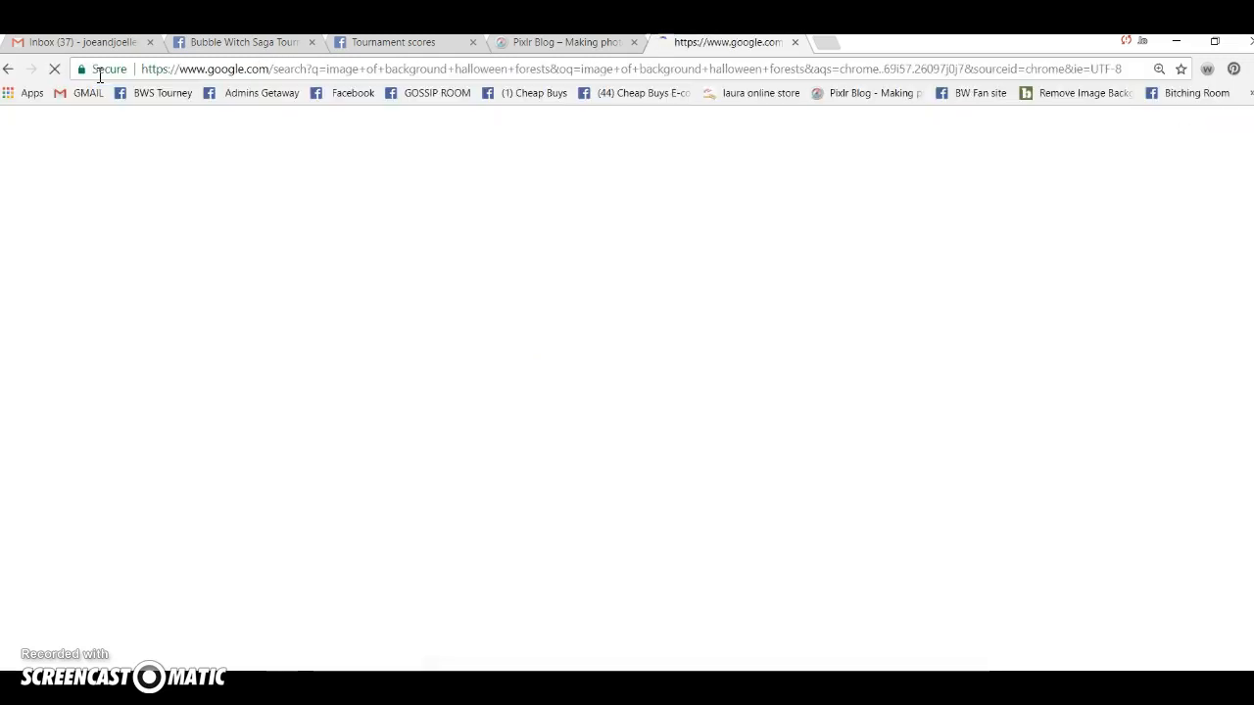
scroll(862, 448, down, 1)
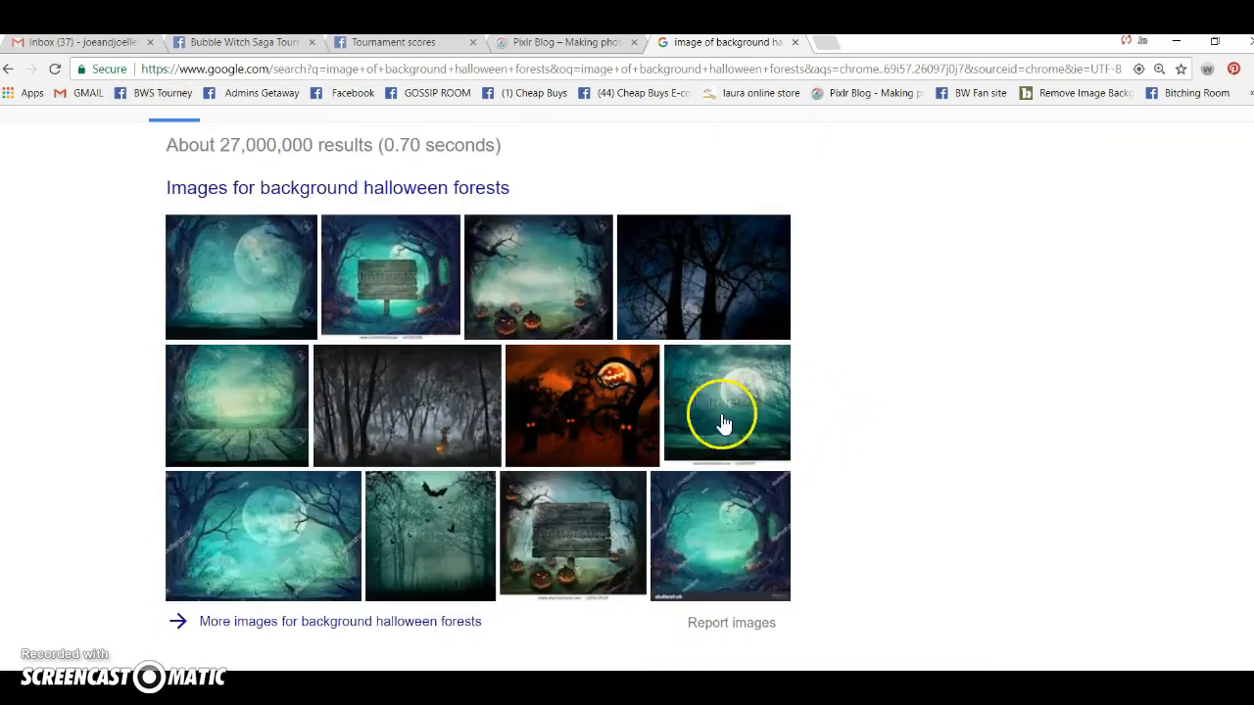
click(388, 189)
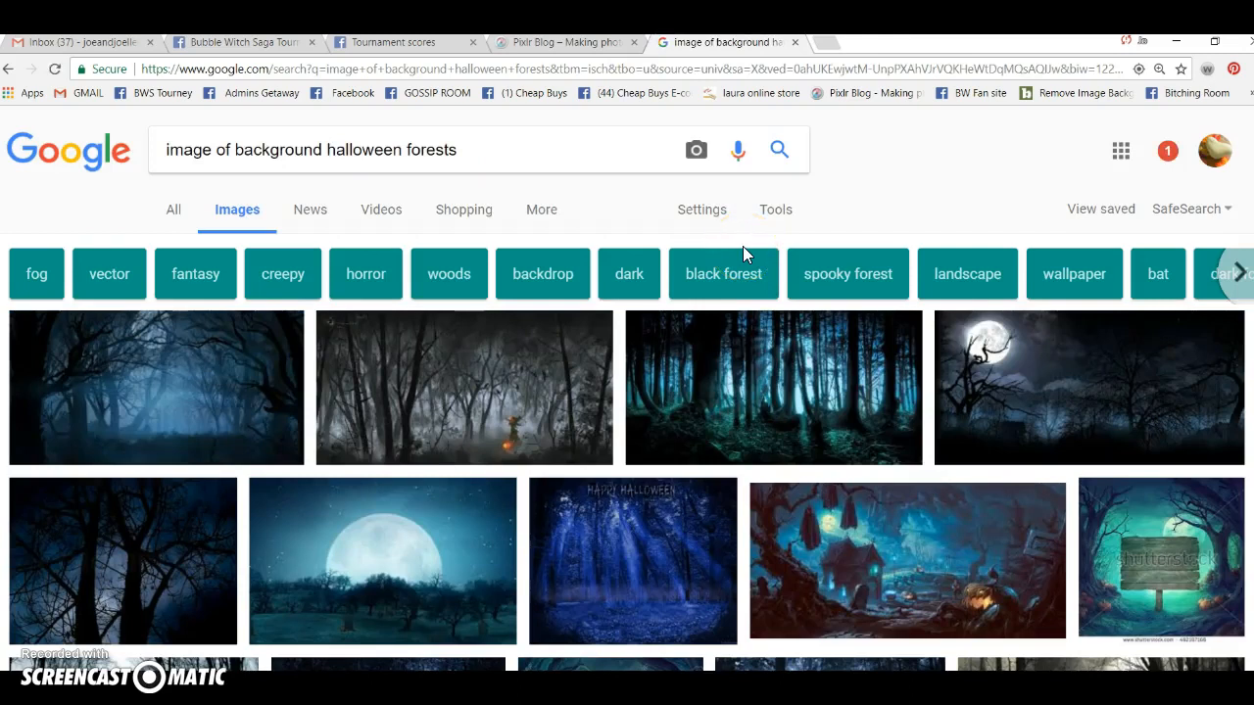
Browse the image results and open the preview of the bluish "Creepy Forest Background" picture
scroll(750, 277, down, 2)
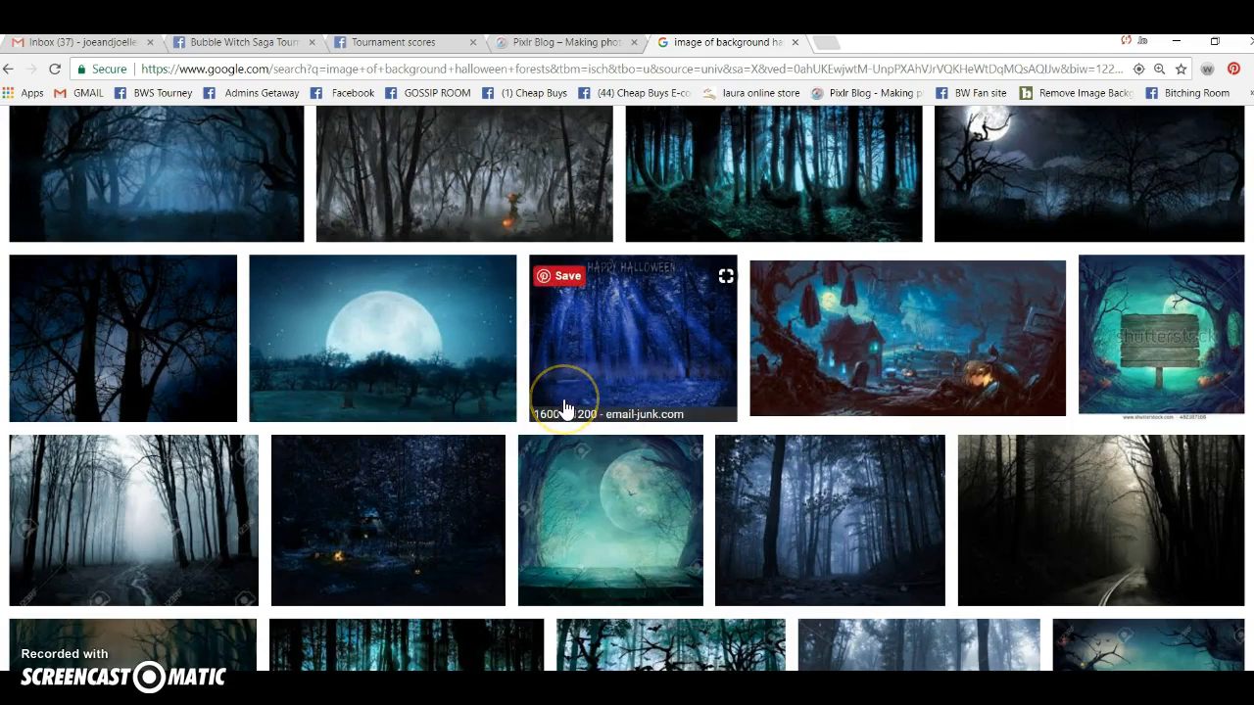
scroll(563, 402, down, 2)
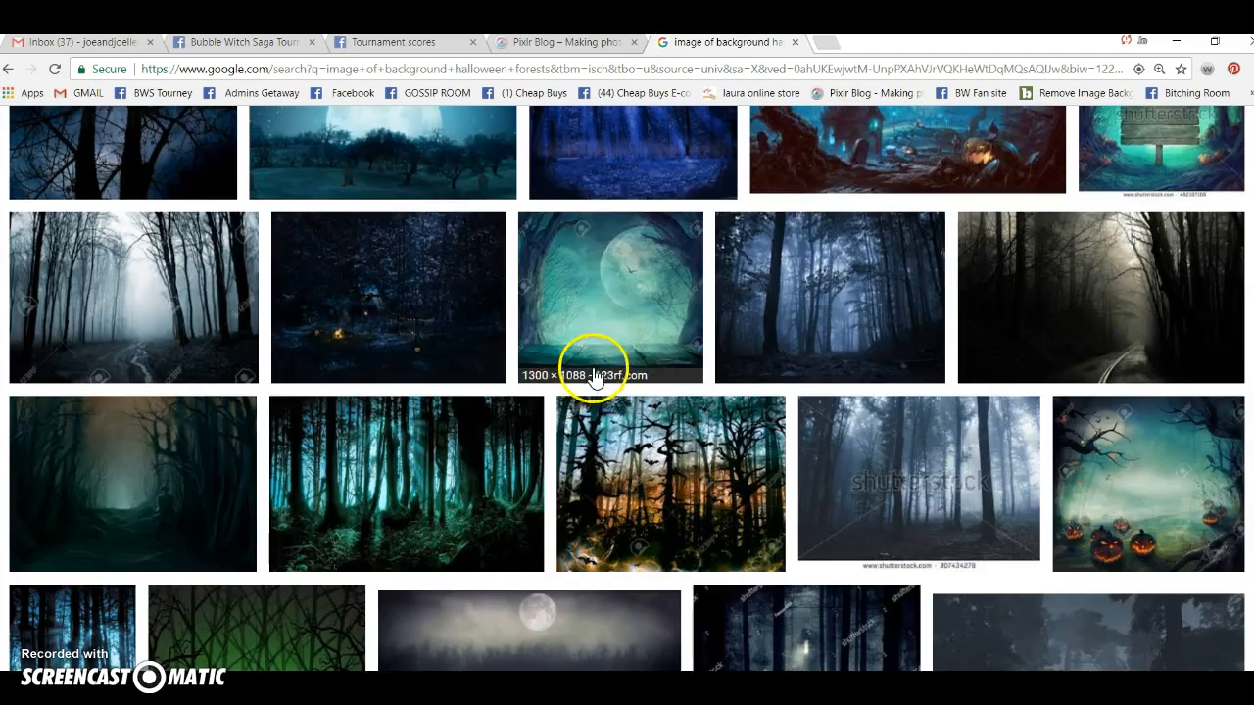
scroll(595, 375, down, 2)
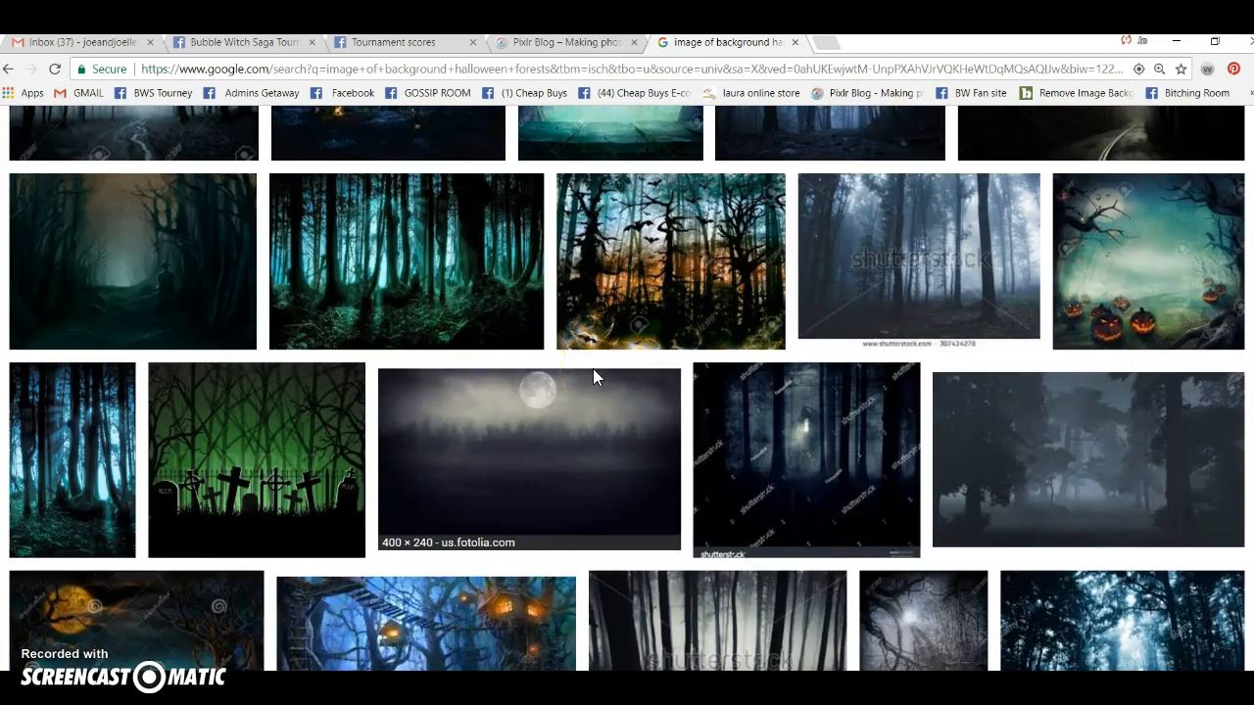
scroll(593, 370, down, 1)
scroll(591, 375, down, 2)
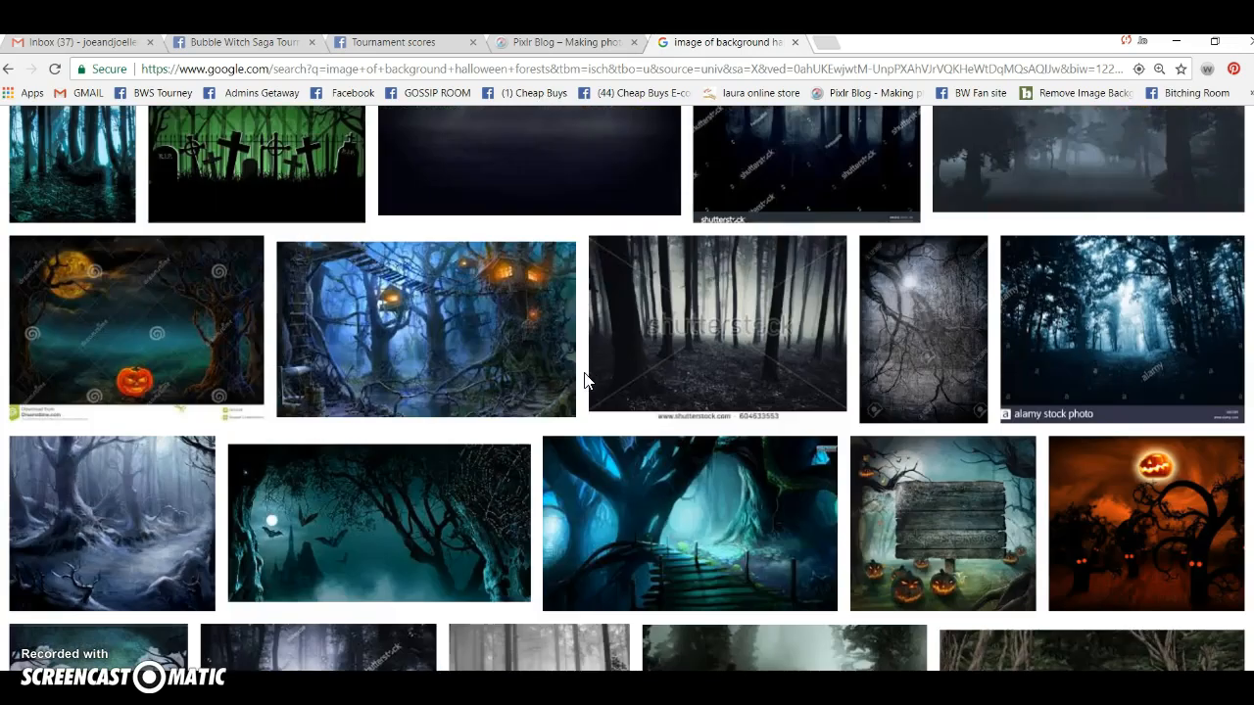
scroll(591, 382, down, 1)
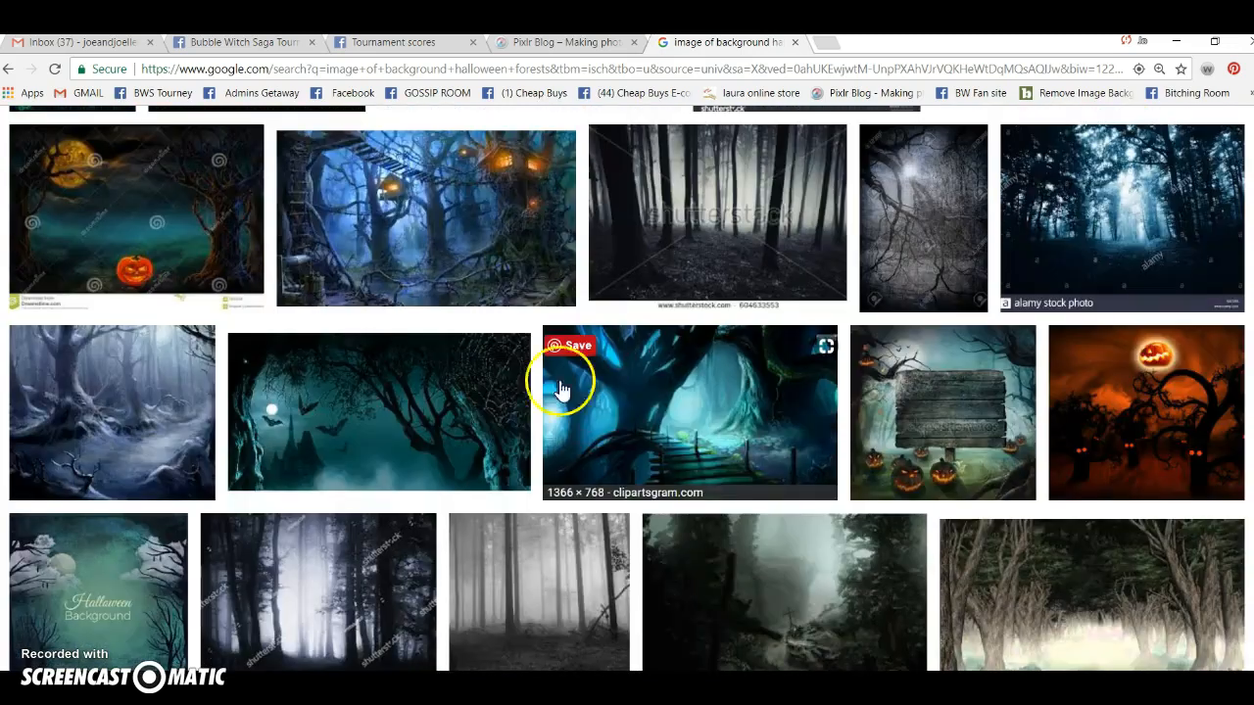
click(137, 436)
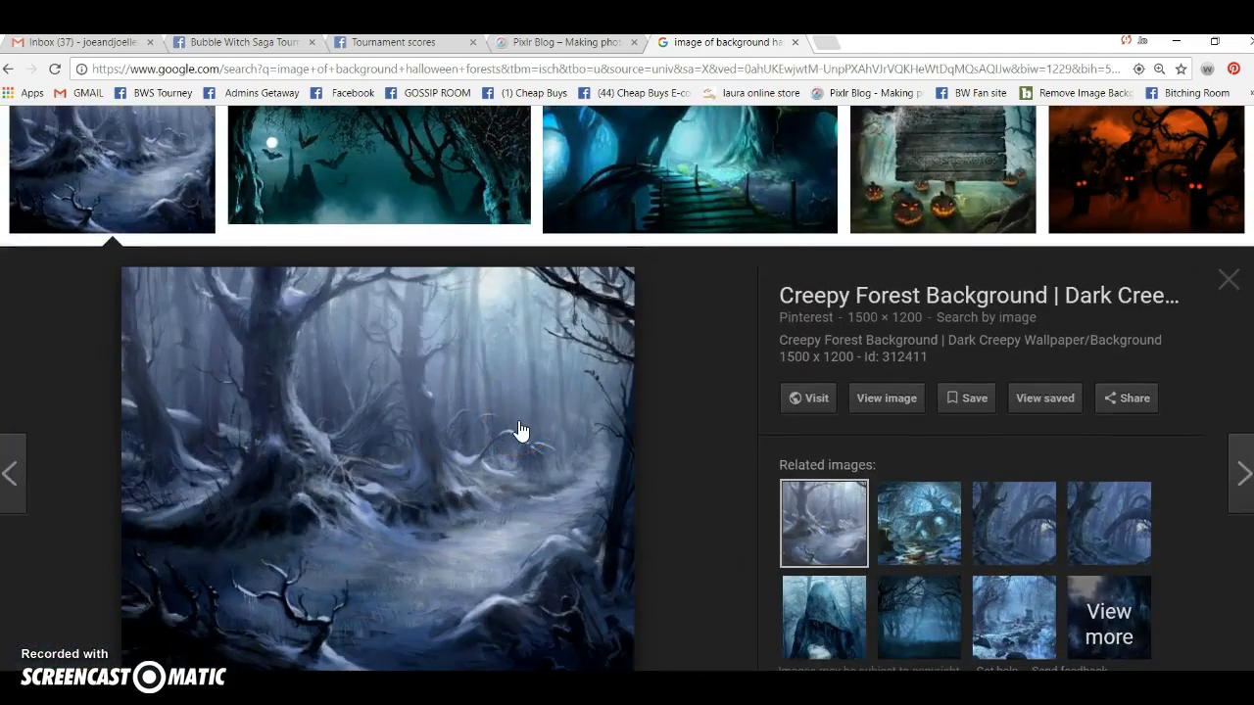
Save the creepy forest picture to the Halloween folder as "background for halloween"
right_click(358, 512)
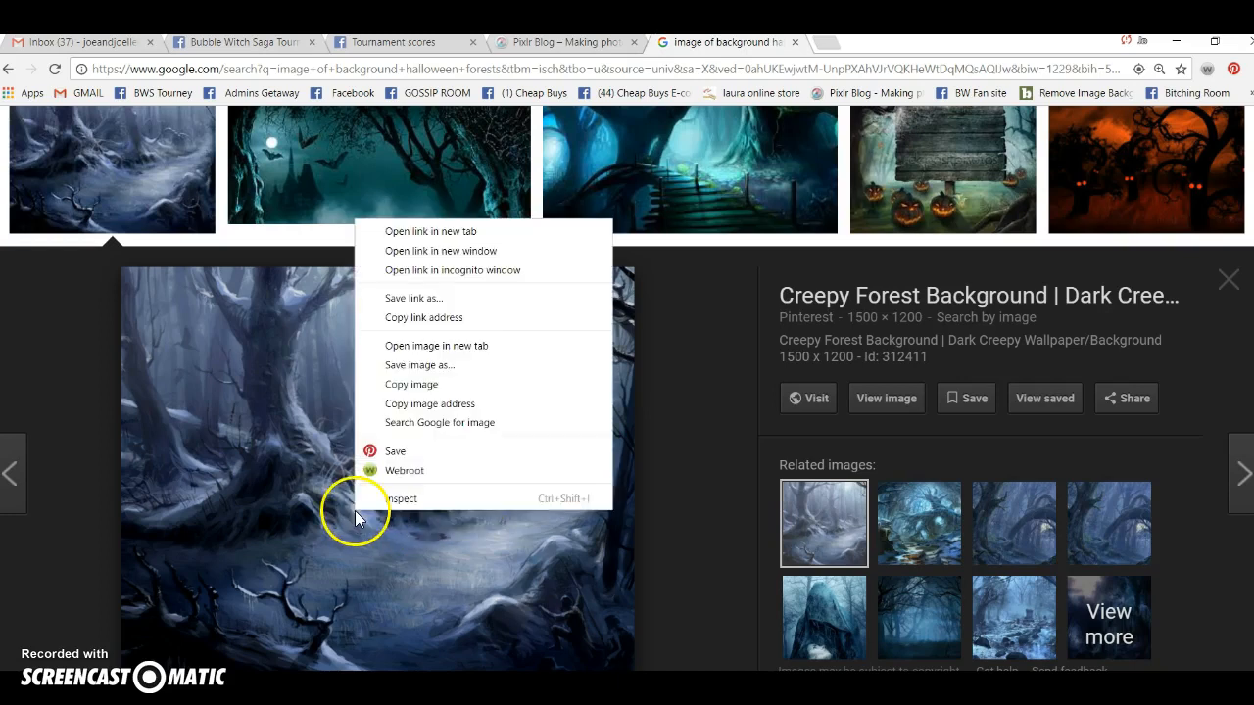
click(413, 367)
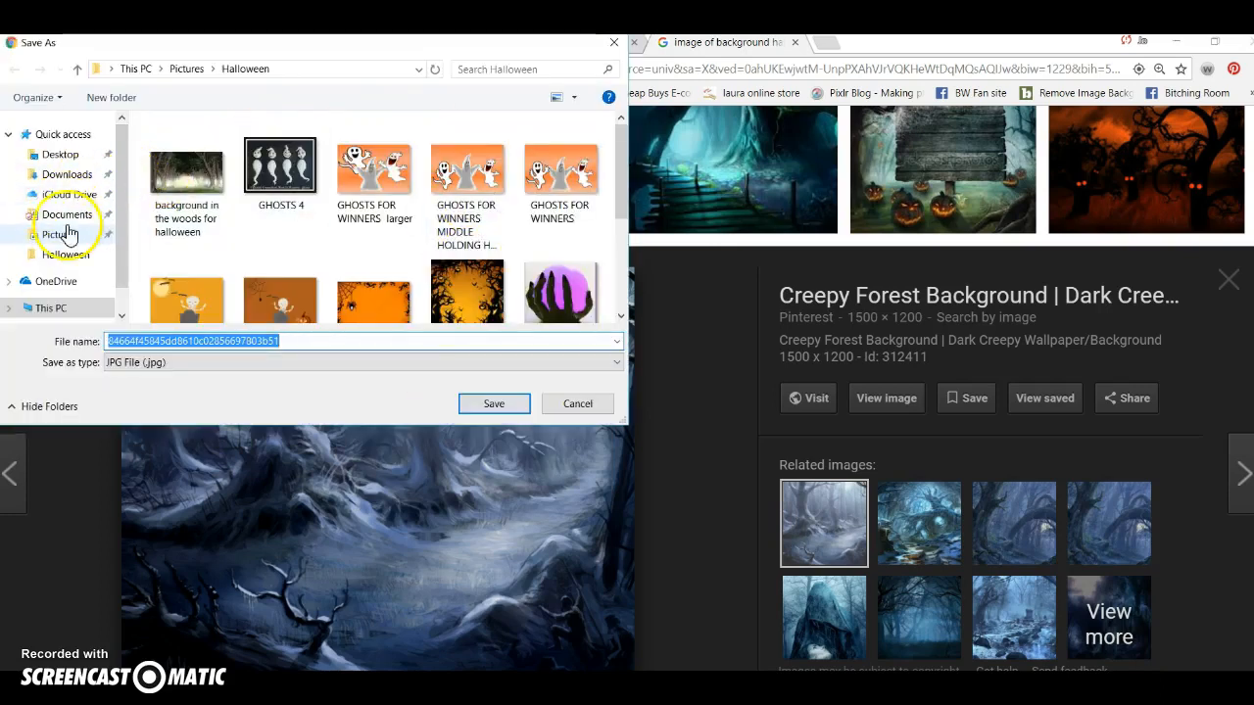
click(65, 255)
scroll(271, 258, down, 1)
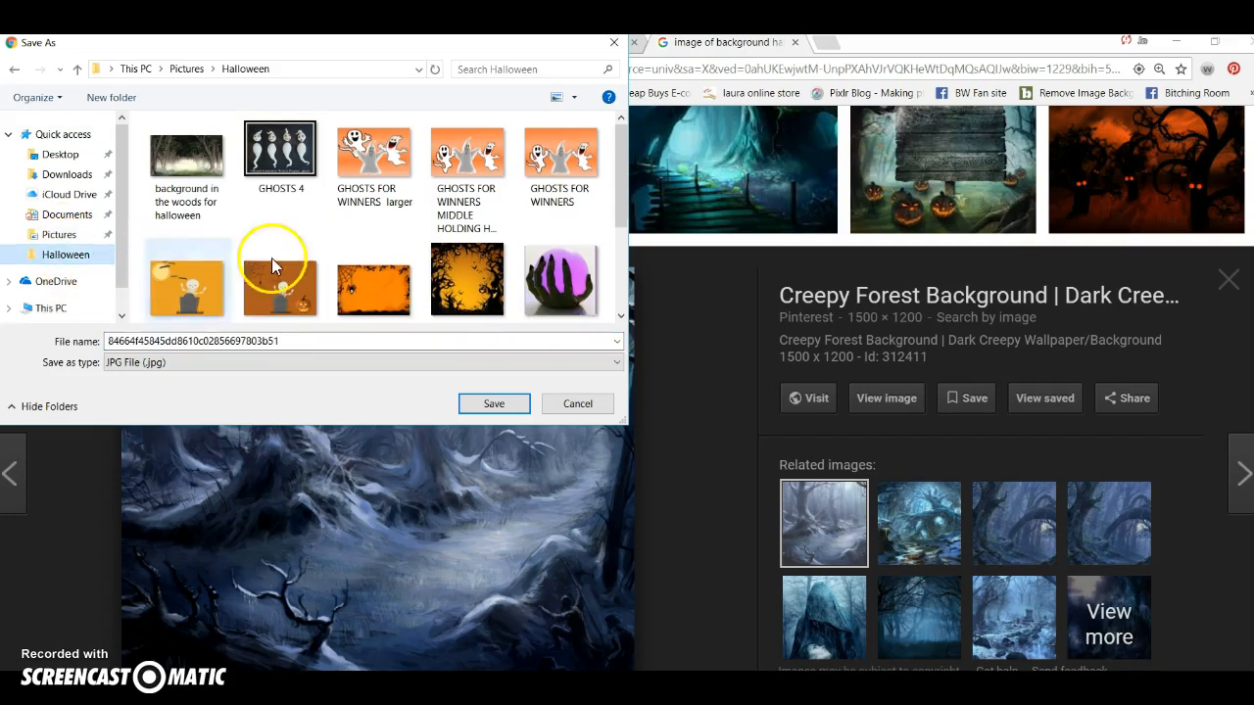
mouse_move(621, 143)
mouse_down()
mouse_move(627, 303)
mouse_move(632, 146)
mouse_up()
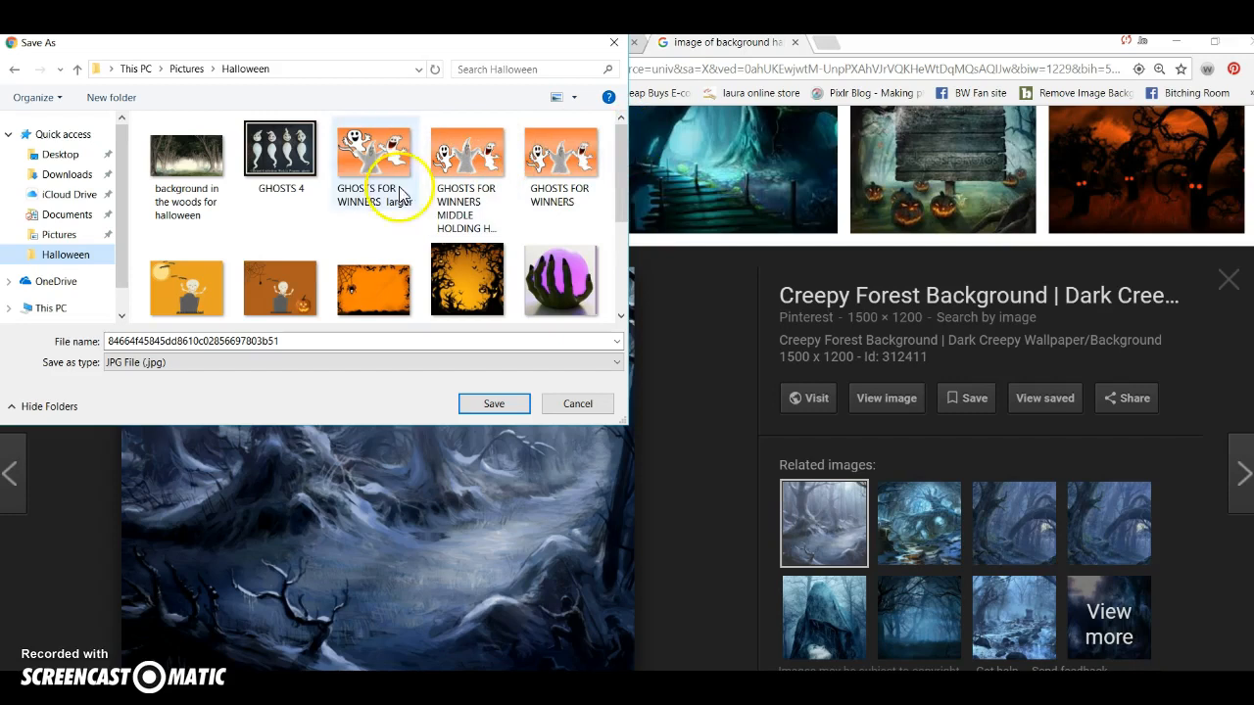
double_click(228, 339)
key(BackSpace)
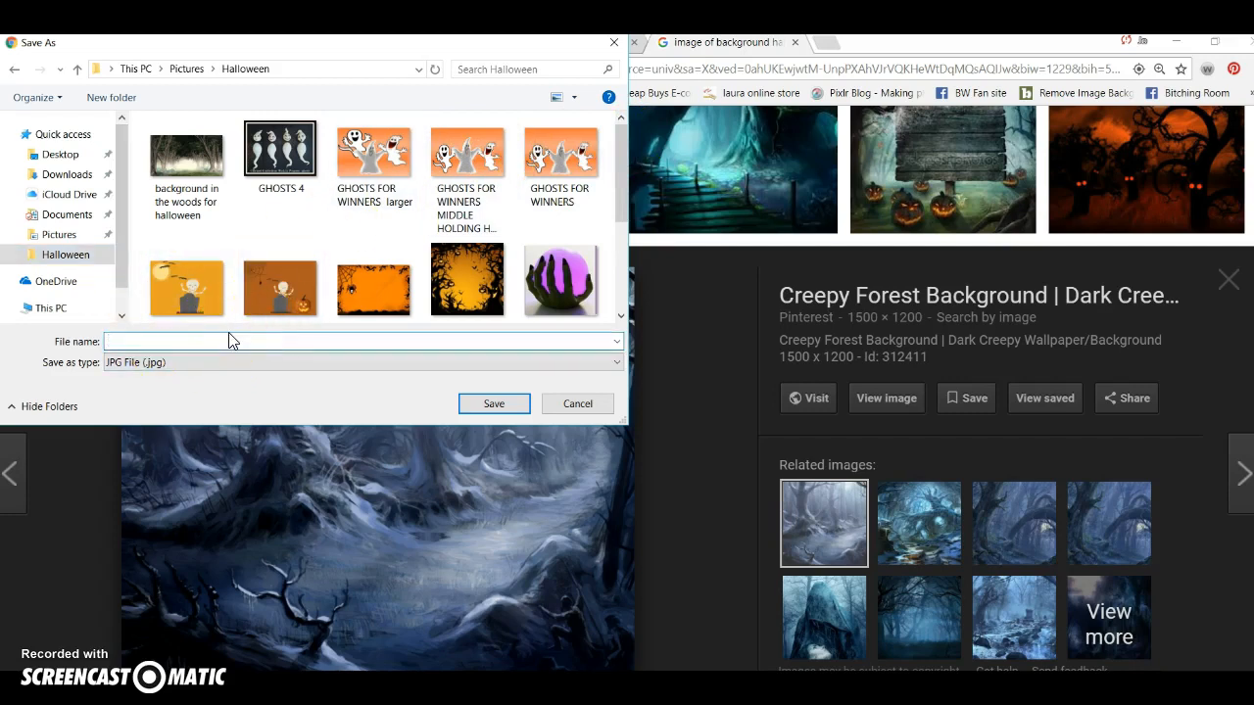
text(background for halloween)
click(513, 405)
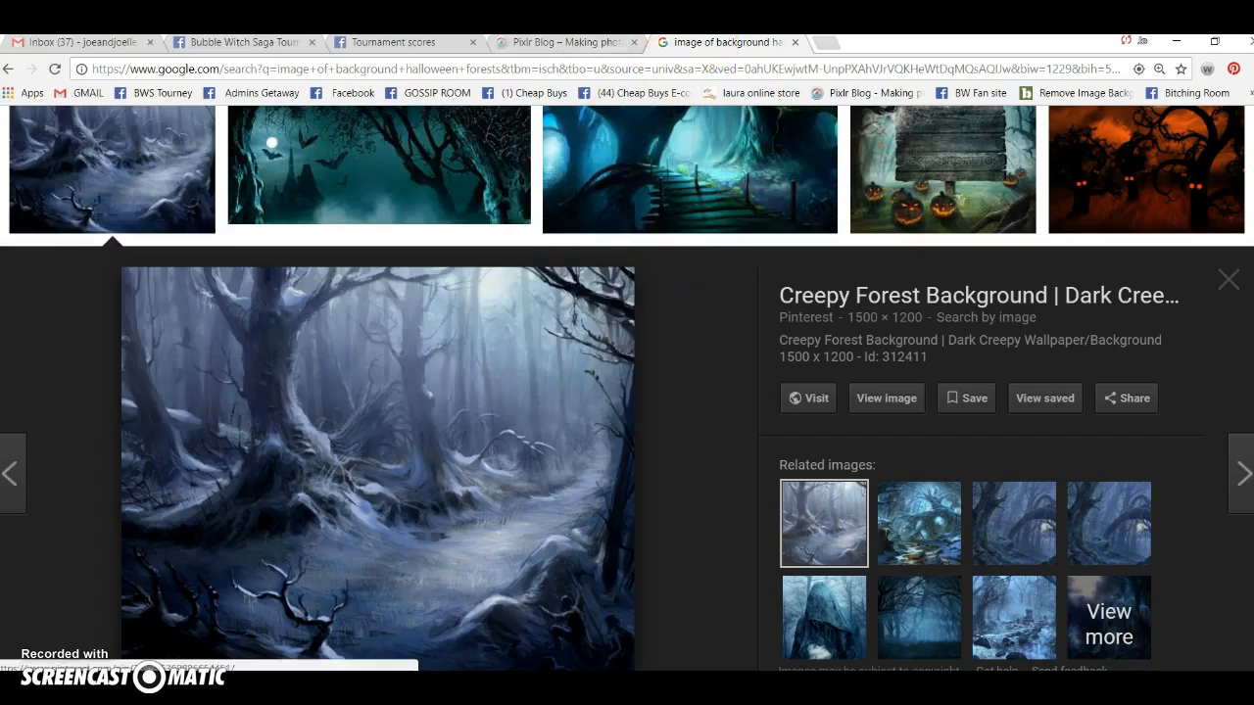
Switch to the open Pixlr page, launch the Pixlr Editor web app and allow Flash to run
click(544, 44)
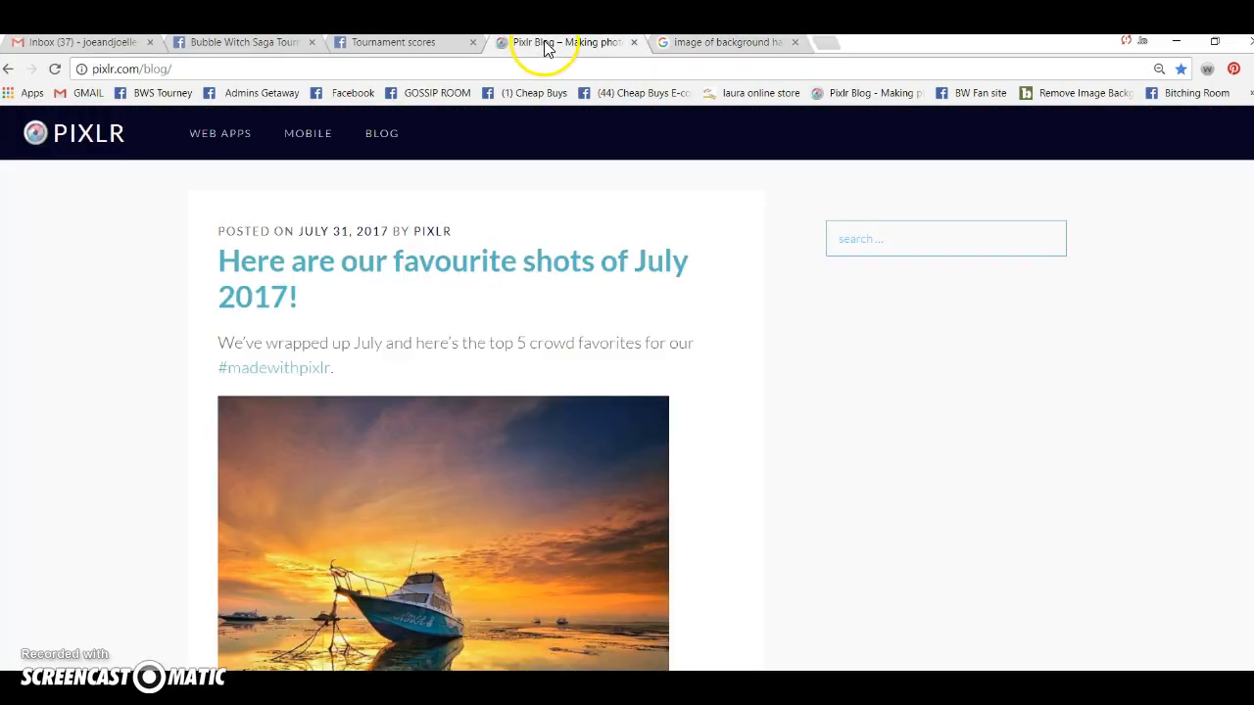
click(90, 133)
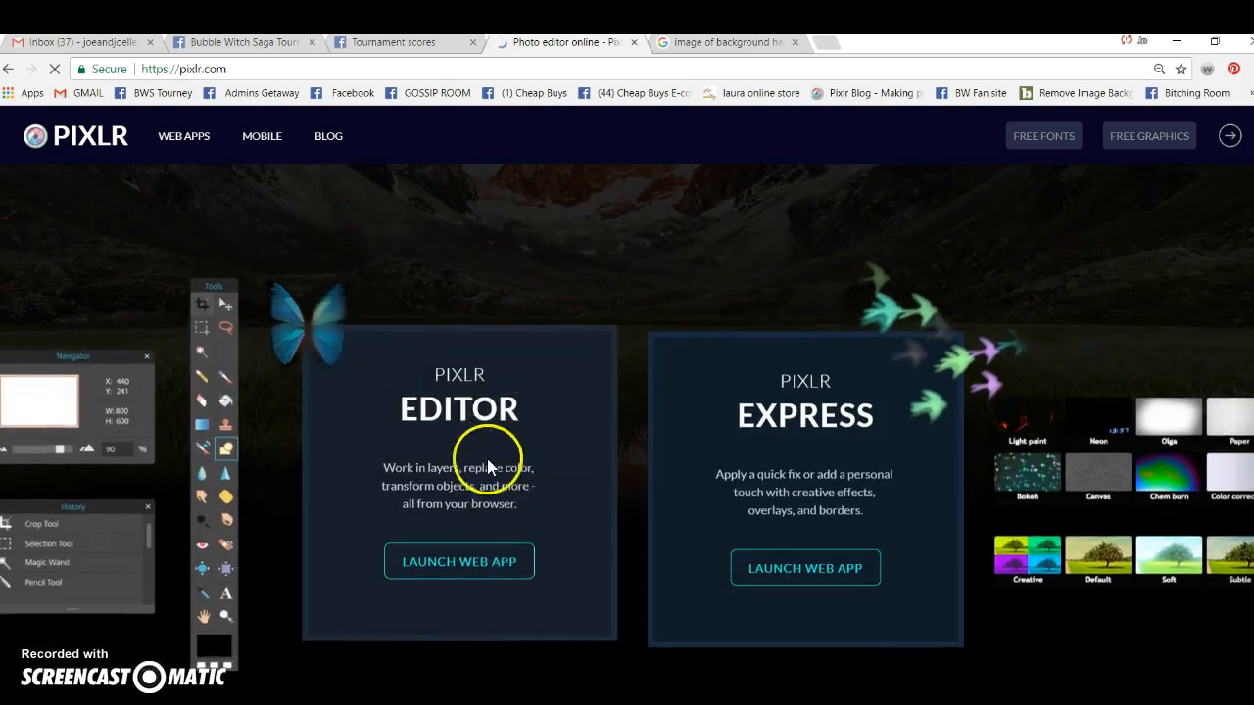
click(469, 562)
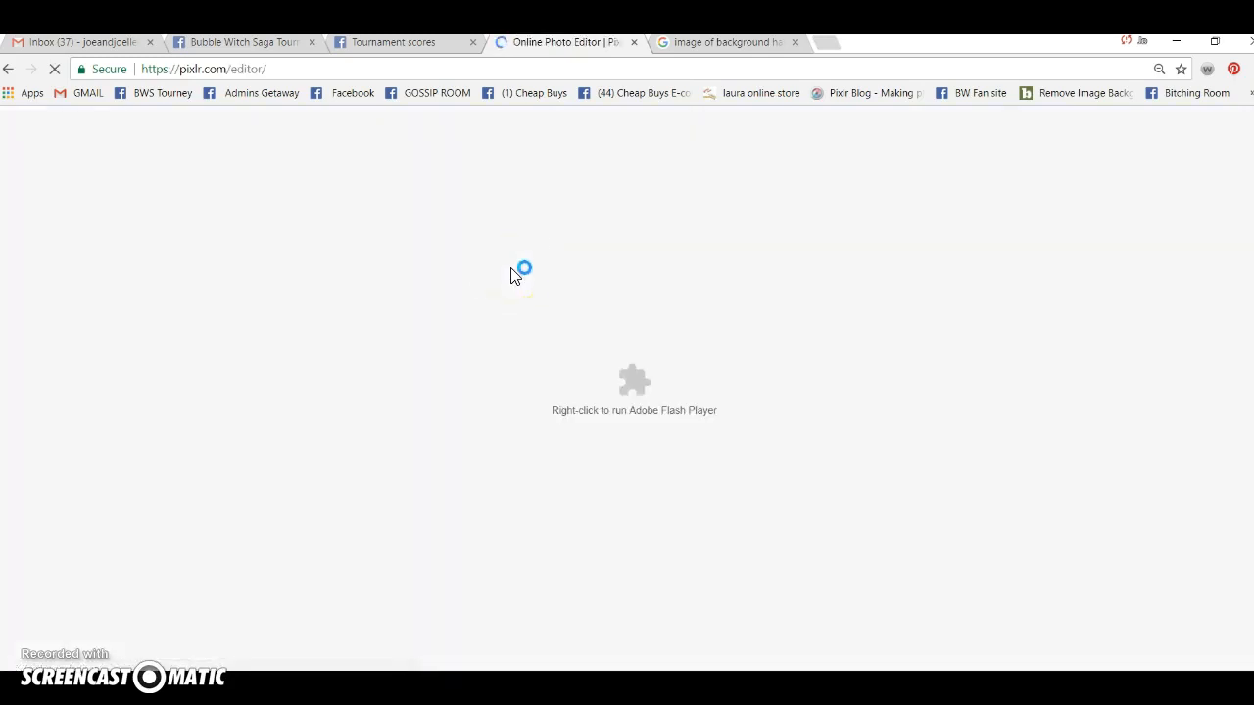
click(604, 348)
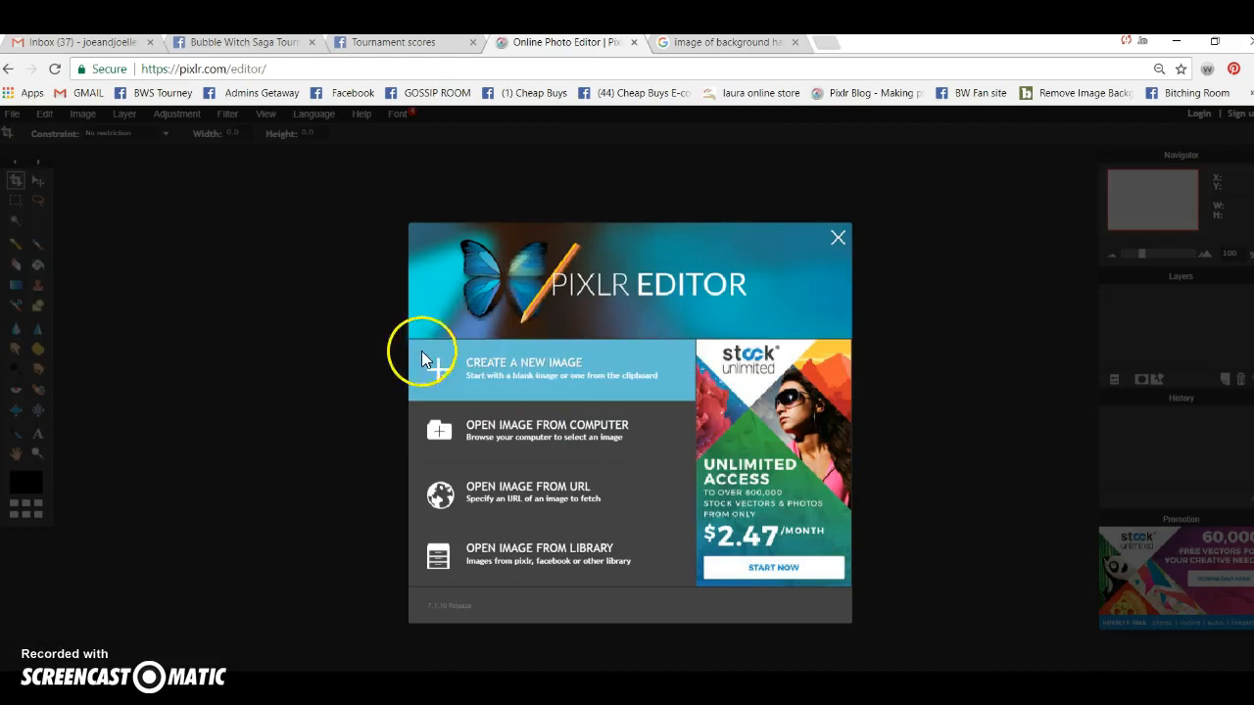
Create a new blank image with a width of 1000 and a height of 1000 pixels
click(537, 372)
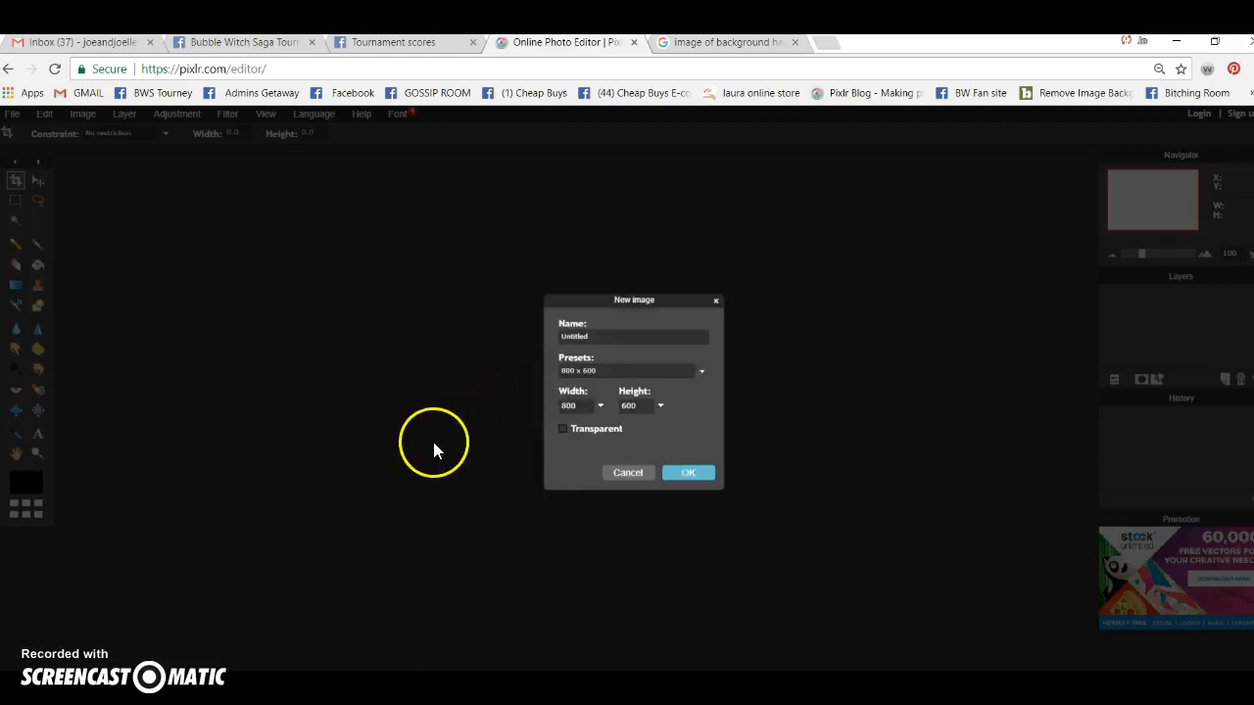
key(BackSpace)
click(643, 406)
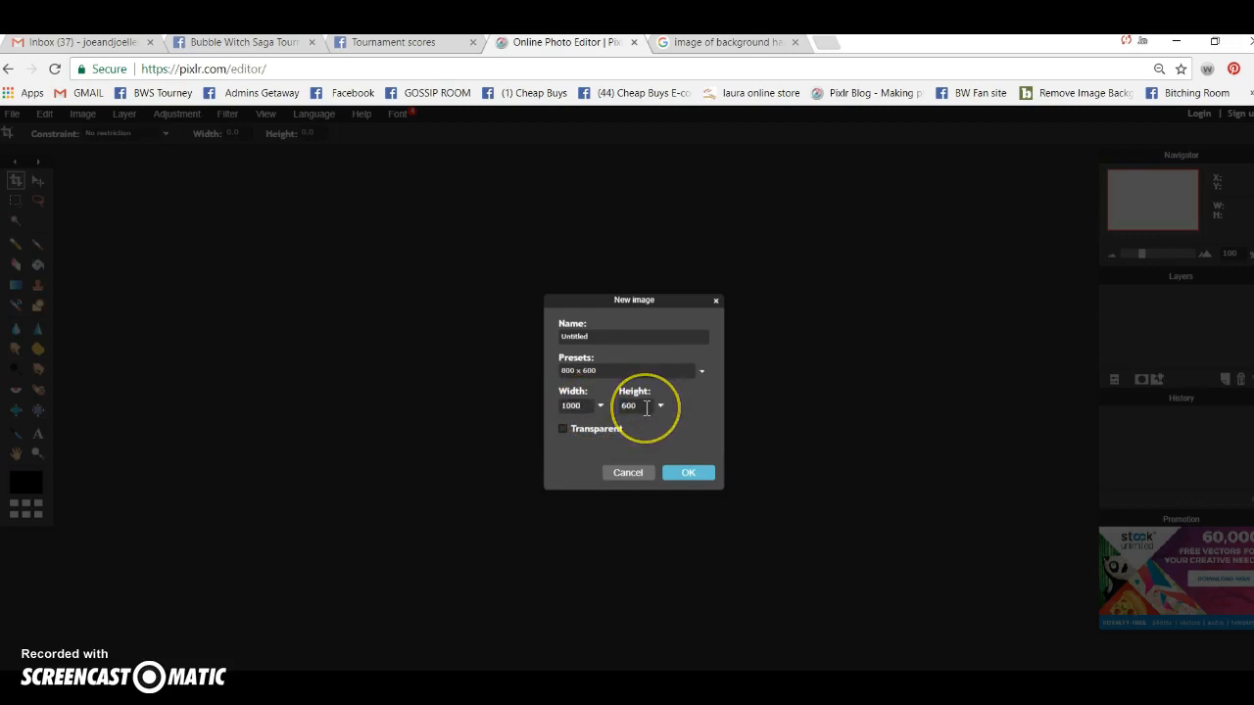
key(BackSpace)
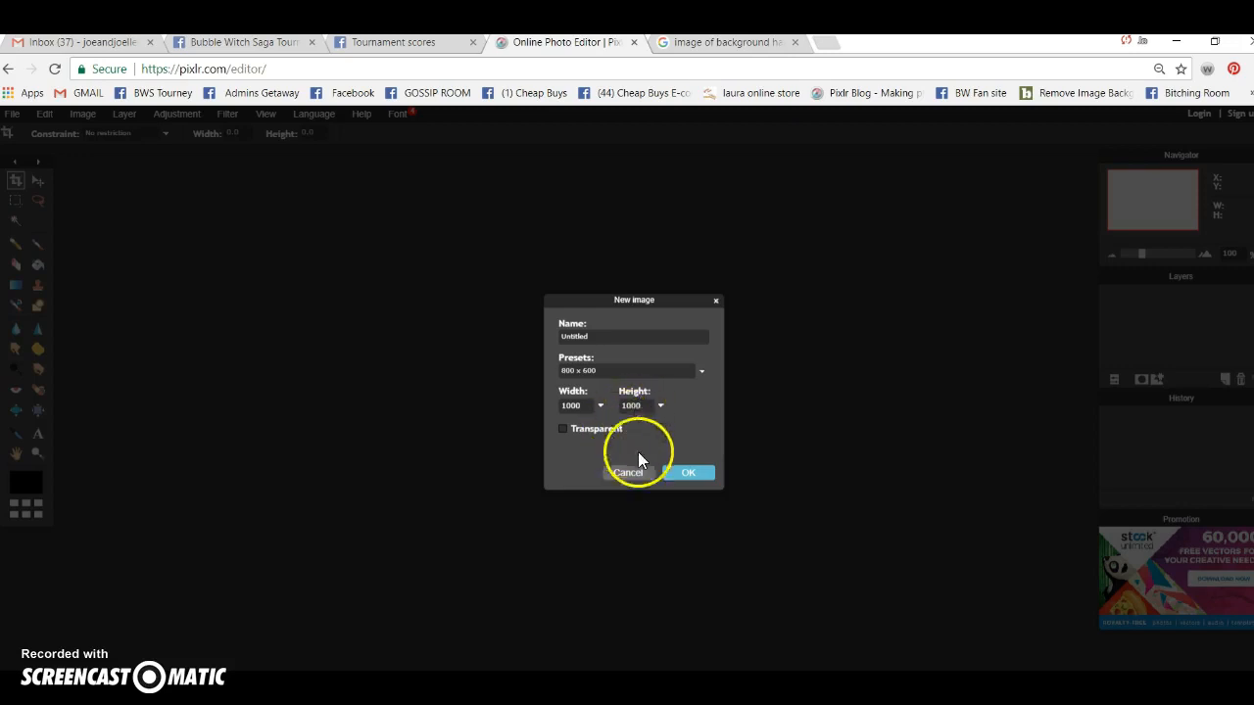
click(687, 474)
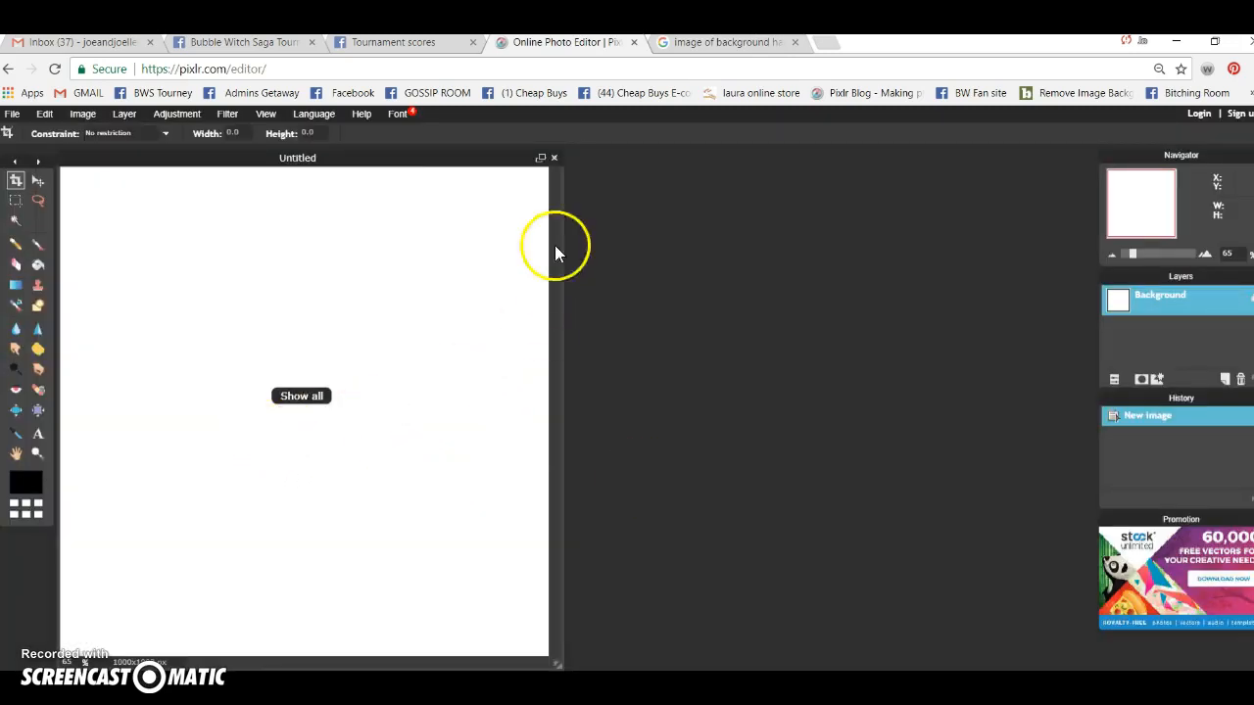
Open the "background for halloween" picture from the Halloween folder as a new layer
click(124, 115)
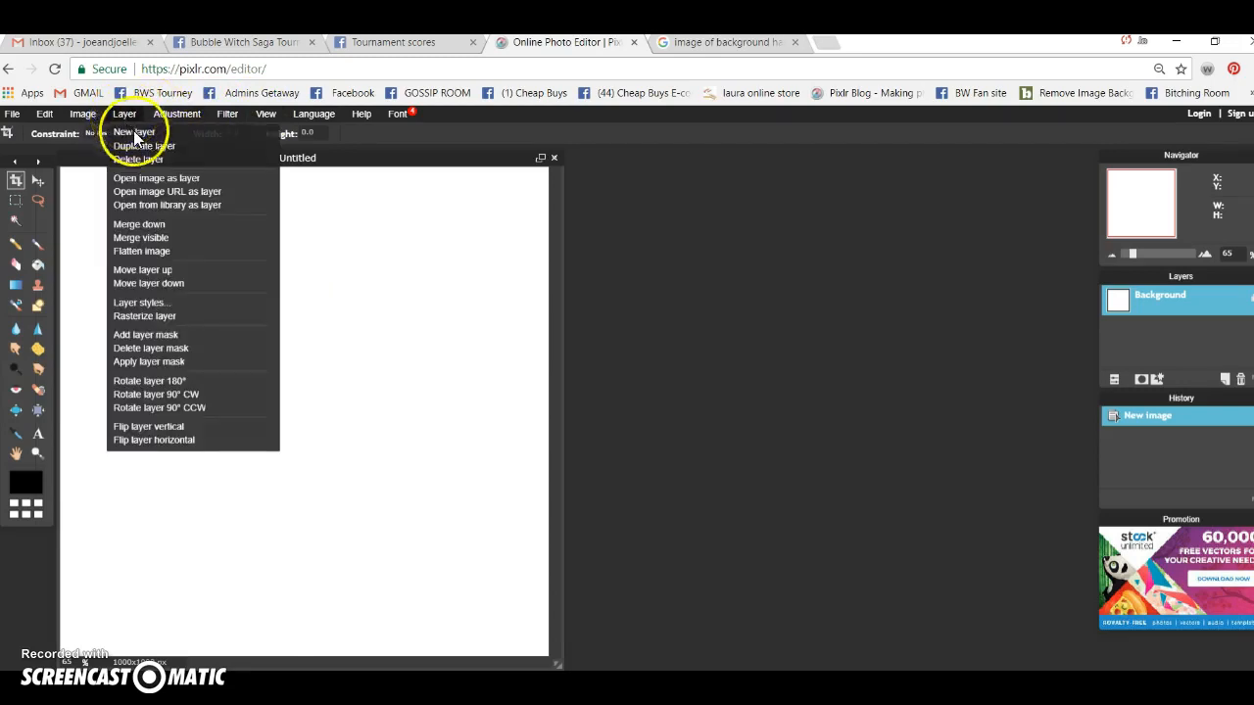
click(173, 178)
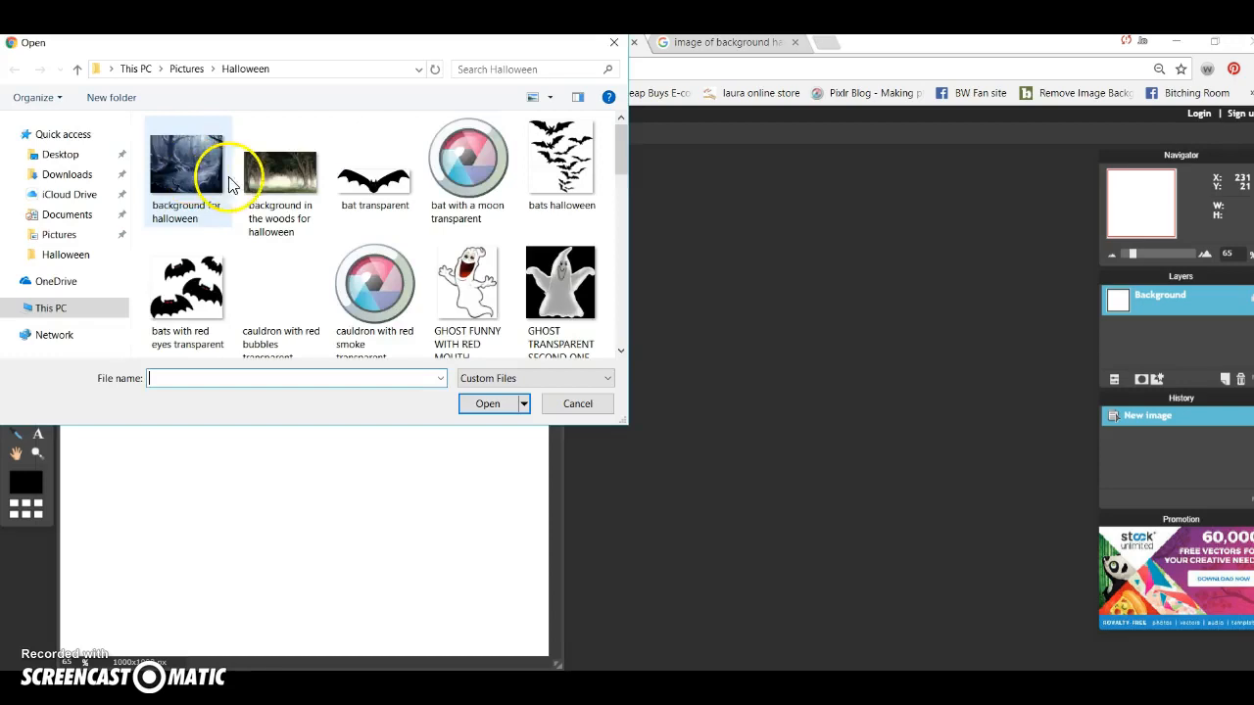
click(67, 256)
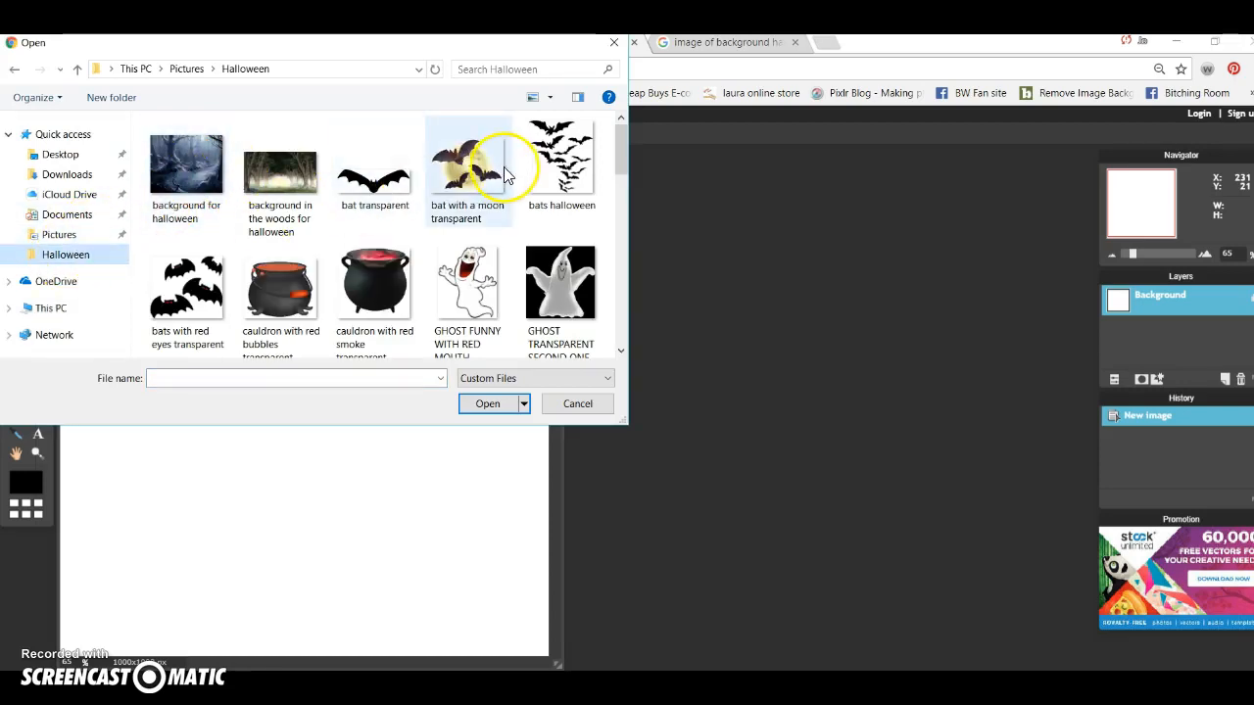
click(196, 176)
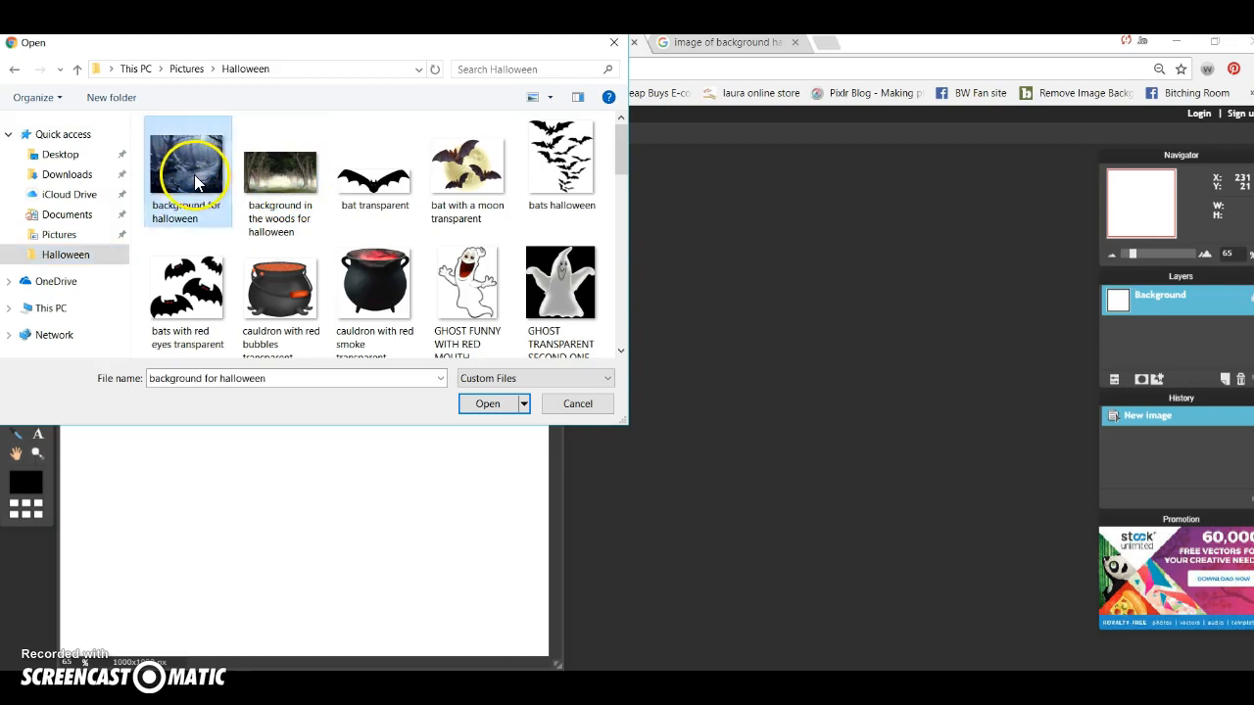
click(485, 405)
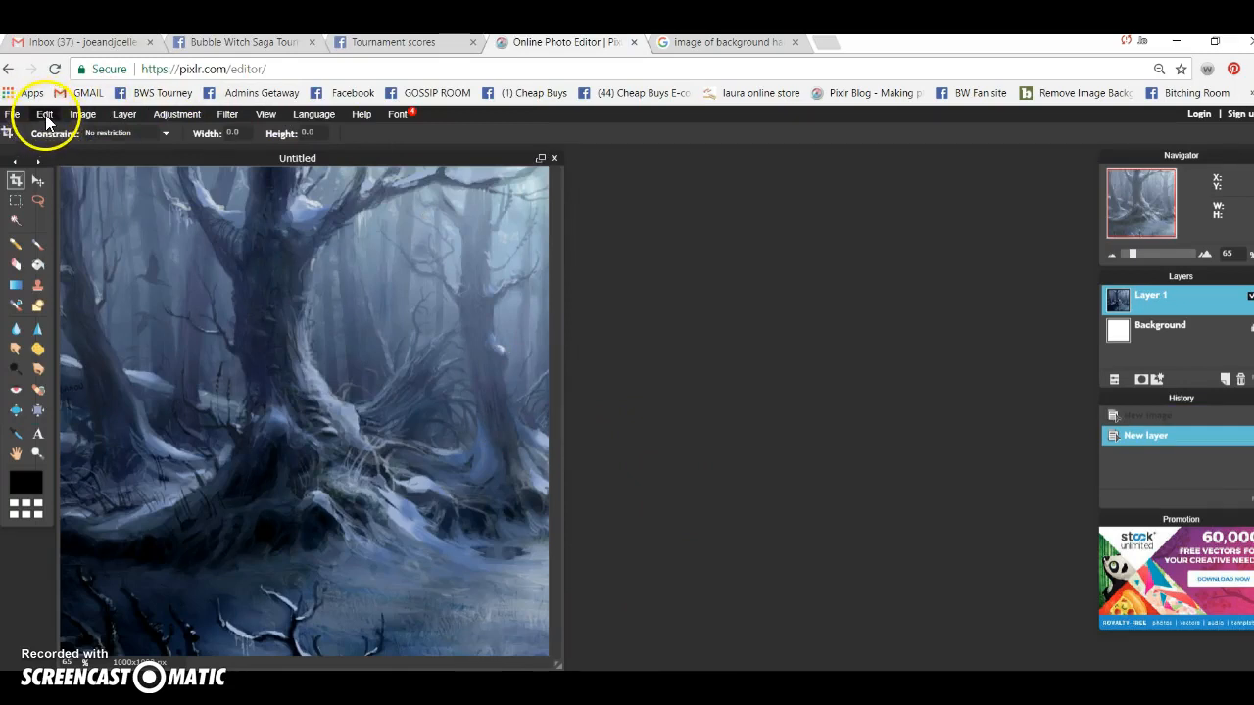
Shrink and reposition the forest layer with Free transform until it just covers the whole canvas, and apply the changes
click(44, 117)
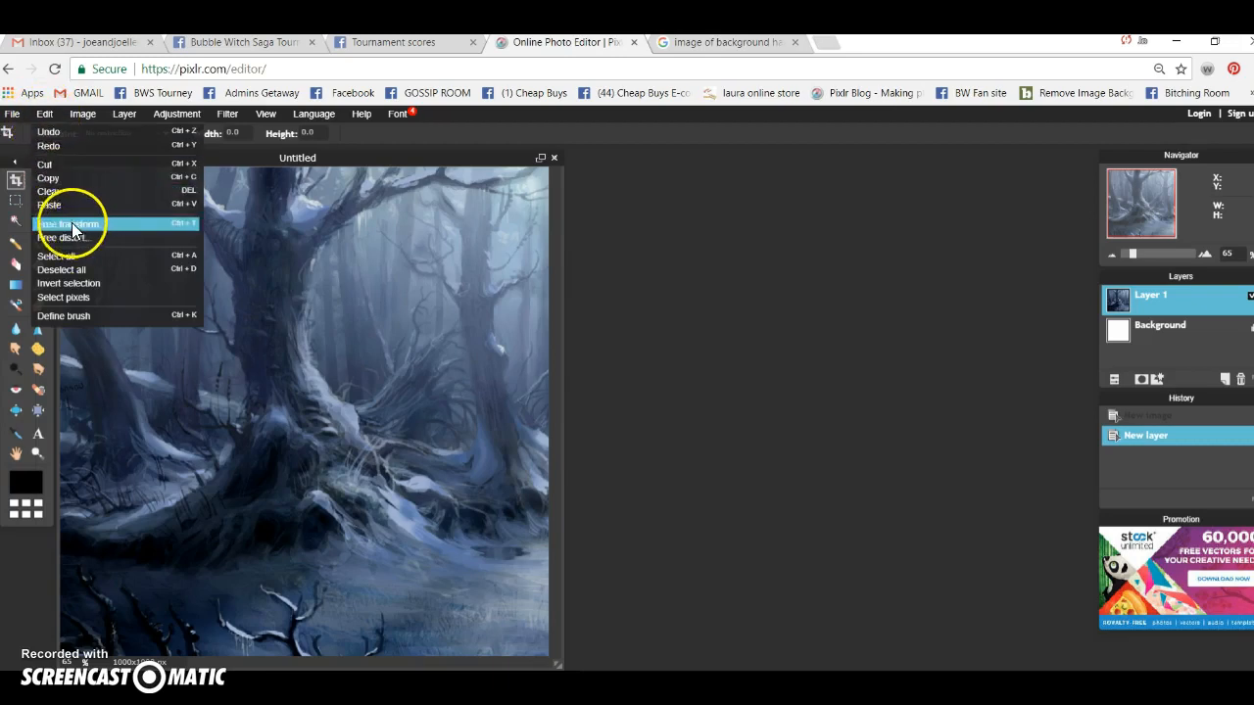
click(90, 226)
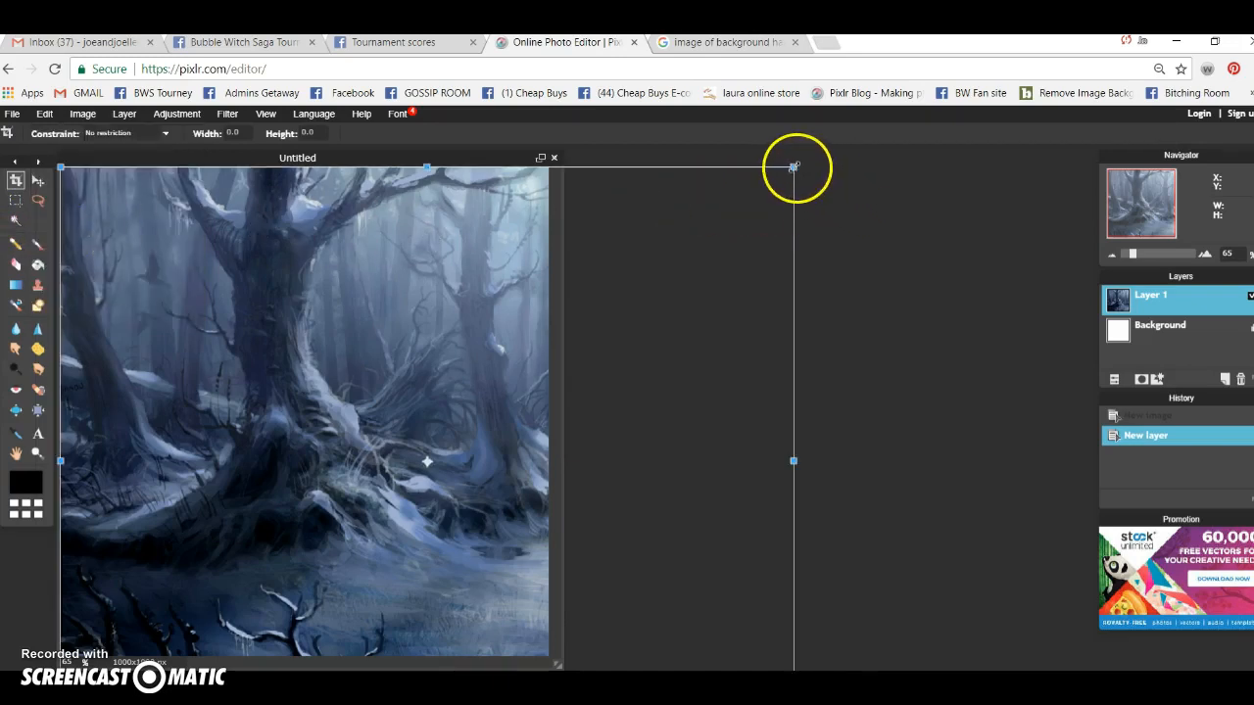
drag(793, 168, 723, 163)
drag(657, 238, 526, 215)
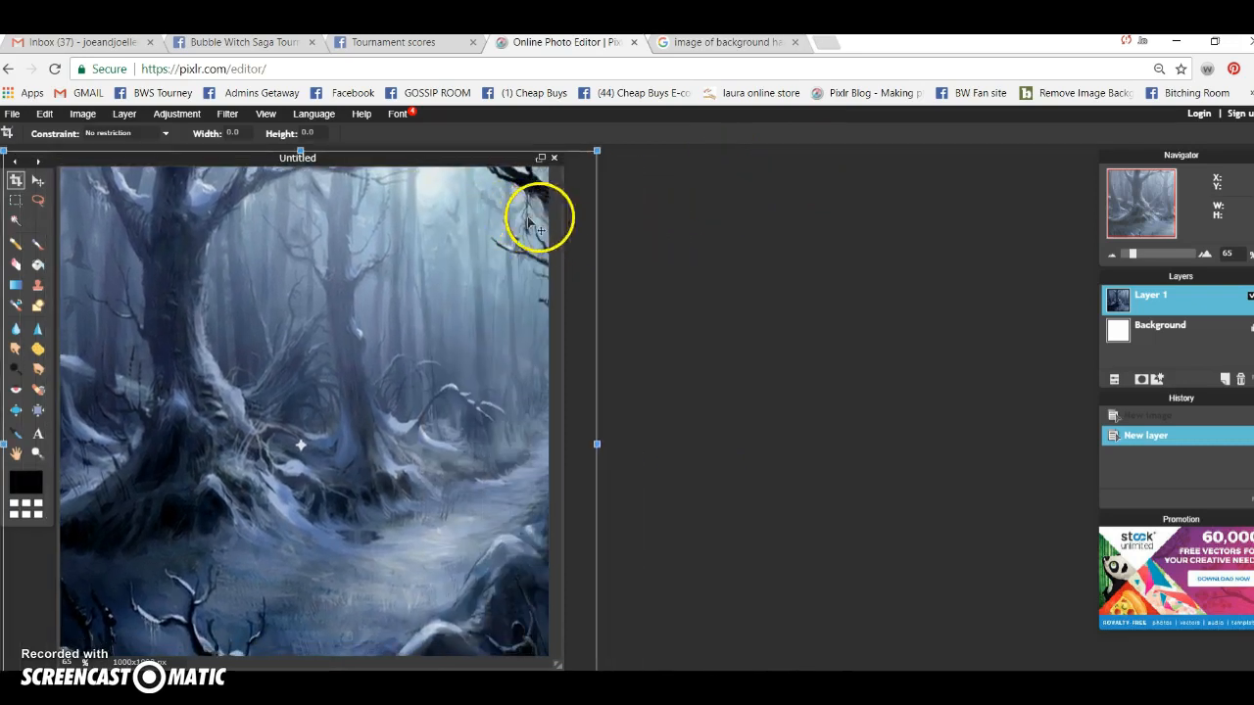
drag(596, 152, 568, 156)
drag(453, 244, 473, 222)
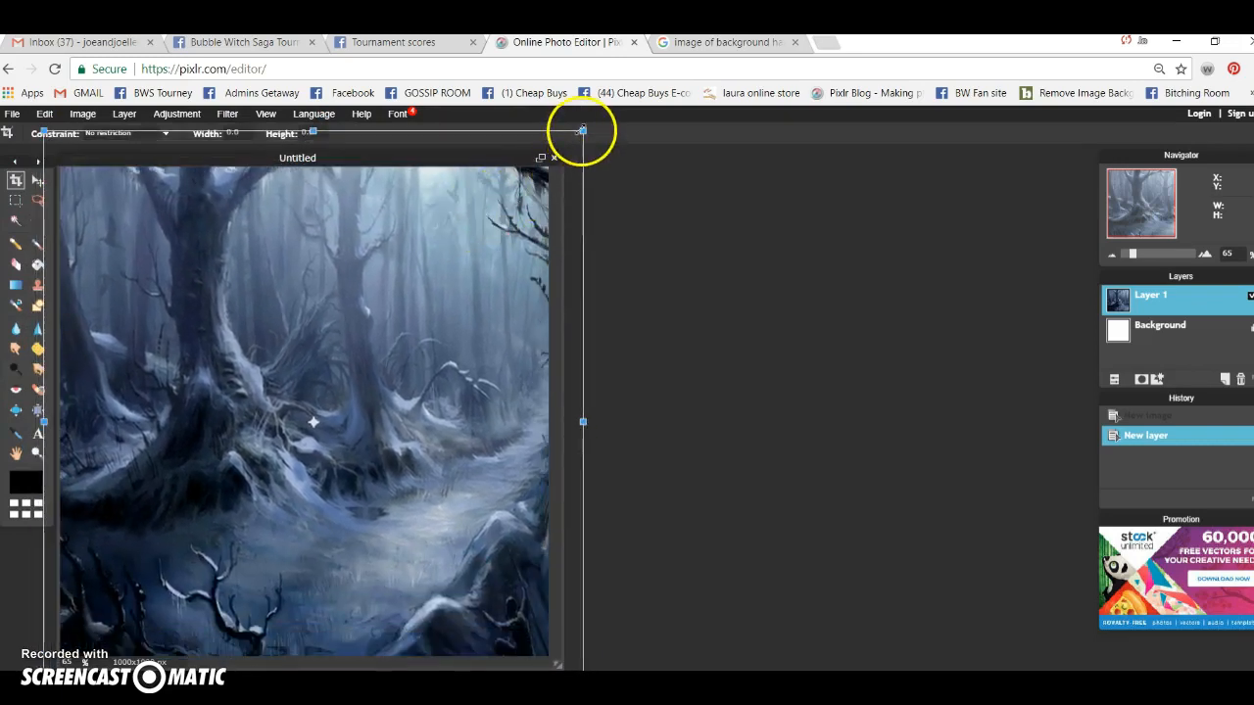
drag(582, 129, 504, 177)
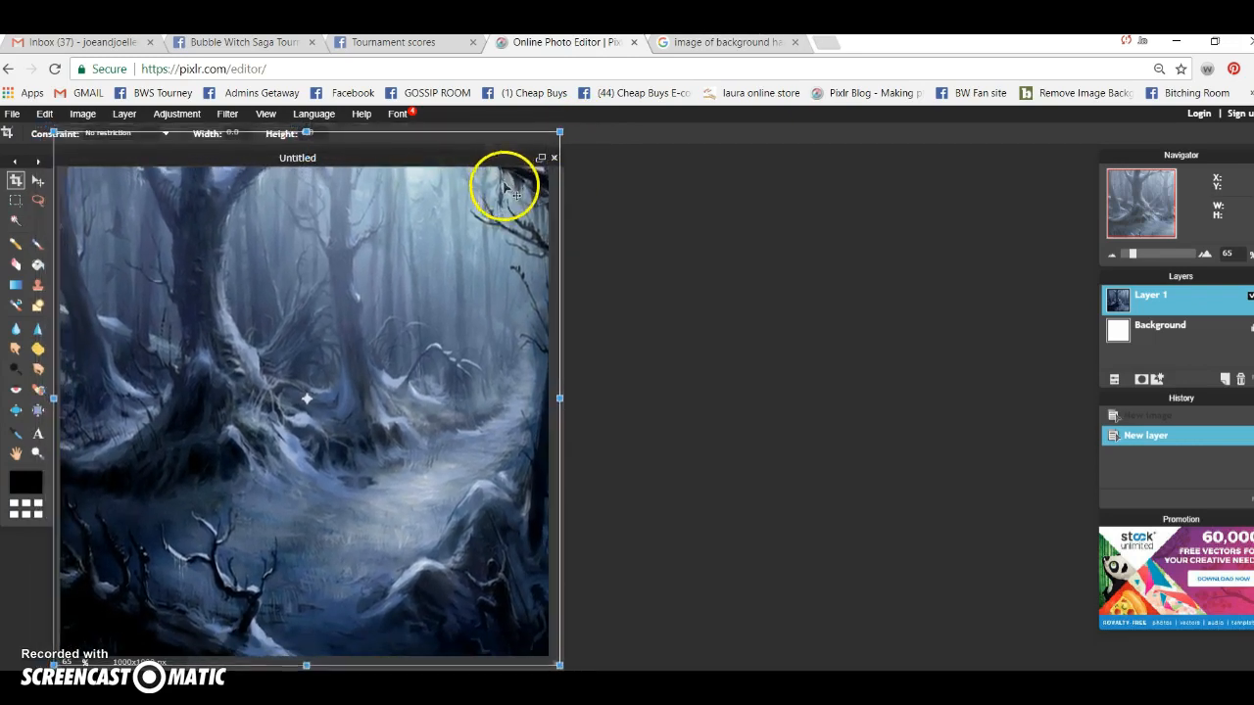
click(625, 343)
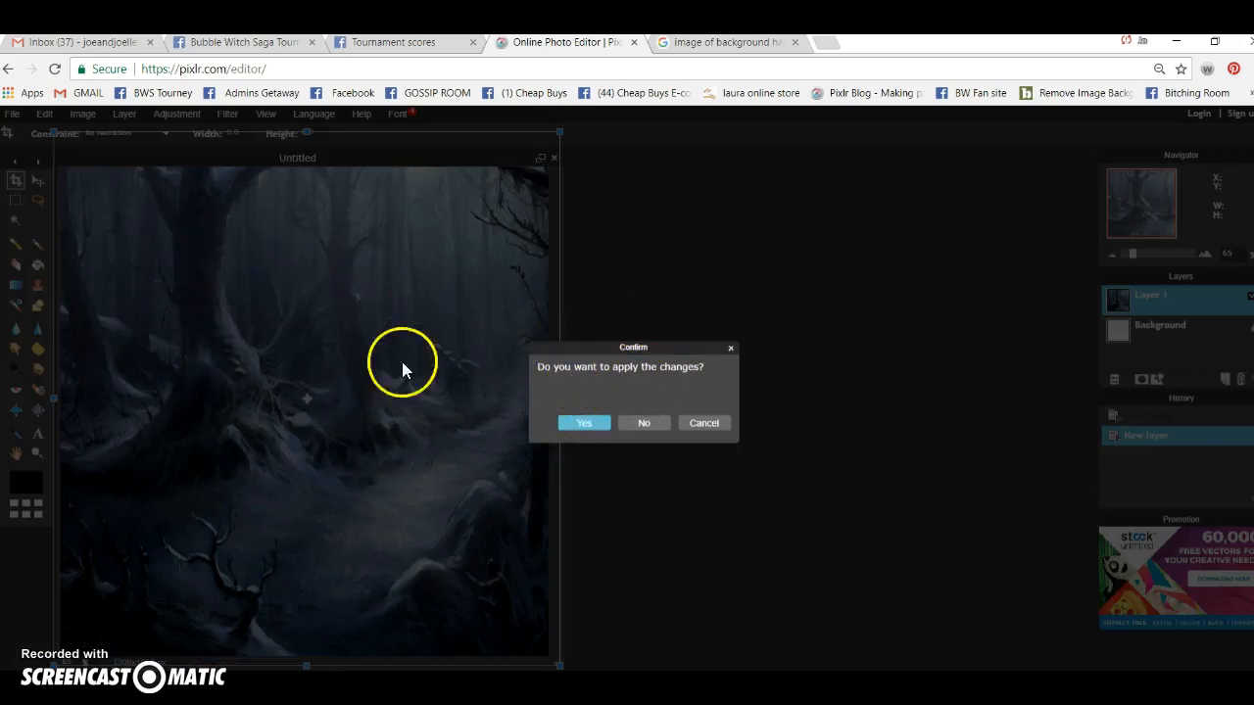
click(594, 426)
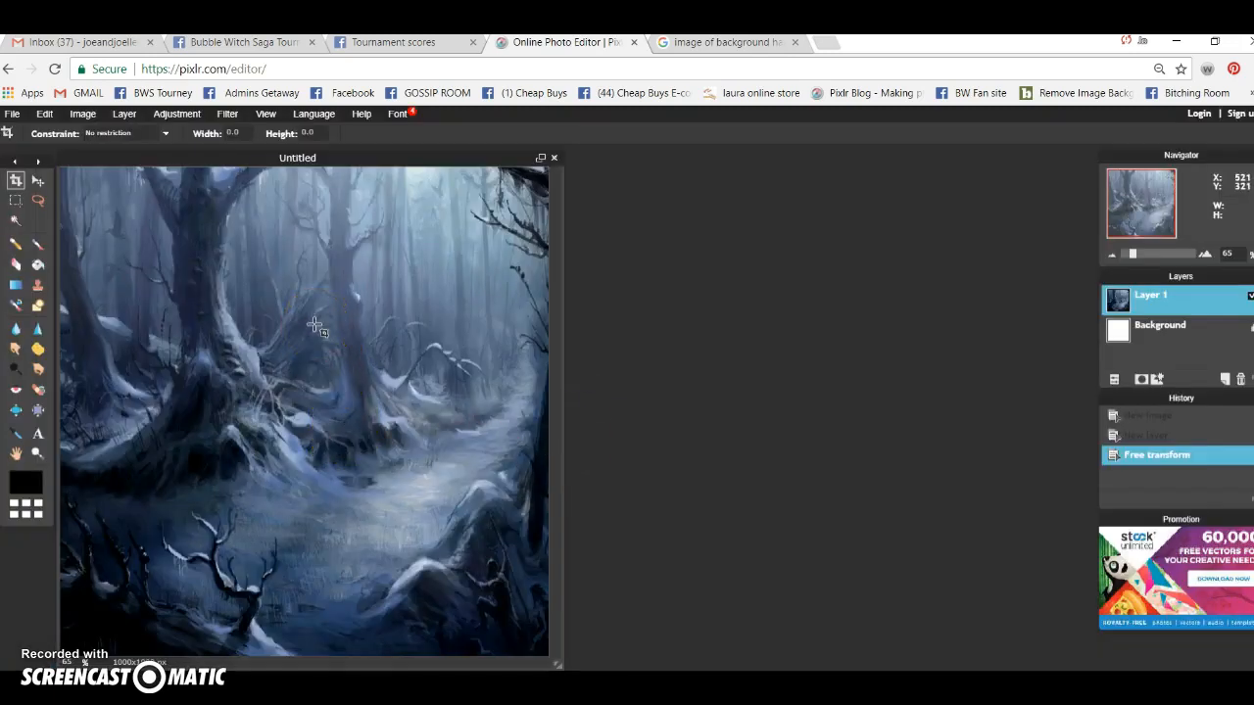
Search Google in a new browser tab for "image of ghosts transparent" and show the image results
click(825, 45)
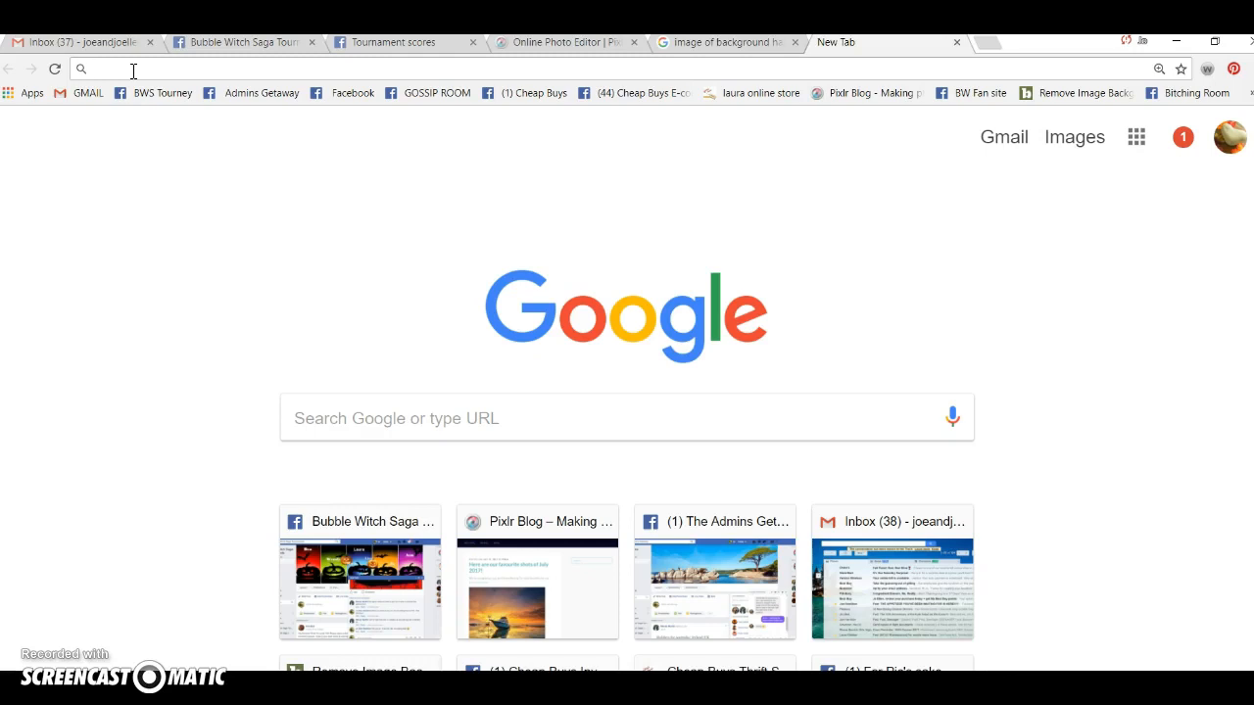
text(g)
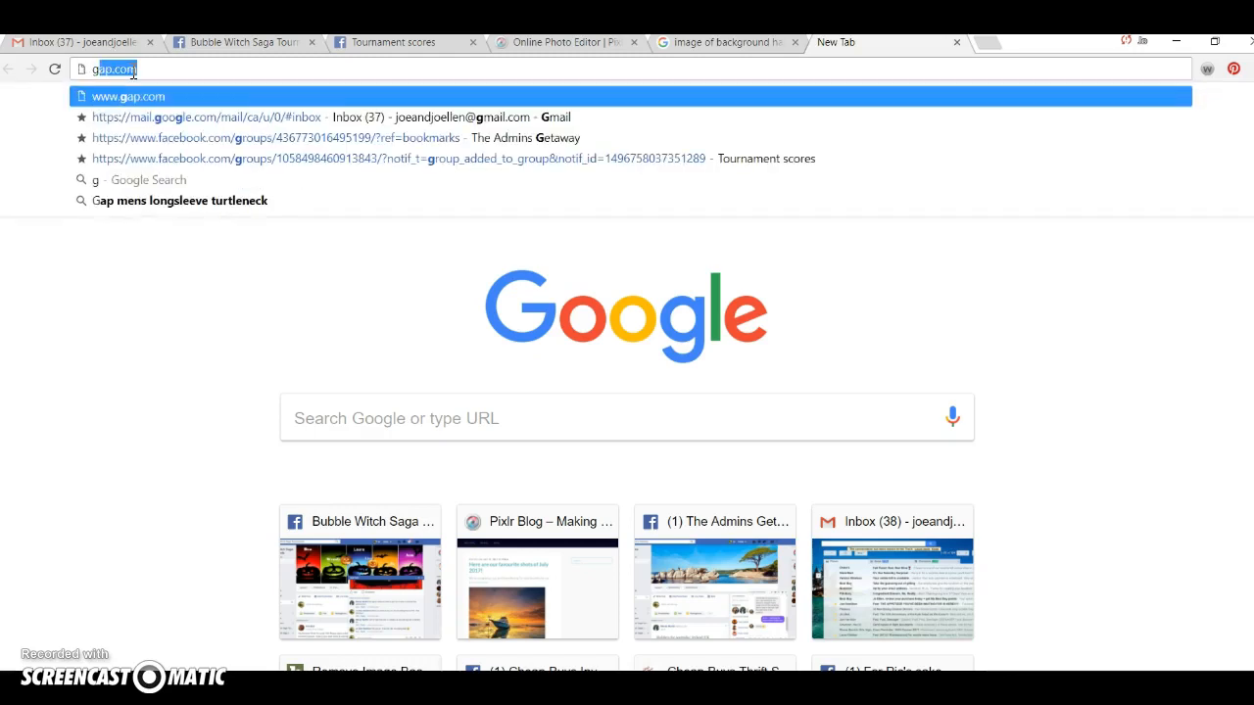
key(BackSpace)
key(BackSpace)
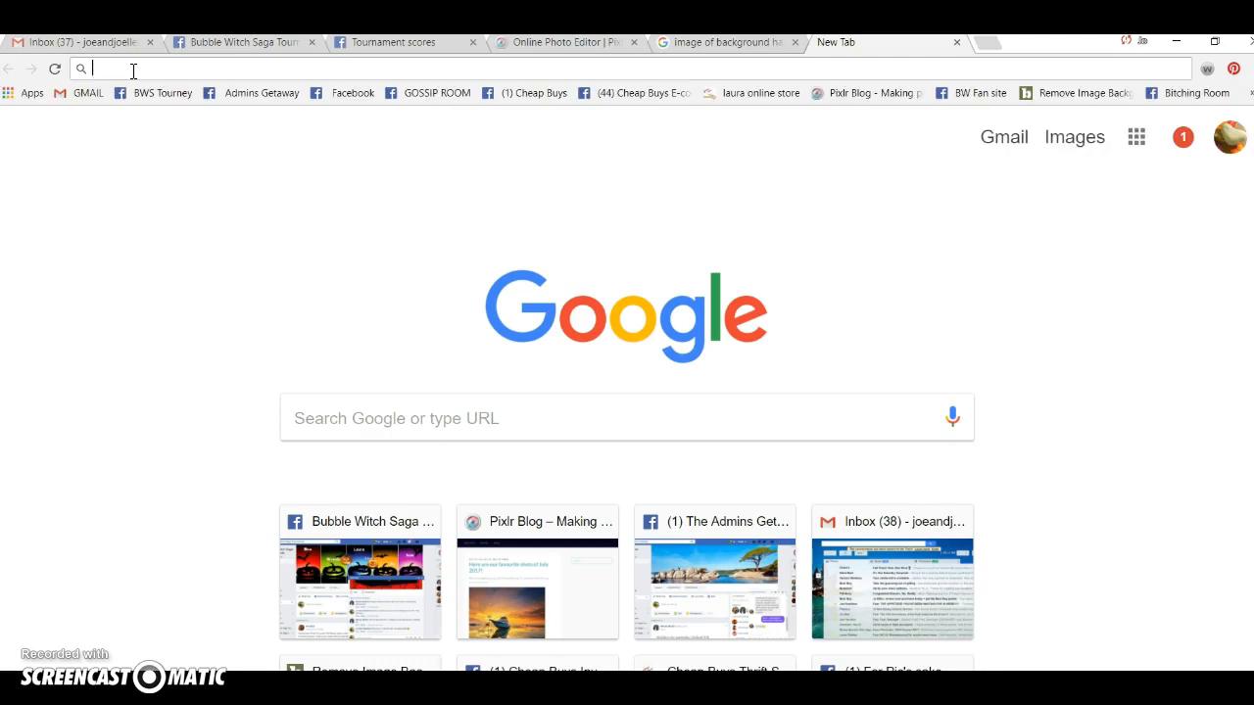
text(image of)
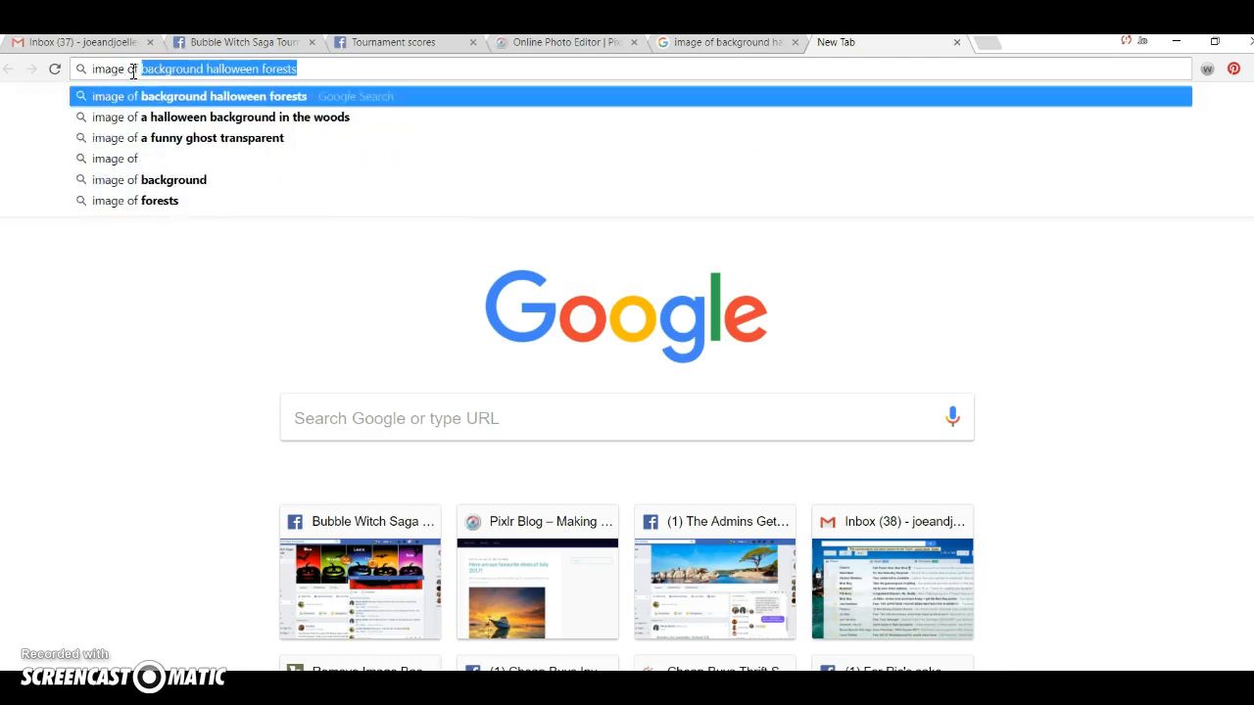
text( ghosts tran)
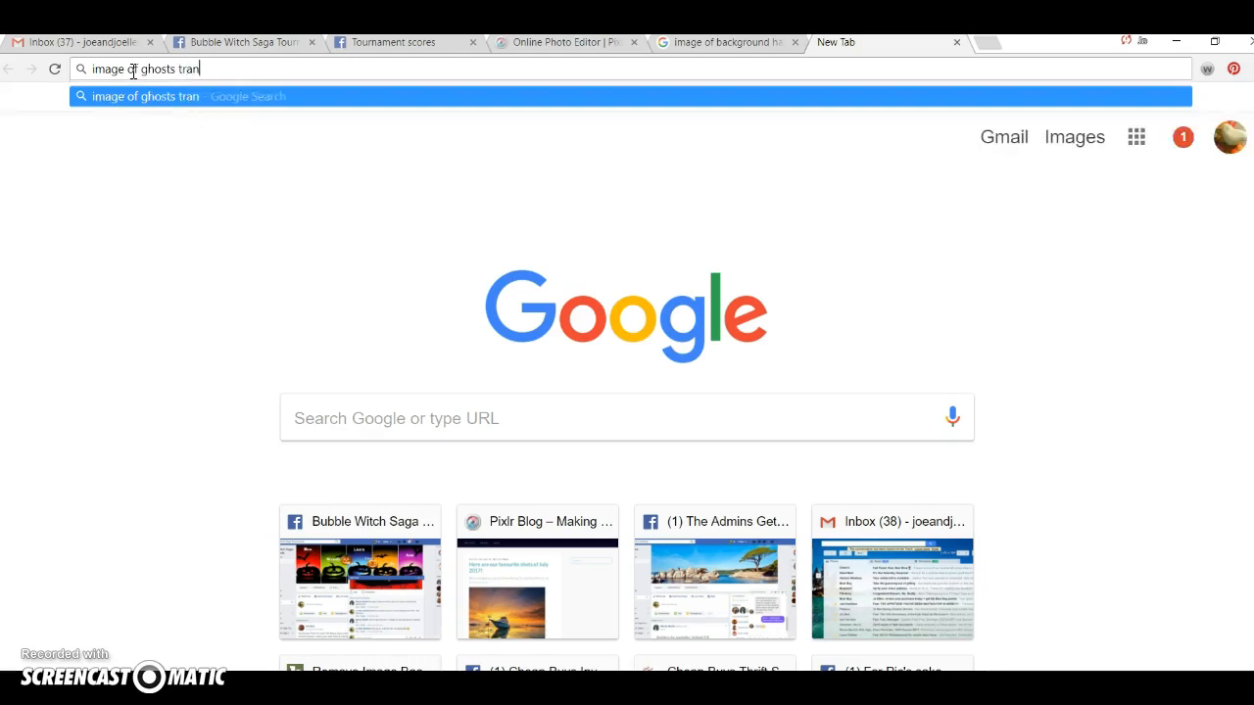
key(Return)
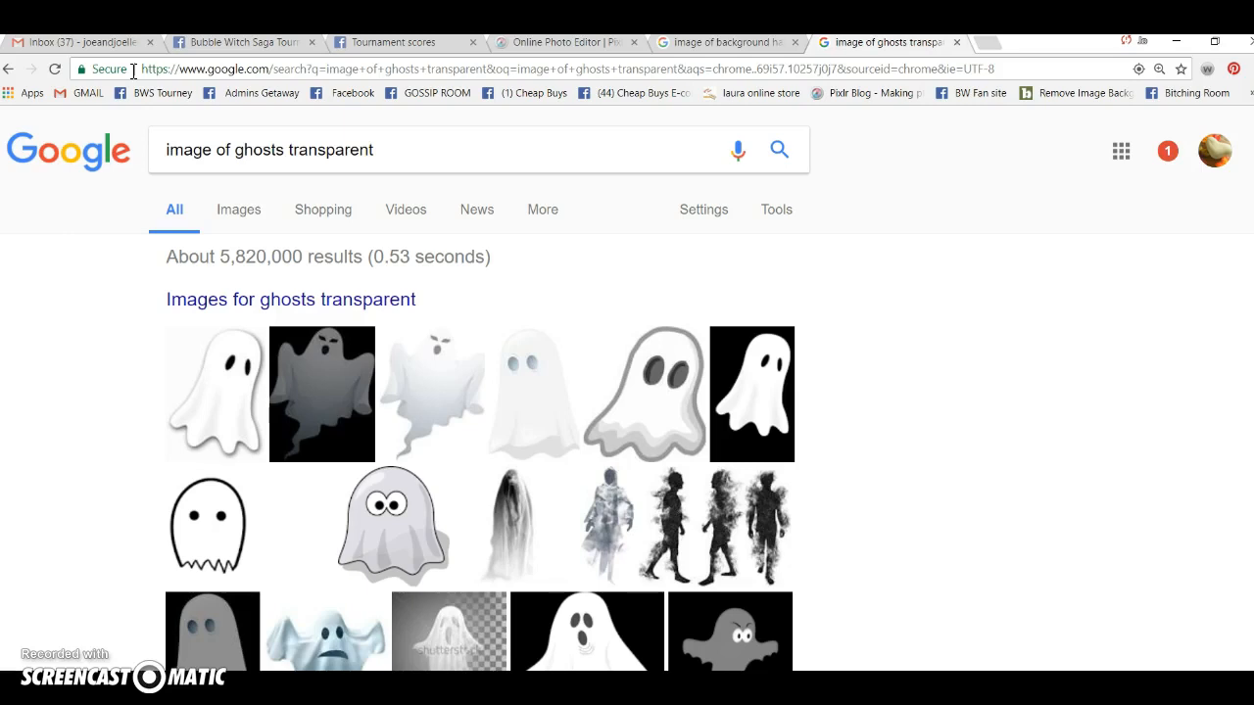
click(278, 299)
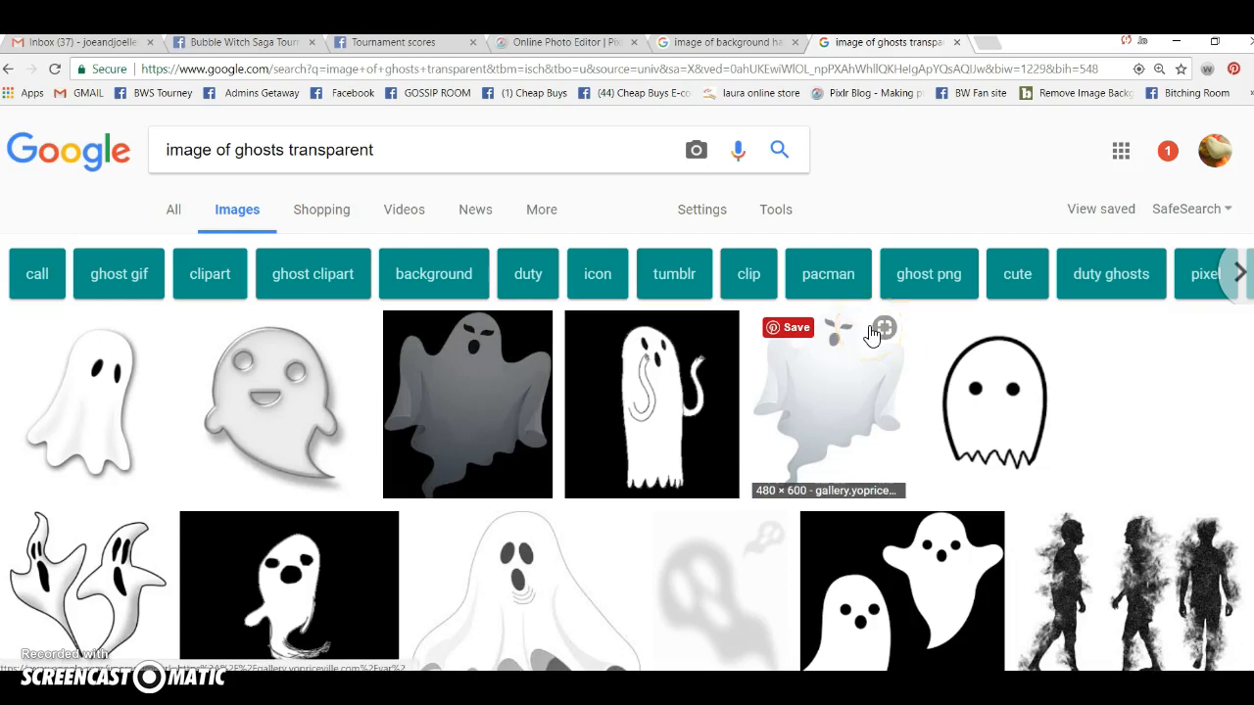
Preview the plain white sheet ghost with two black eyes and save it to the Halloween folder as "ghost3 transparnt" in PNG format
scroll(881, 329, down, 1)
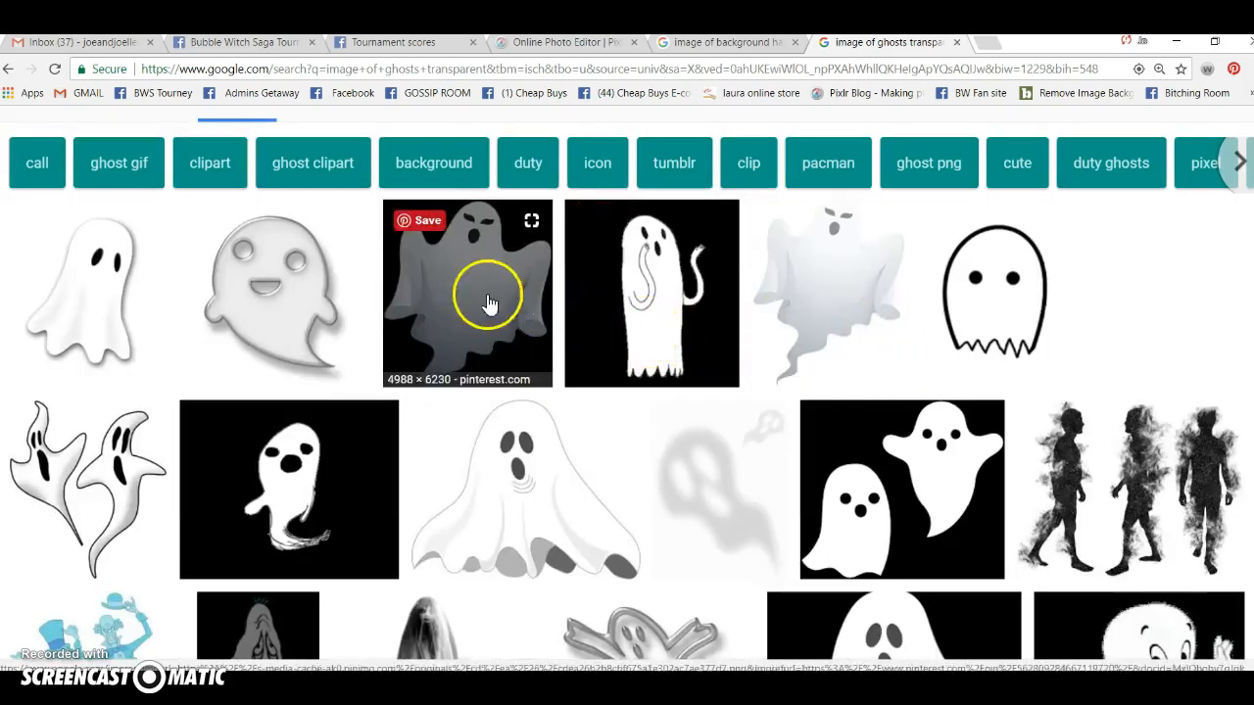
click(98, 304)
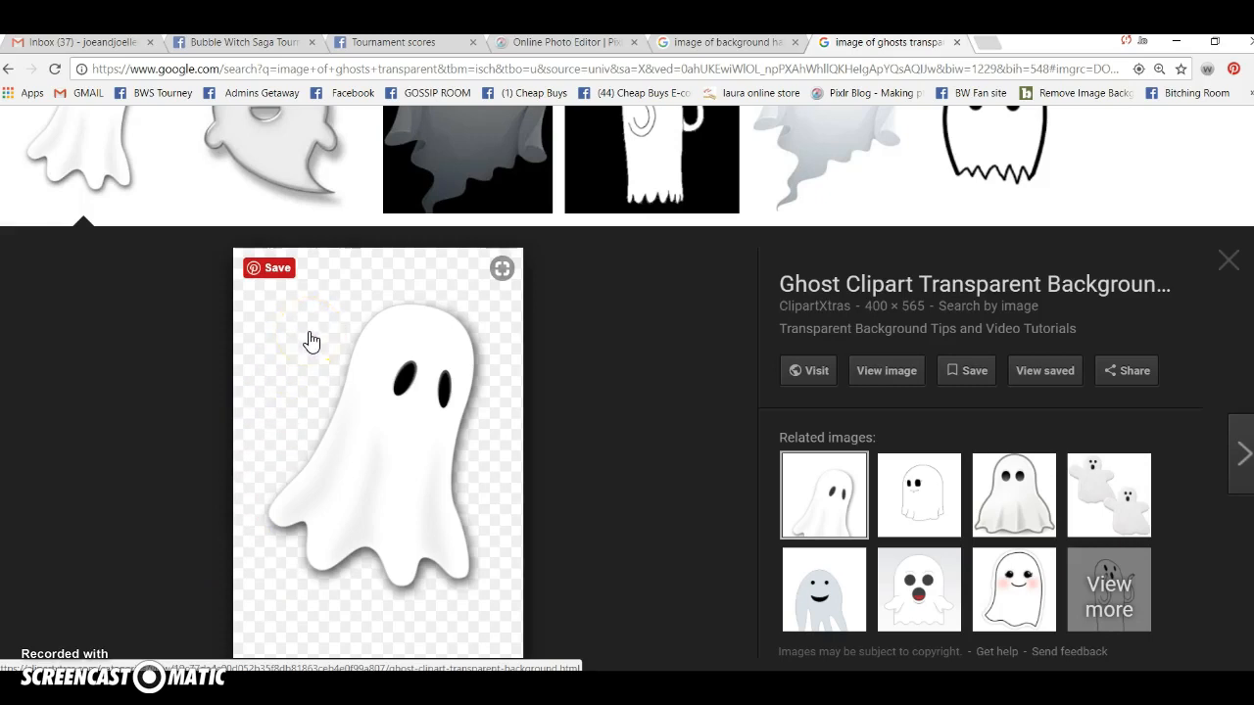
right_click(398, 418)
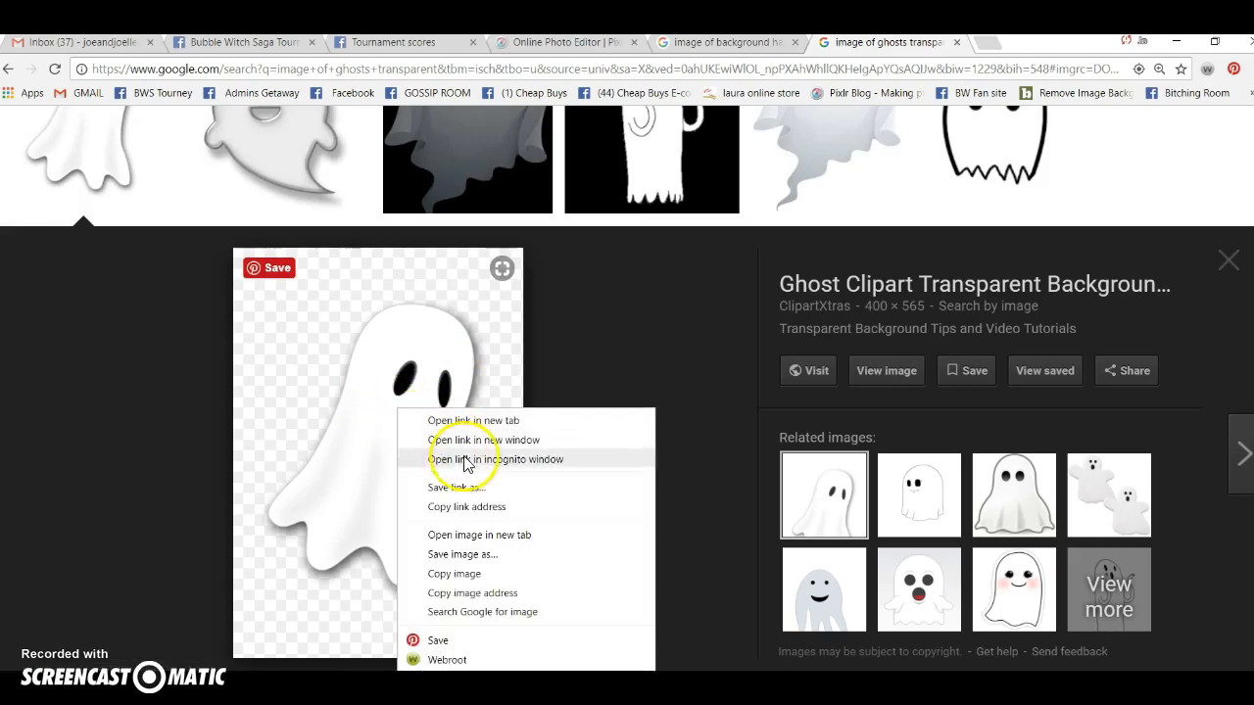
click(480, 562)
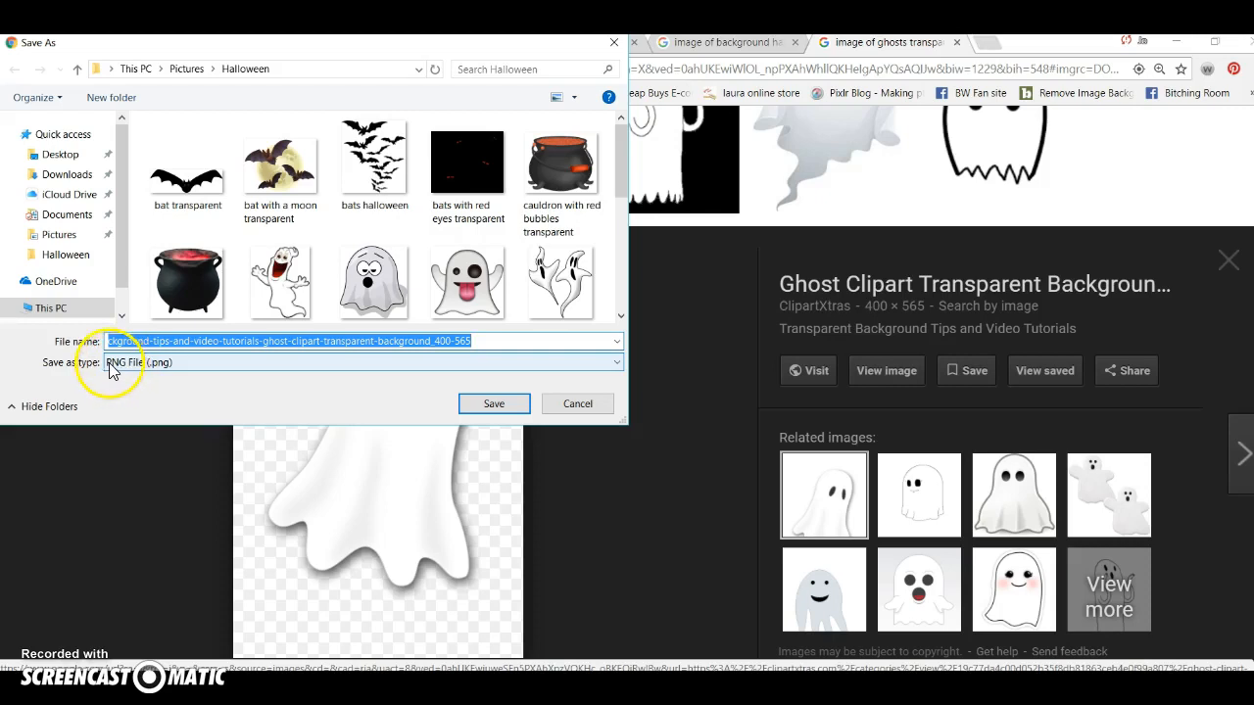
click(63, 254)
click(249, 341)
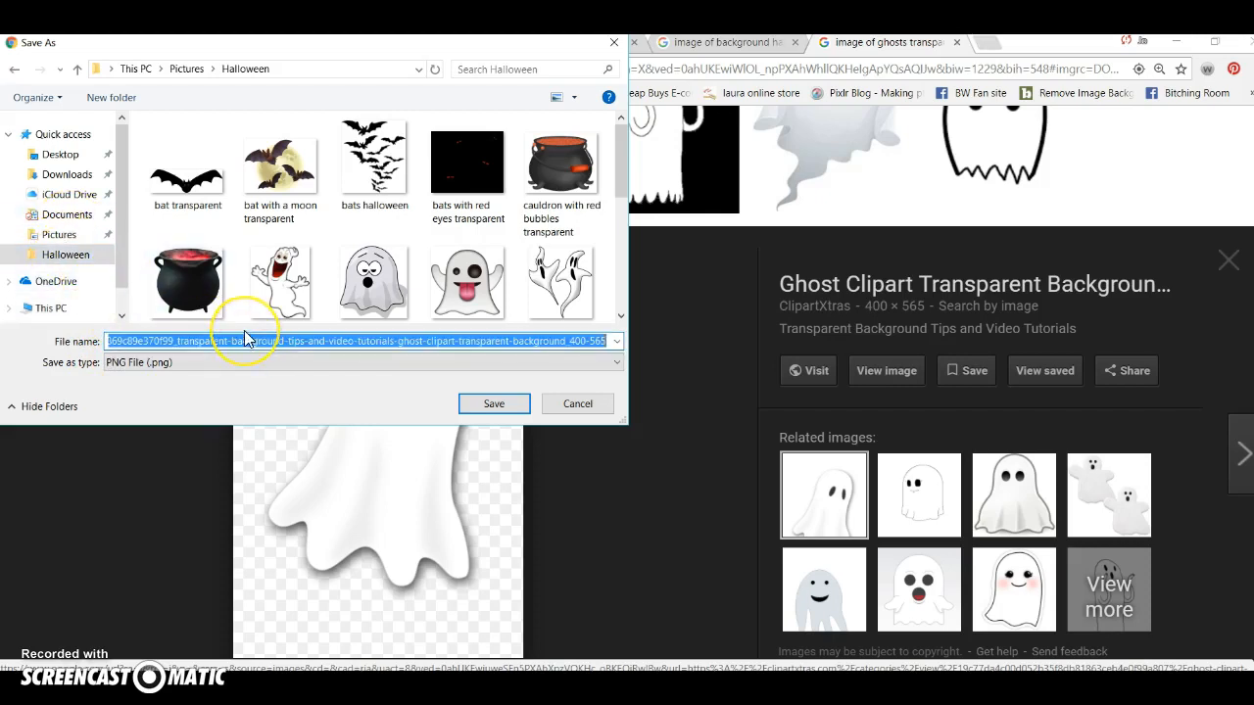
key(BackSpace)
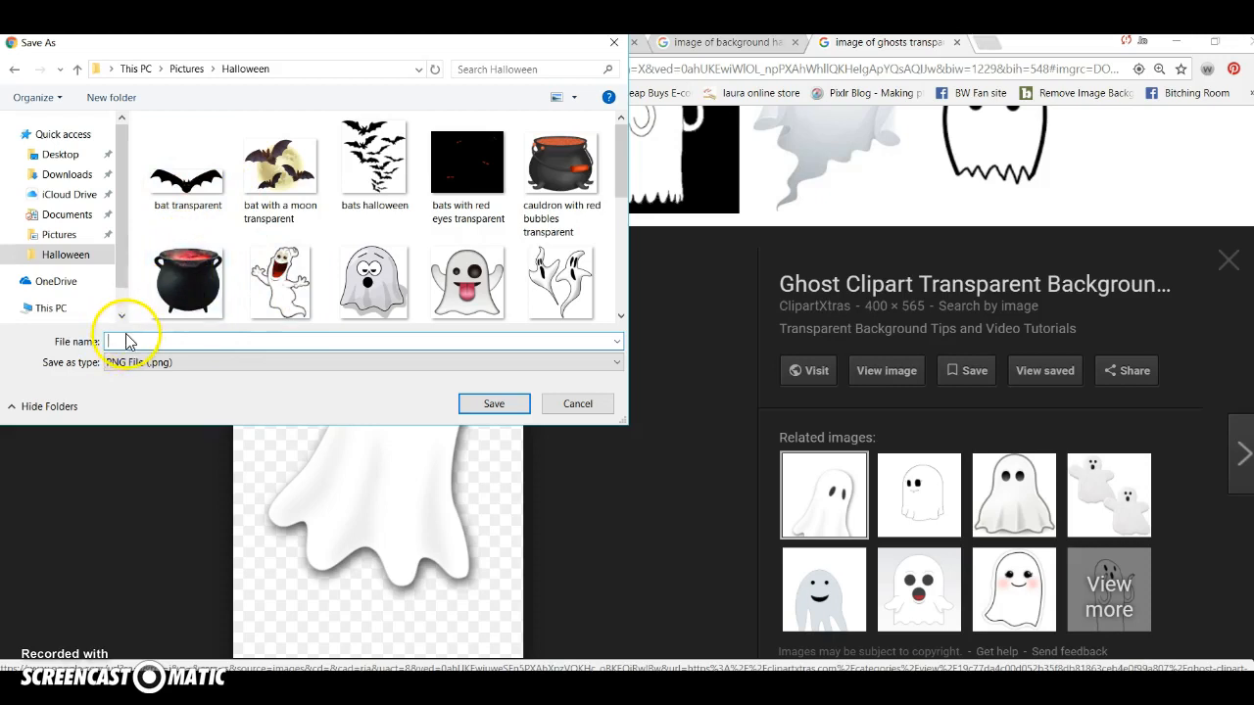
text(ghost)
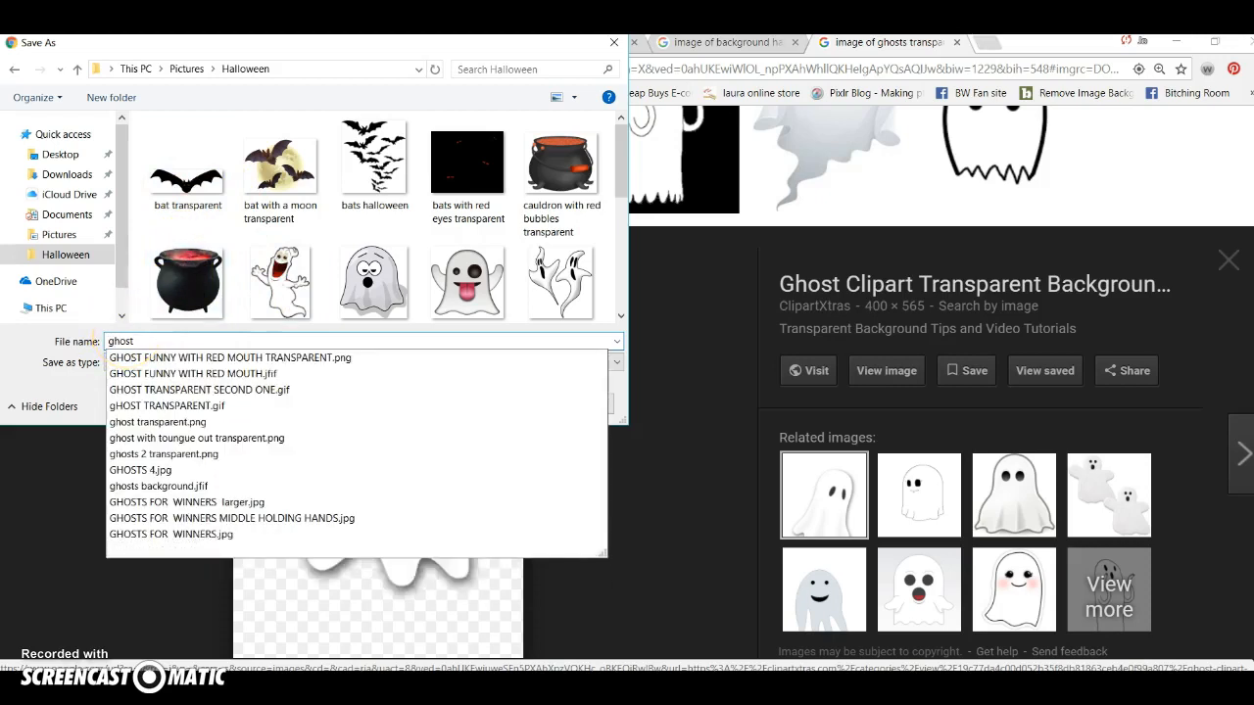
text(3 transparnt)
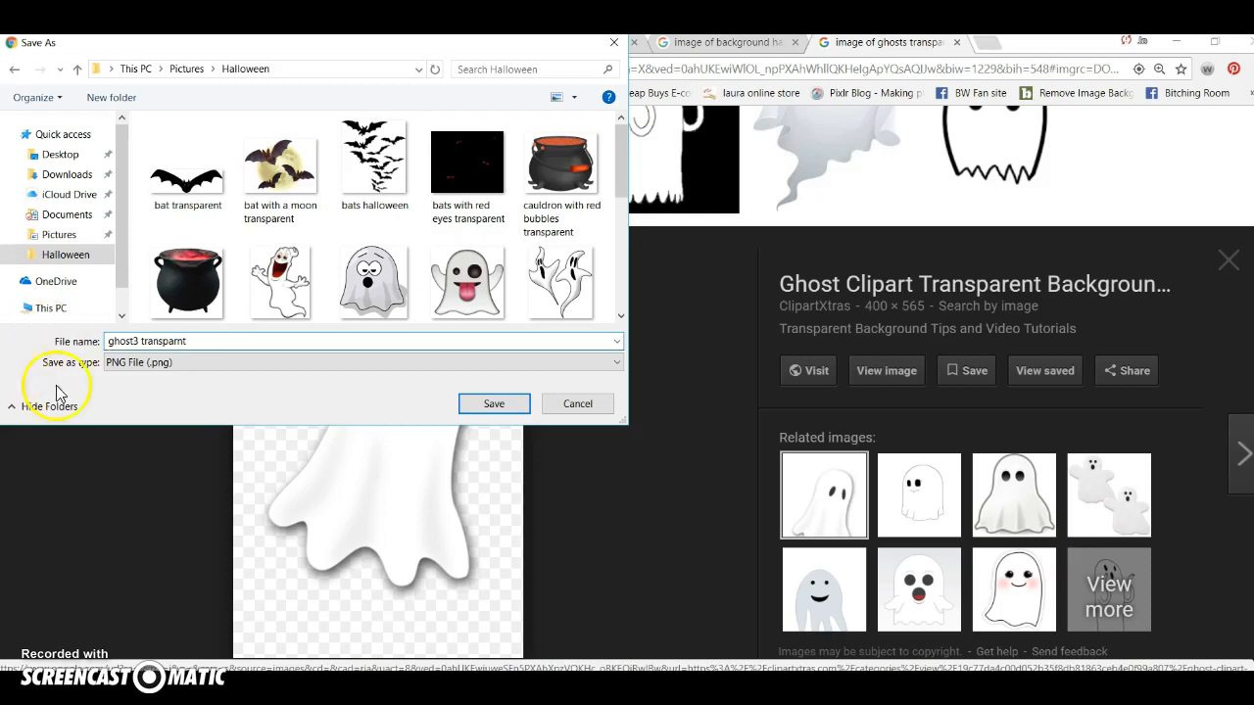
click(493, 411)
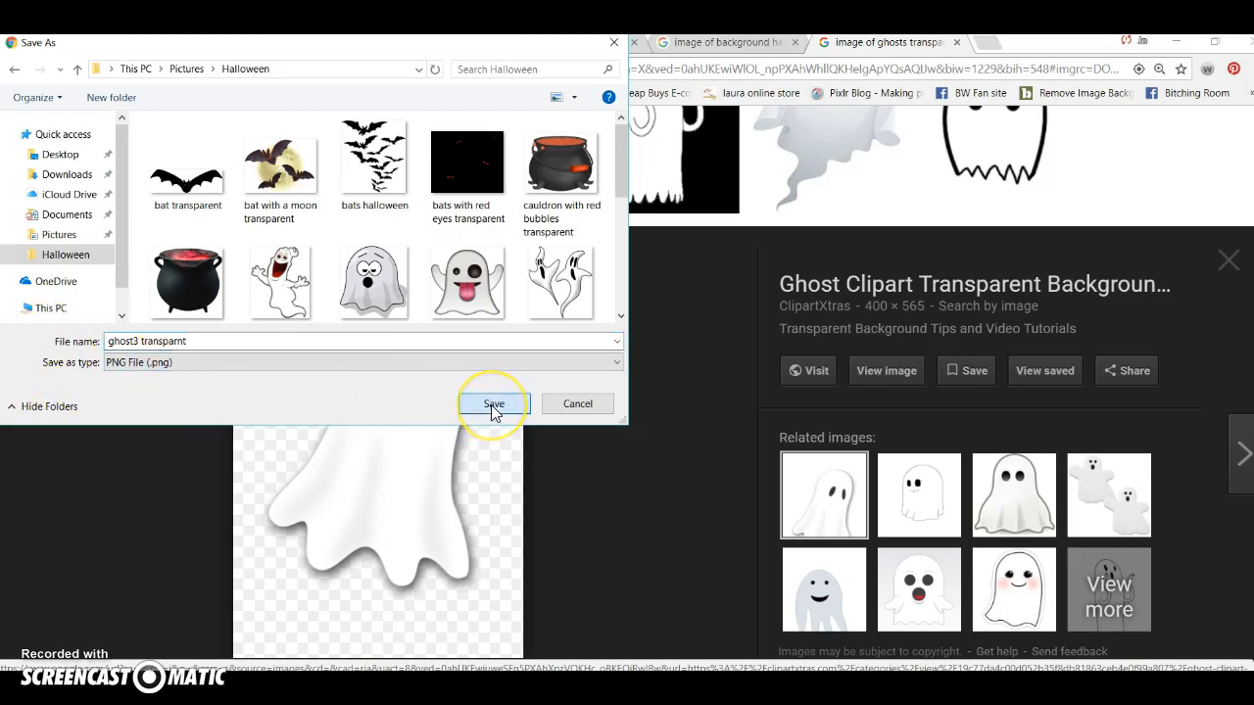
Browse further ghost results and preview several, including the outlined, smiling, wide-sheet, paired and green ghosts, checking for transparent backgrounds
scroll(617, 401, up, 2)
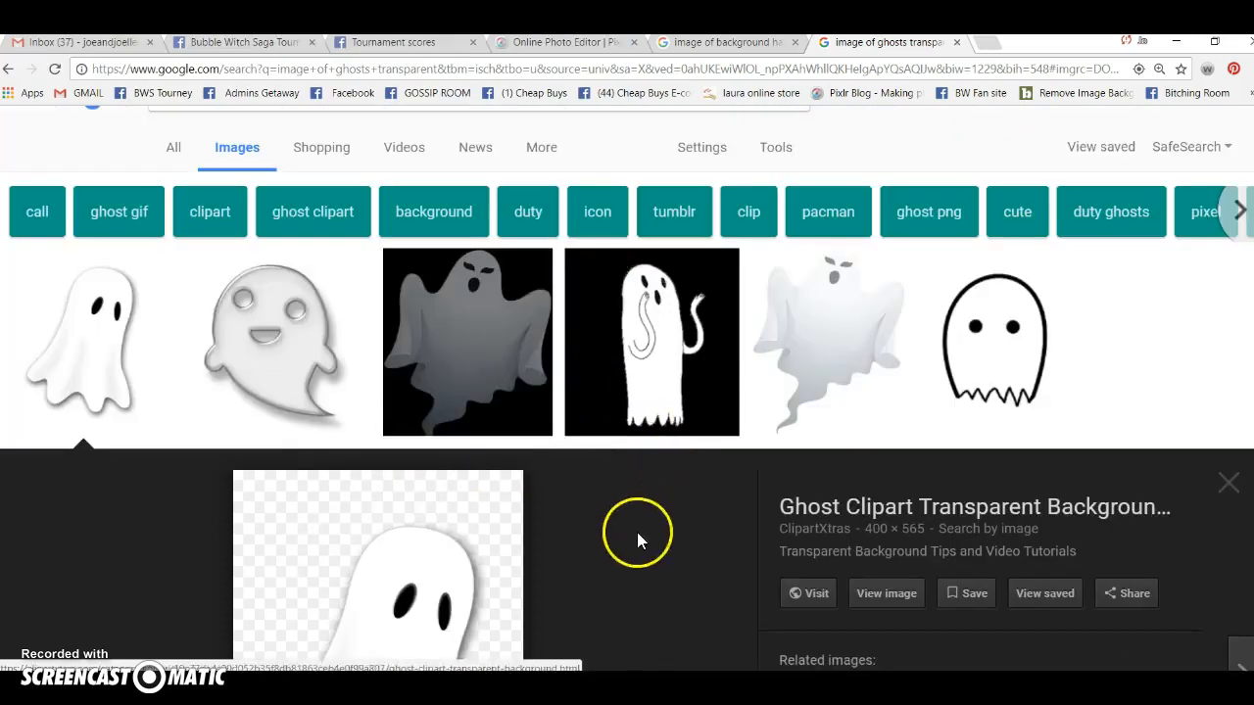
click(975, 370)
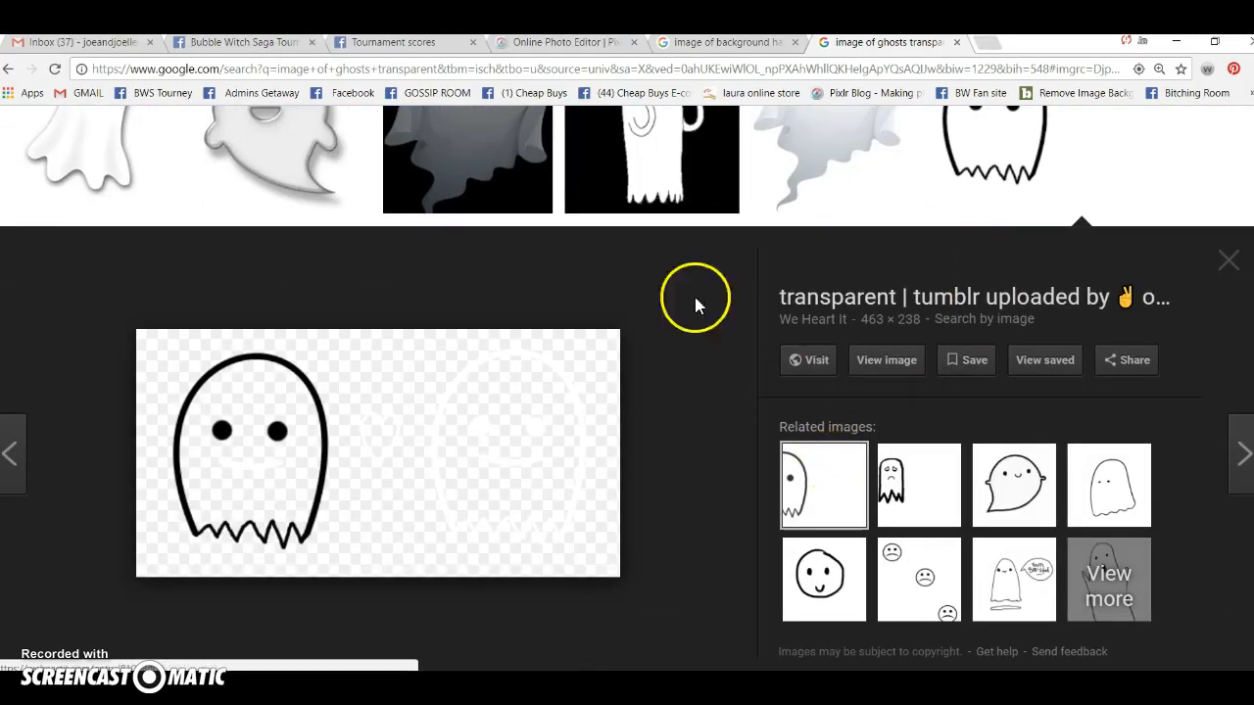
click(263, 142)
scroll(692, 431, down, 4)
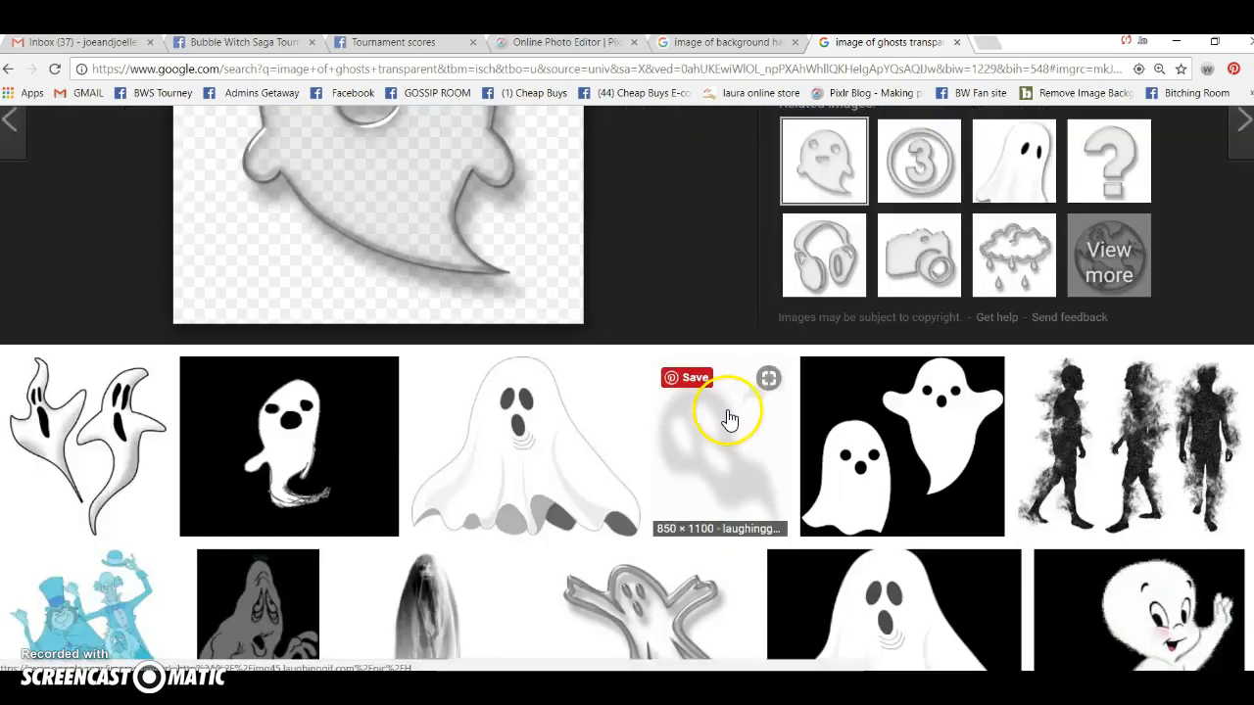
click(526, 360)
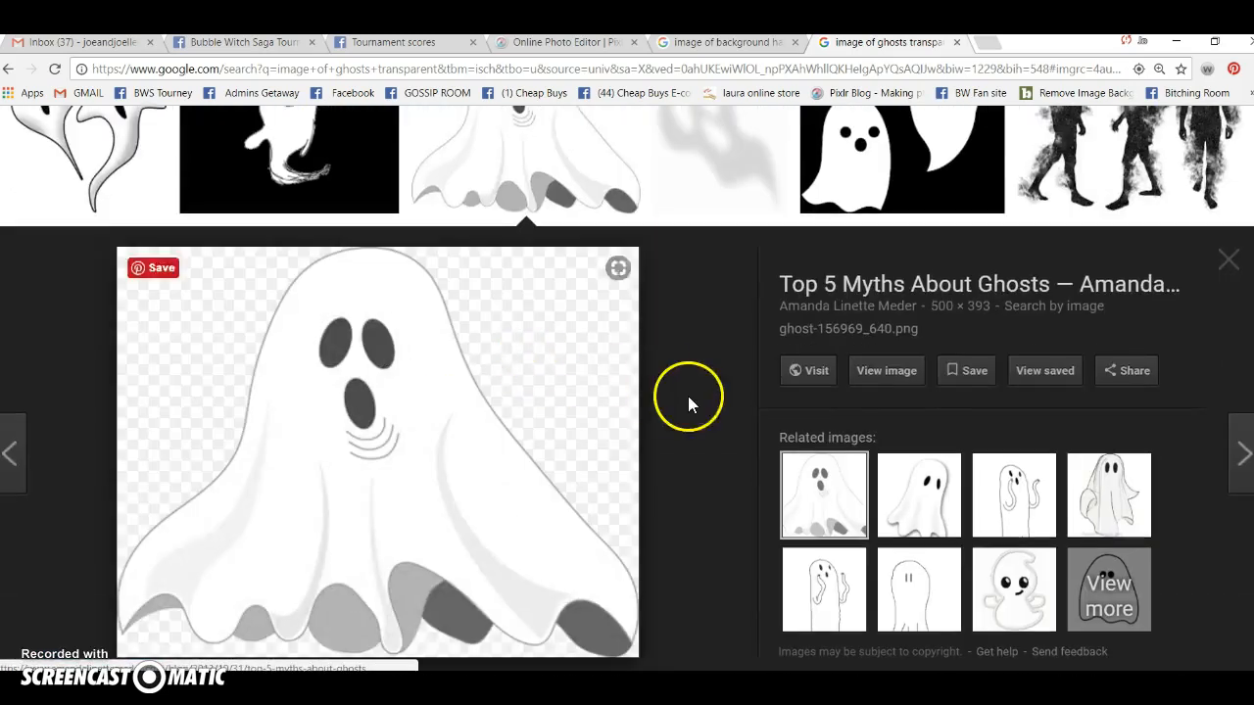
scroll(721, 406, down, 6)
scroll(722, 416, up, 1)
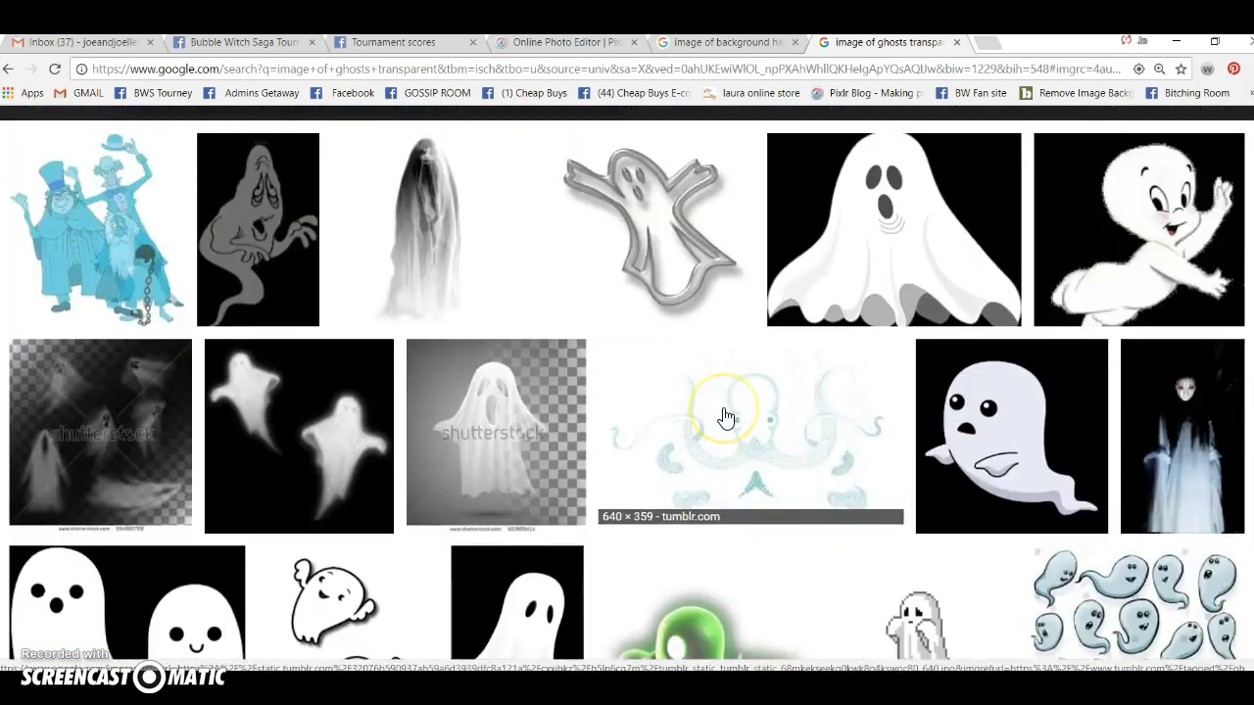
scroll(723, 416, down, 2)
click(353, 442)
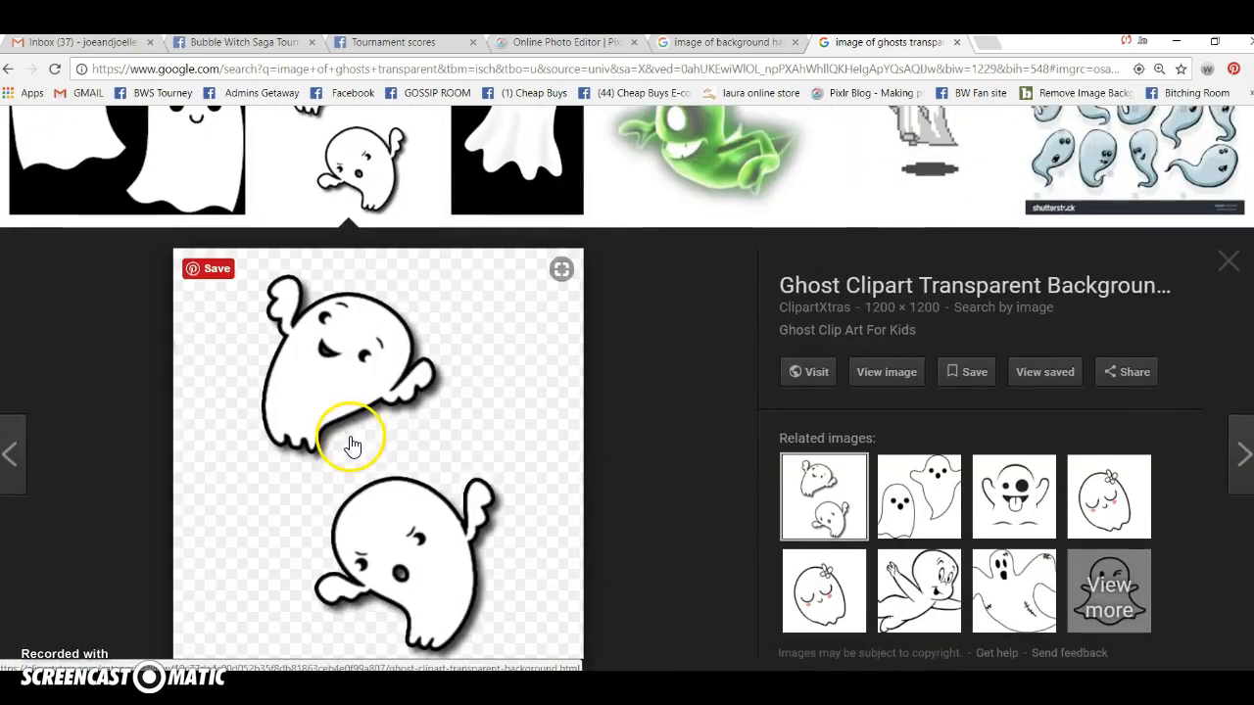
click(718, 178)
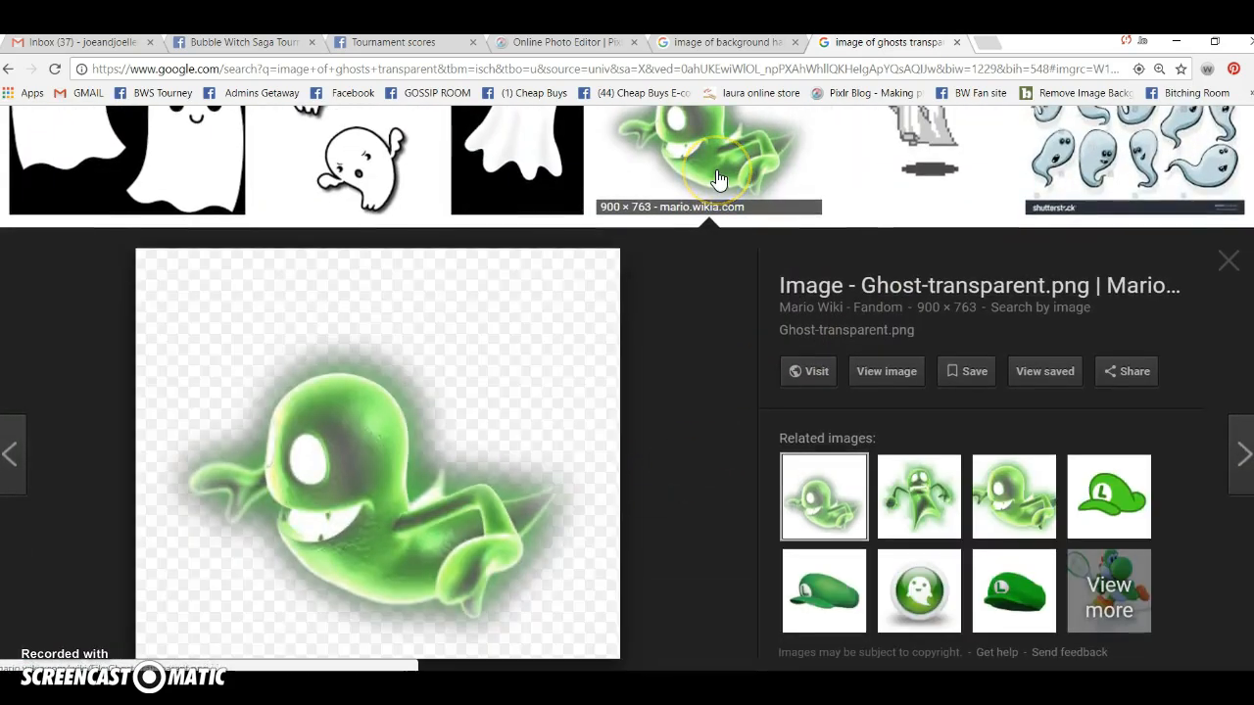
Preview the pixel-art ghost, the set of pale blue ghosts and the pair of winged ghosts, checking for transparent backgrounds
click(945, 140)
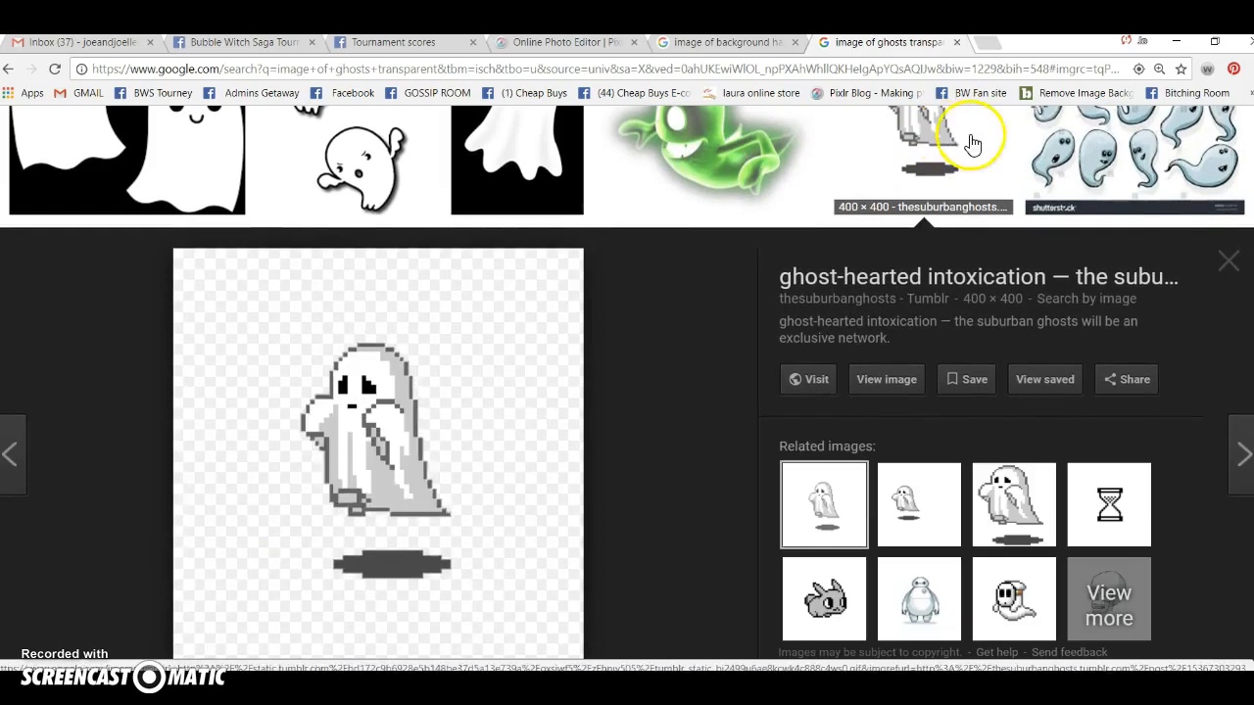
click(1033, 204)
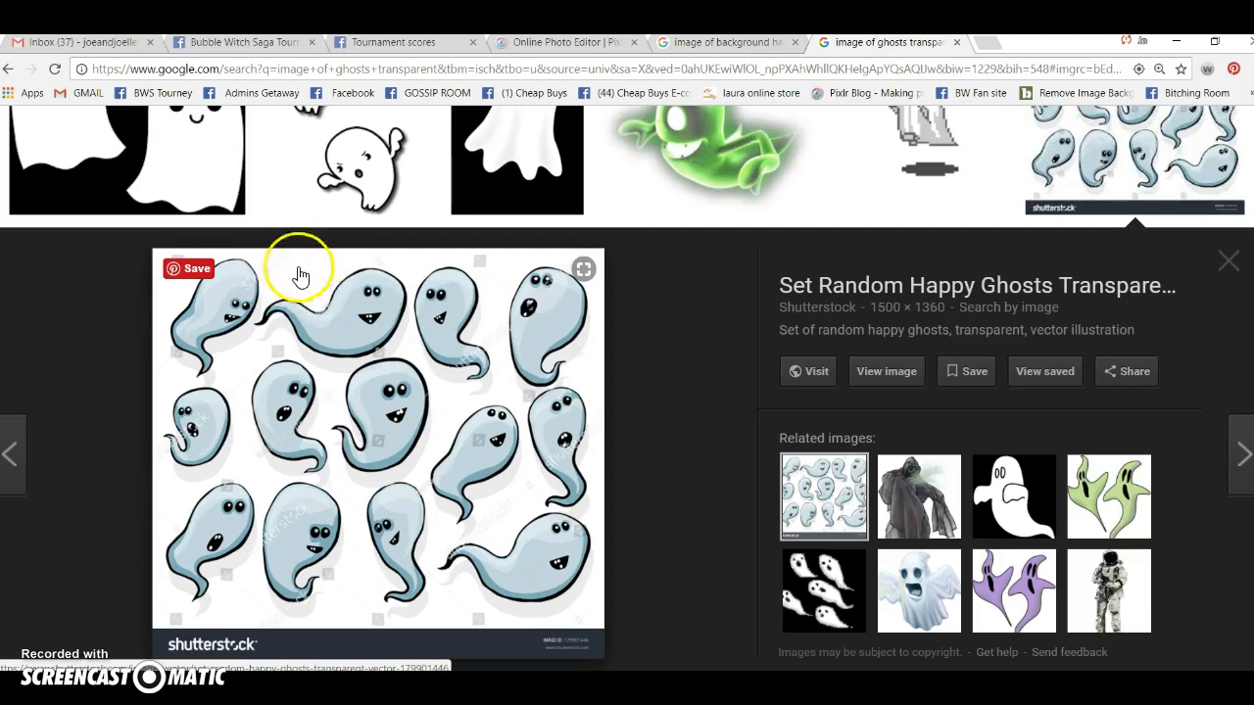
click(369, 195)
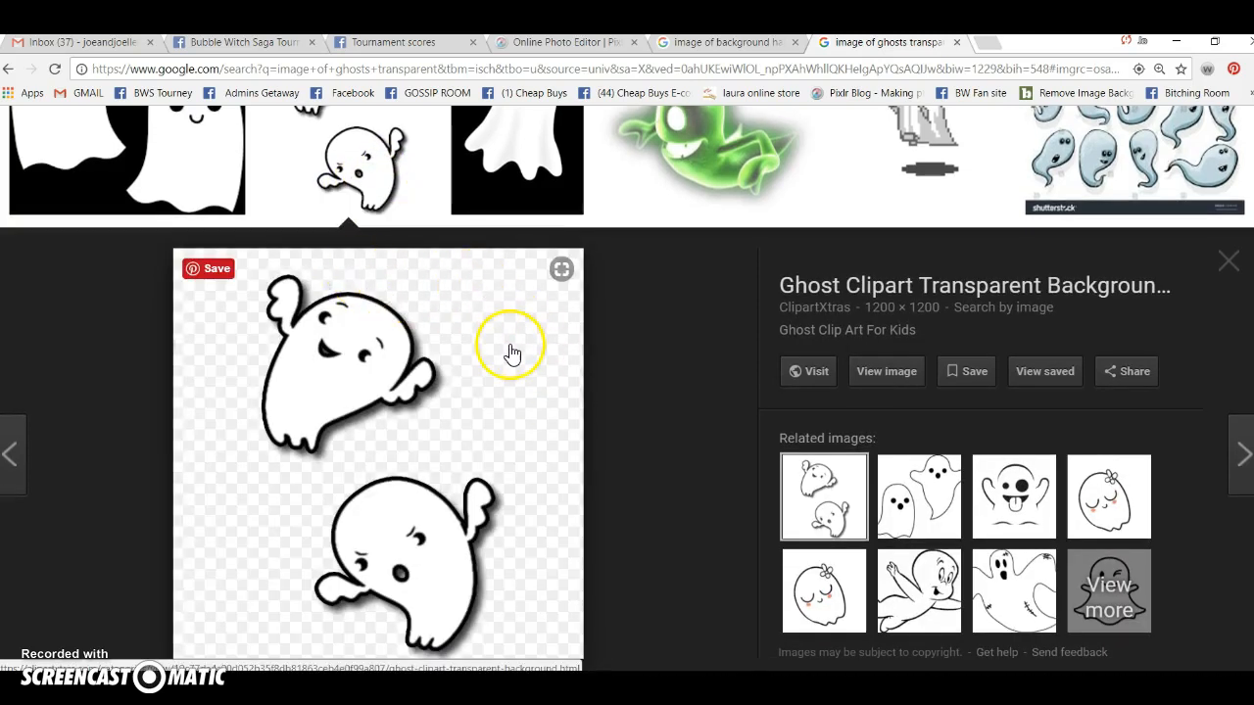
click(1116, 157)
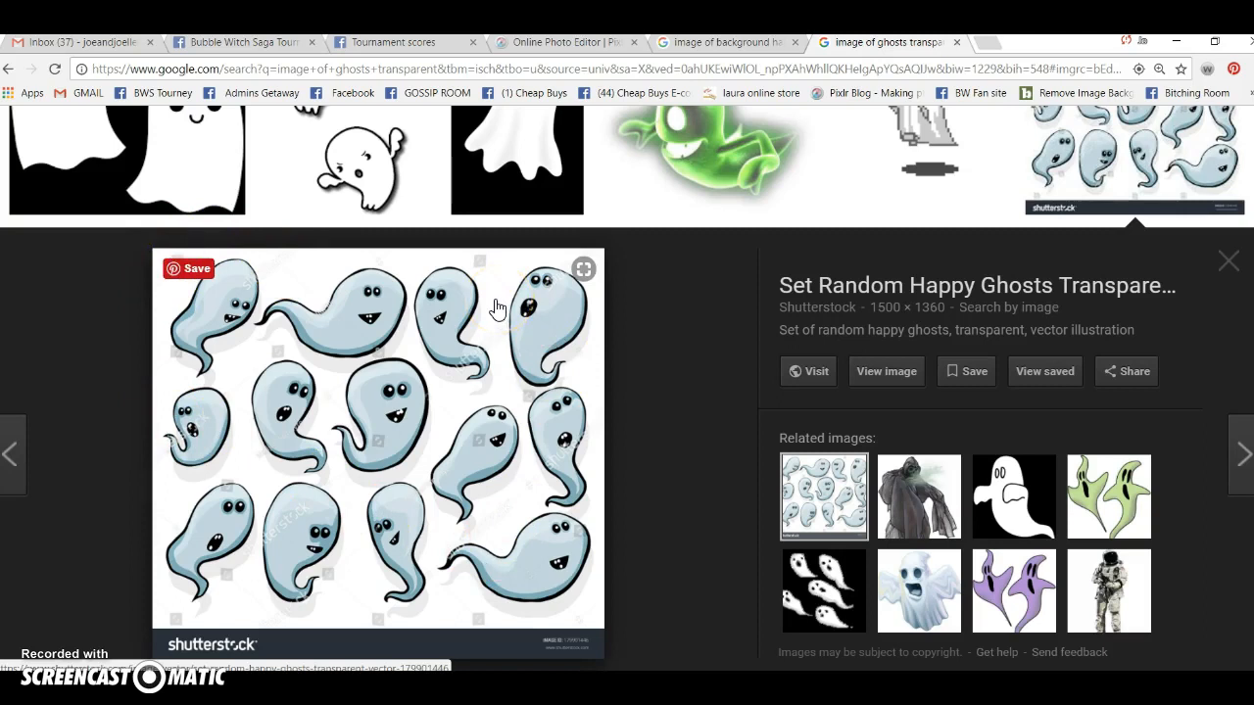
Change the image search to "image of fire transparent" and run it
scroll(495, 333, up, 10)
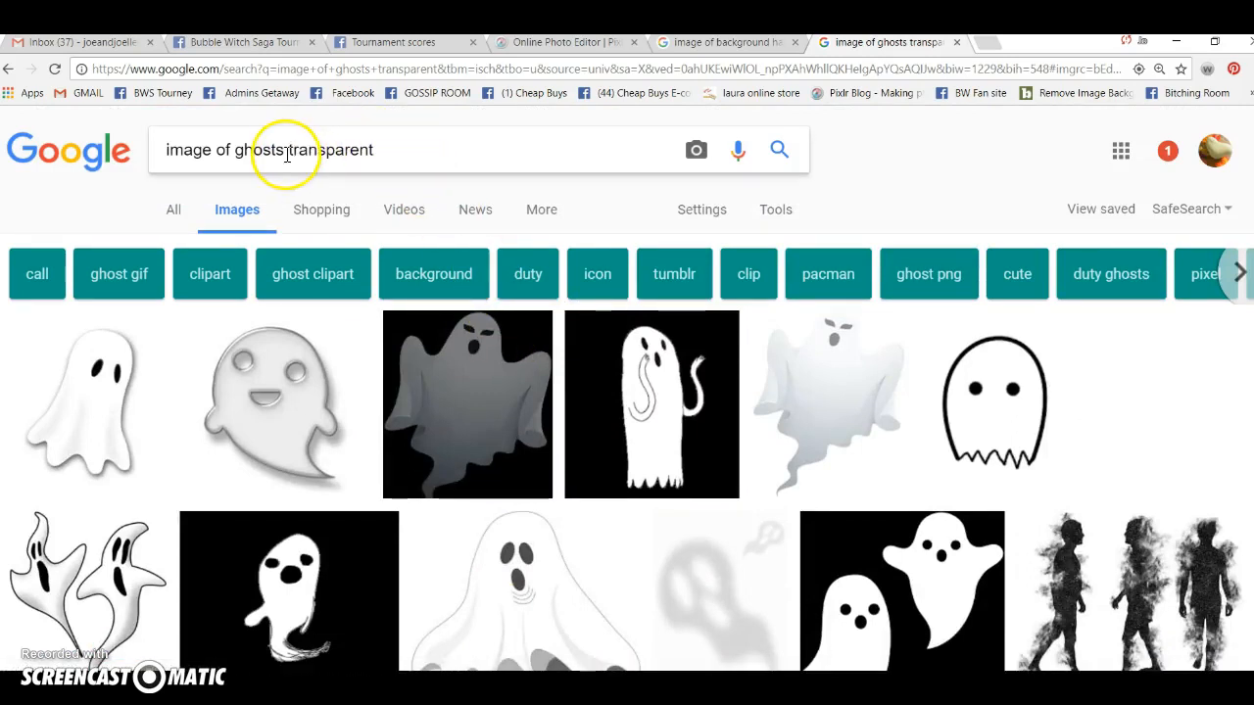
key(BackSpace)
key(BackSpace)
key(BackSpace)
key(BackSpace)
key(BackSpace)
key(BackSpace)
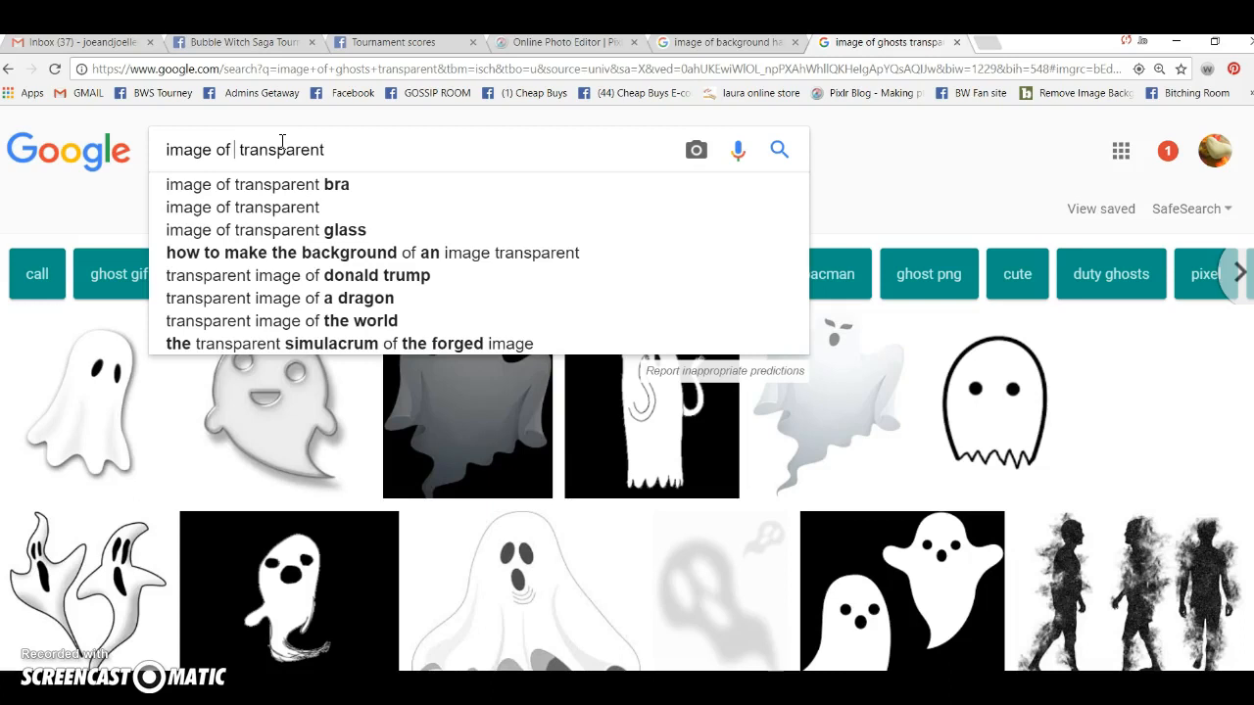
text(fire)
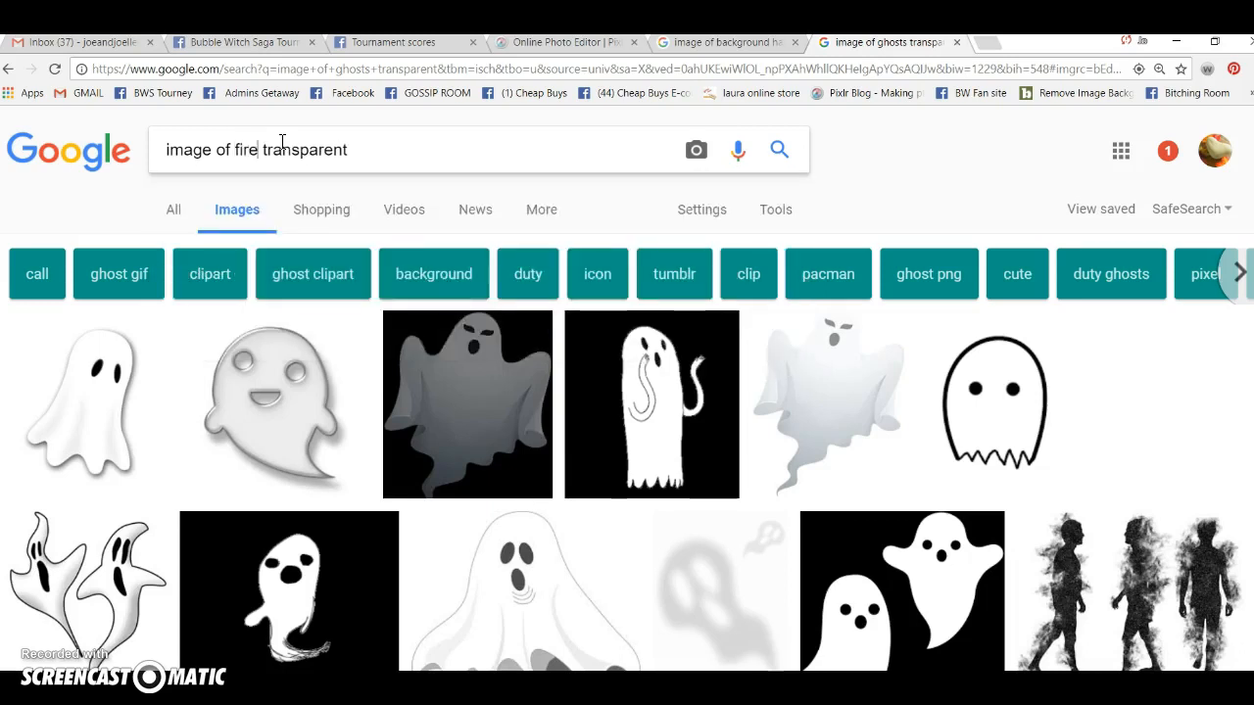
click(361, 151)
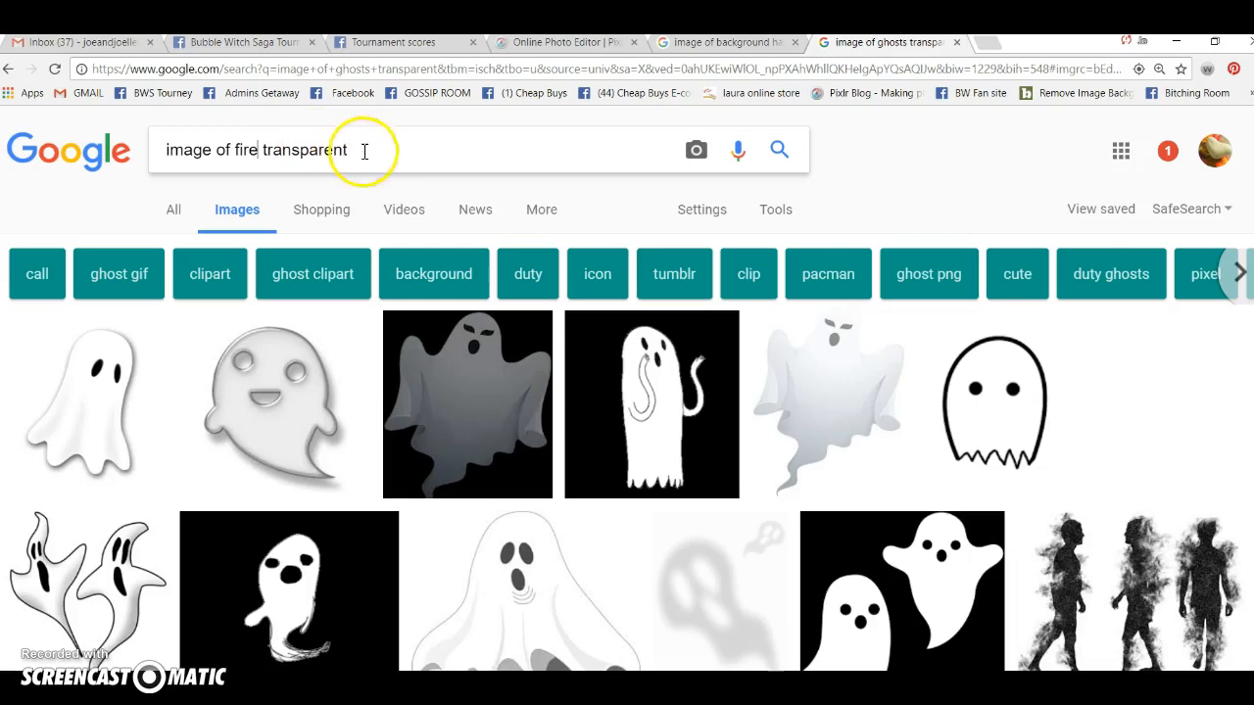
key(Return)
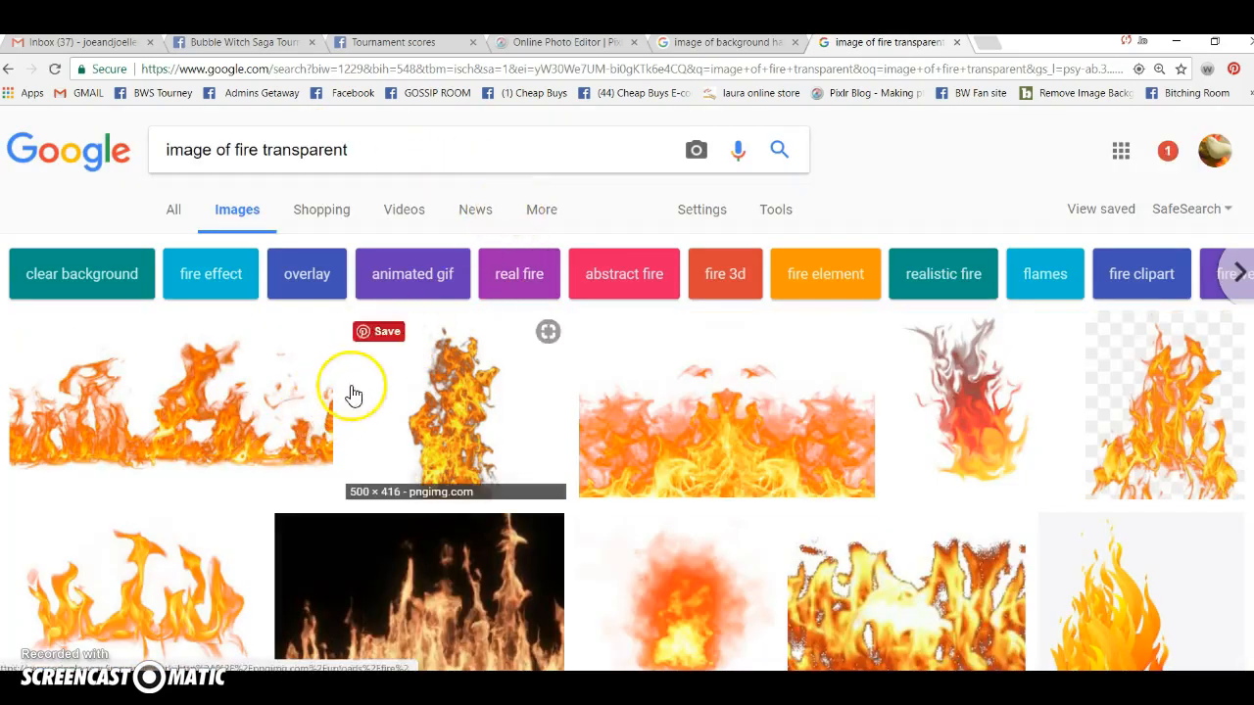
Preview the tall flame column and the wide row of flames, checking for a transparent background
scroll(470, 333, down, 1)
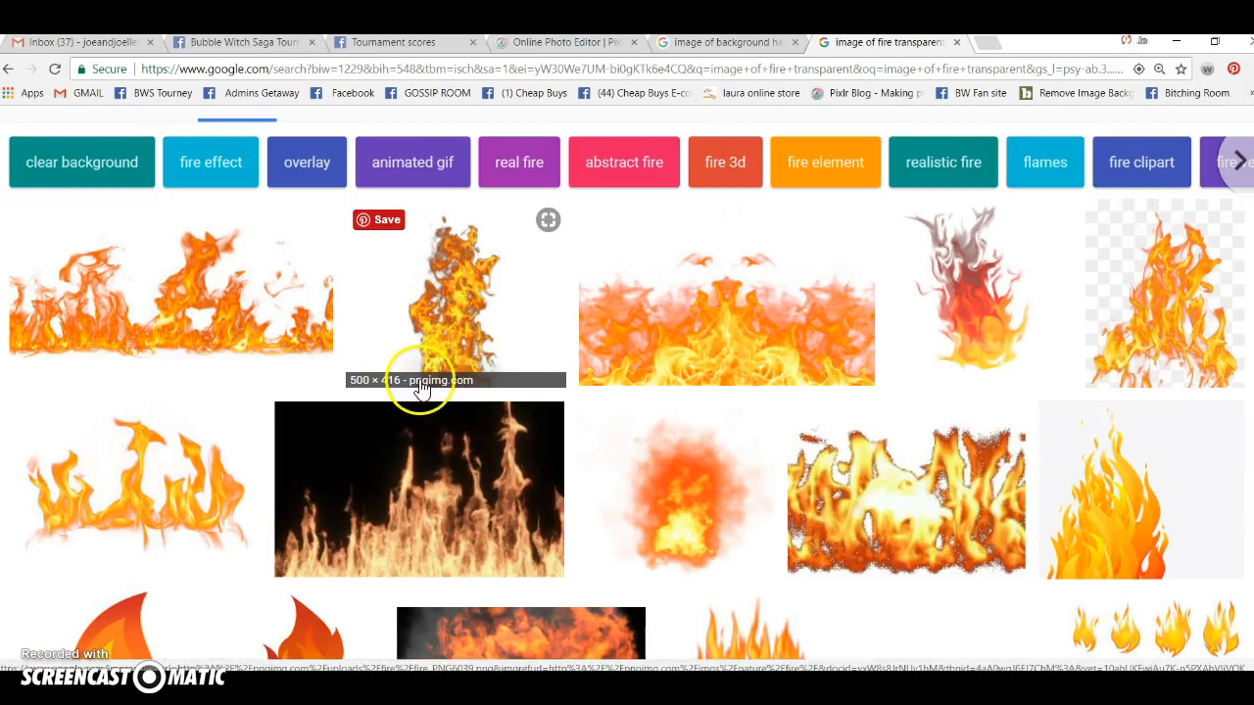
click(439, 307)
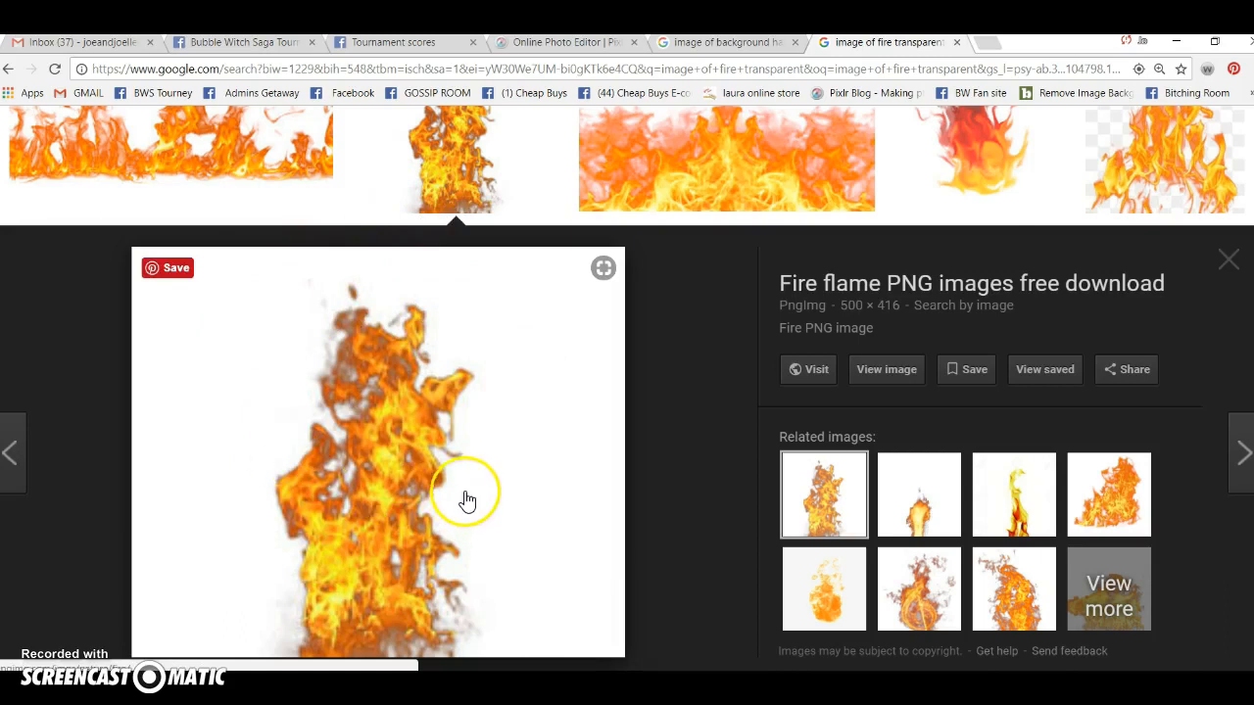
click(223, 149)
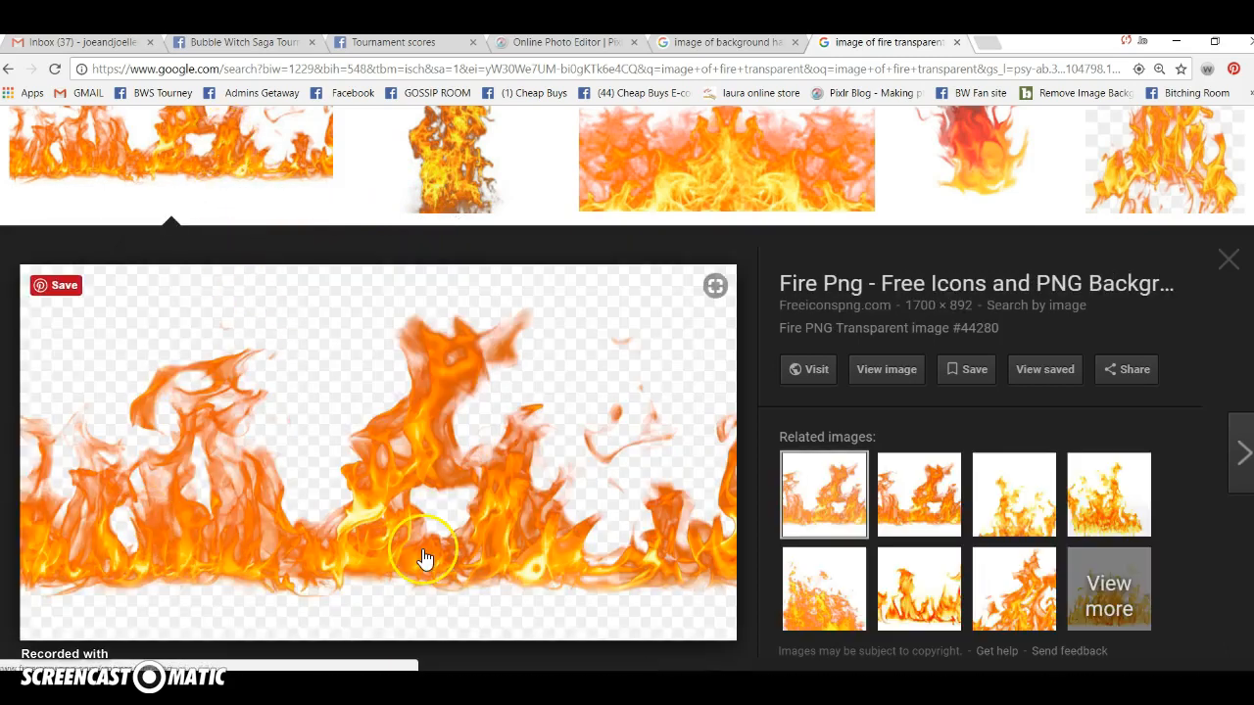
Start saving the wide flames image, look through the Halloween and Pictures folders for existing fire images, and cancel the save
right_click(301, 375)
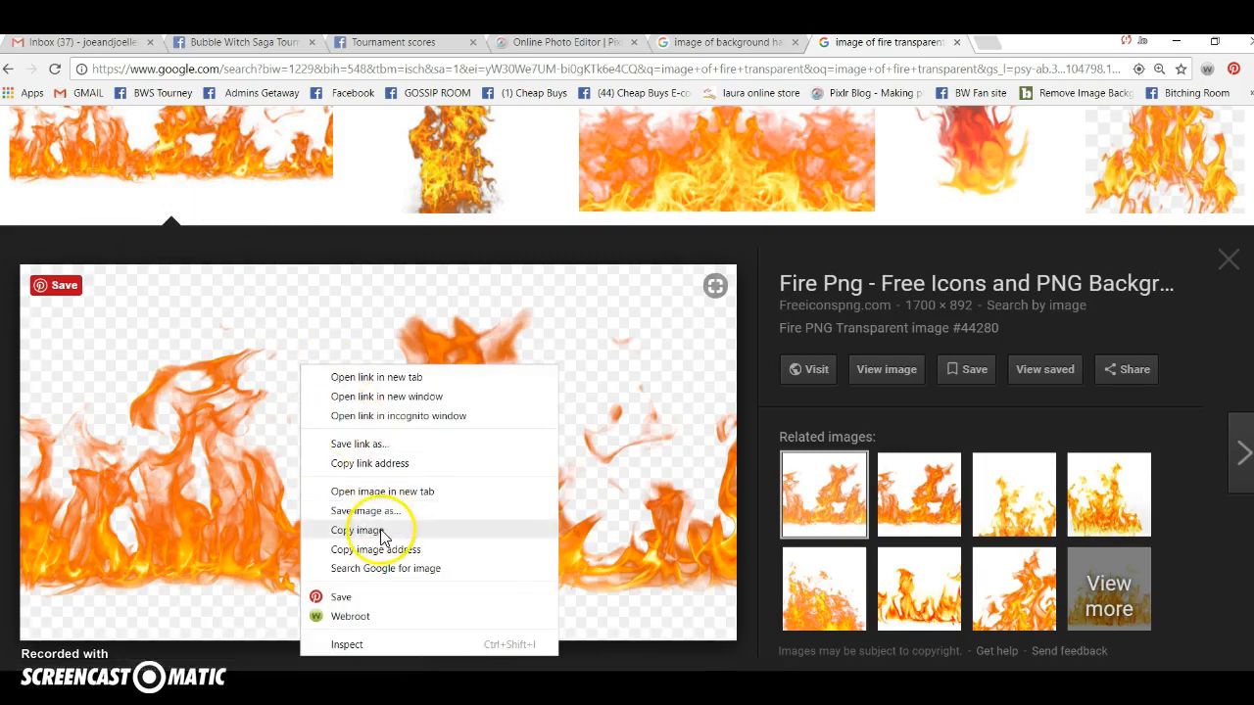
click(375, 510)
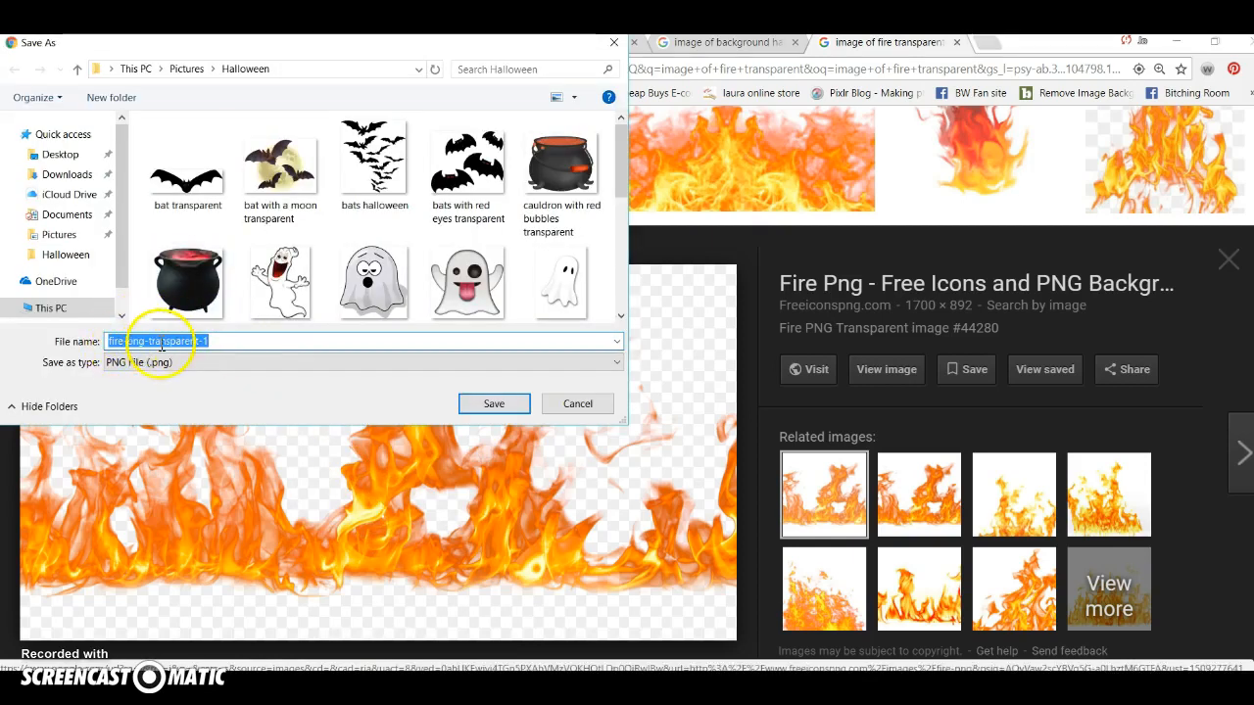
scroll(392, 196, down, 1)
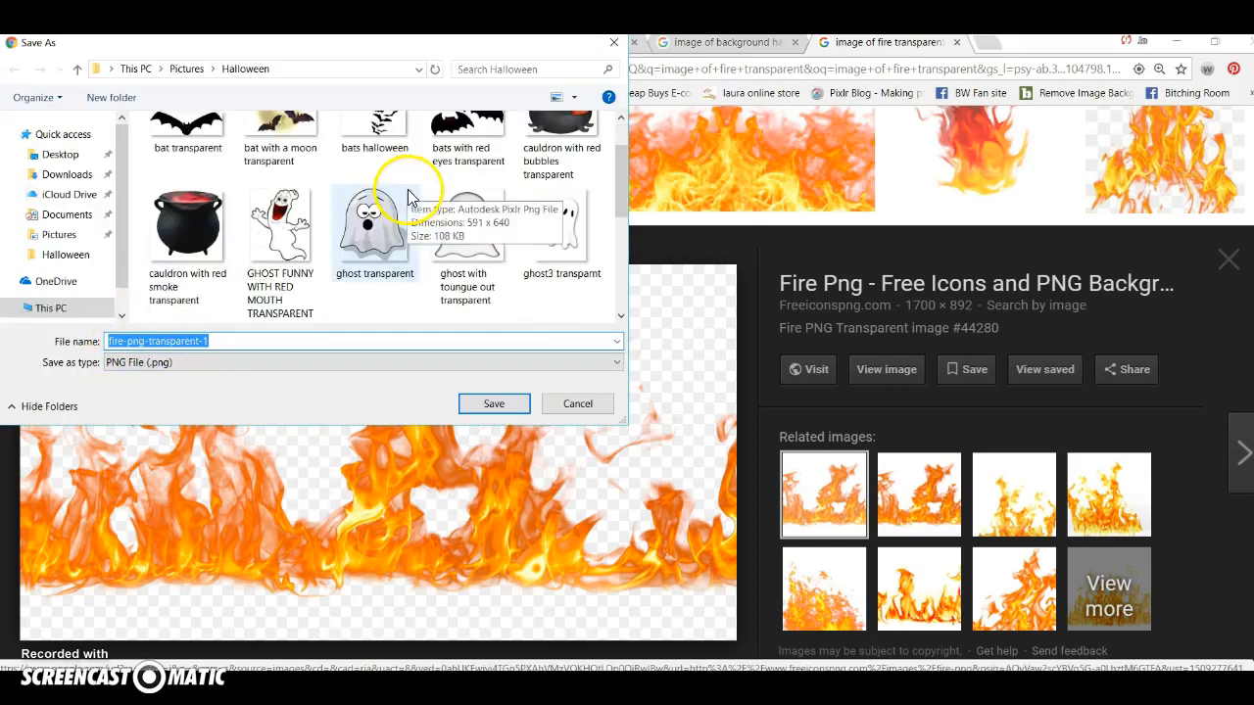
scroll(409, 195, down, 2)
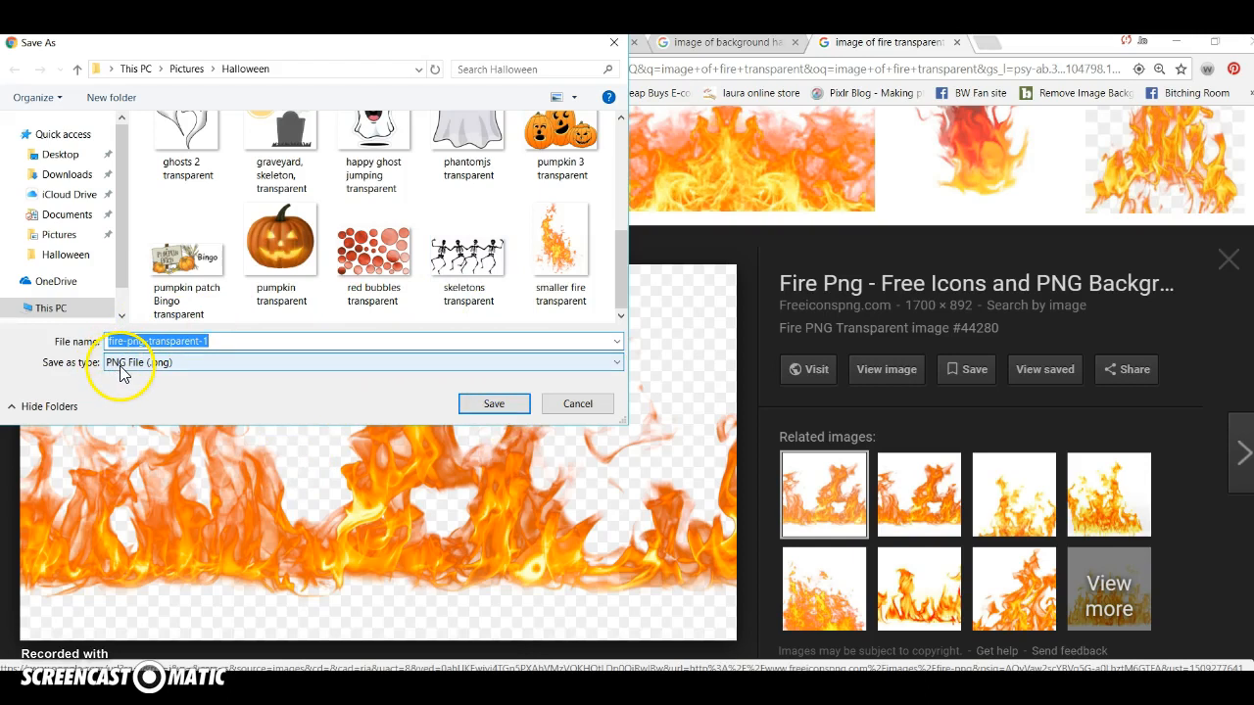
click(73, 256)
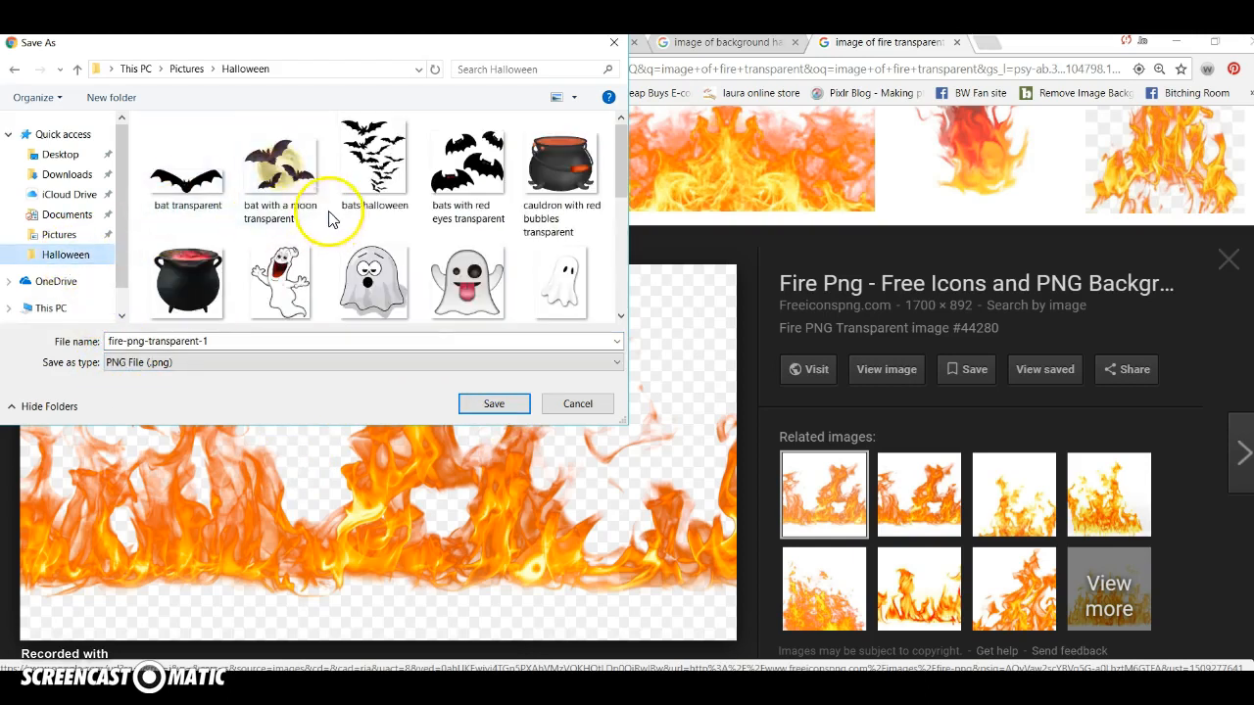
click(61, 235)
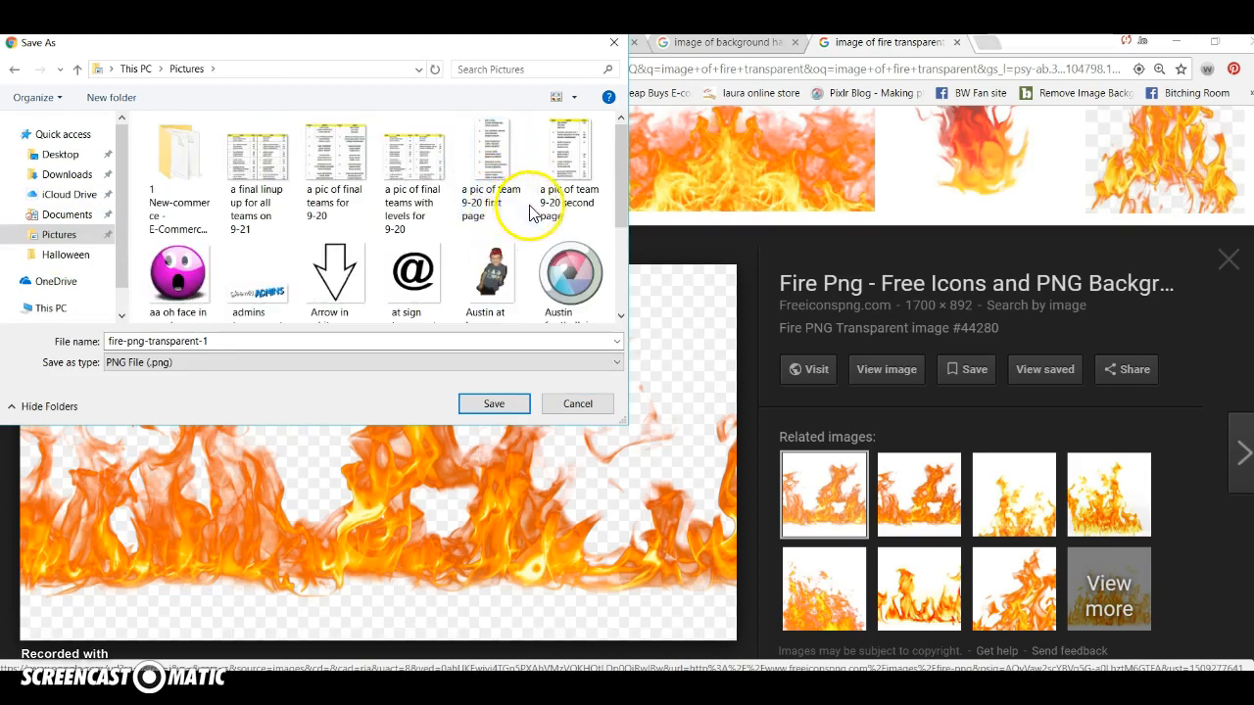
scroll(532, 194, down, 2)
scroll(532, 189, down, 5)
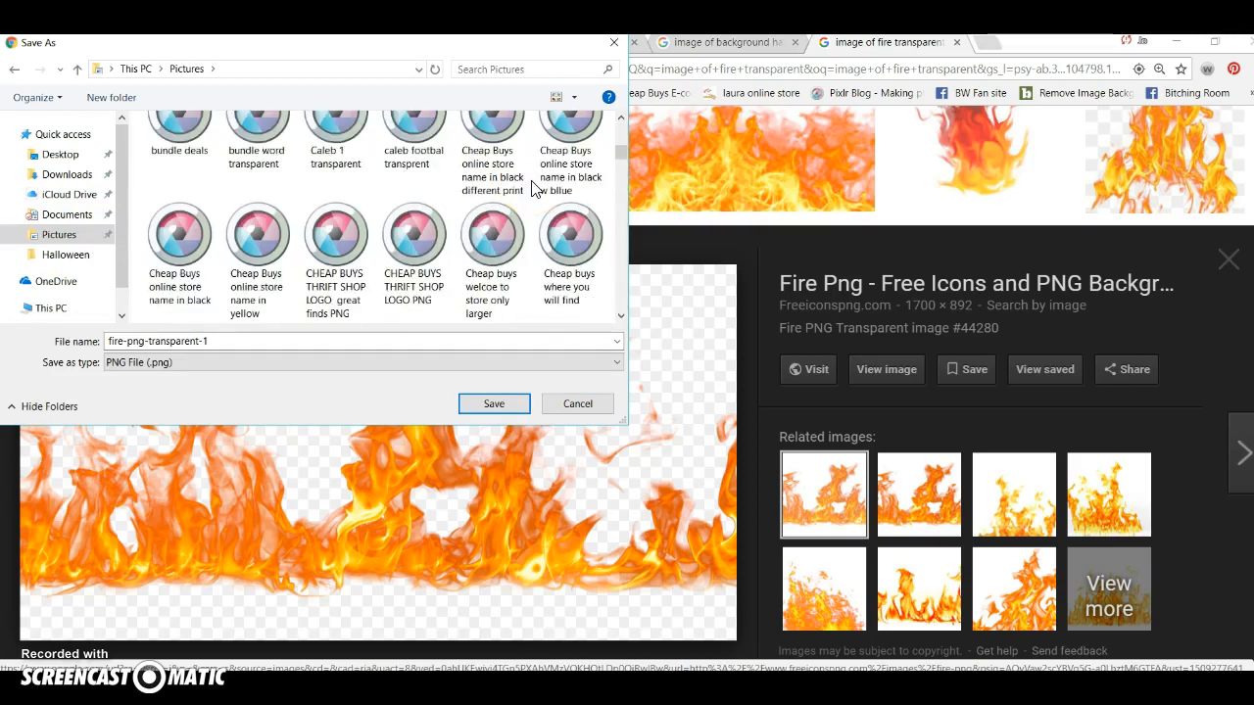
scroll(514, 181, down, 4)
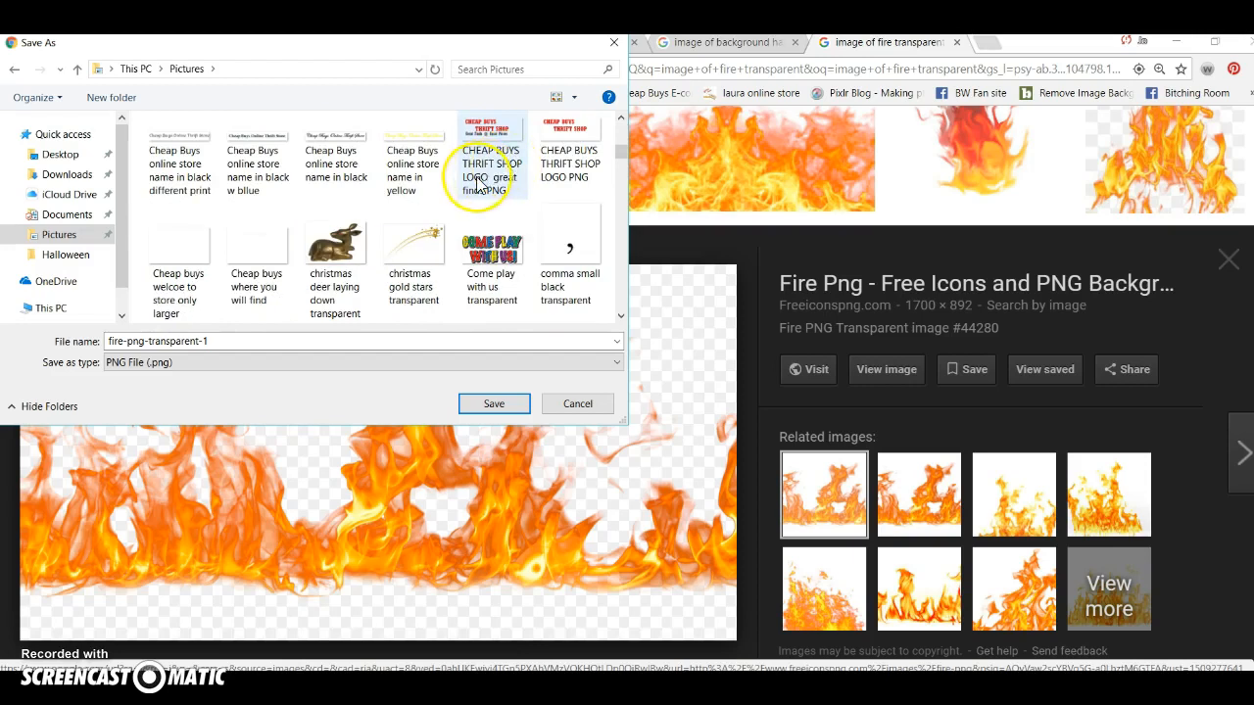
scroll(478, 184, down, 1)
scroll(478, 185, down, 5)
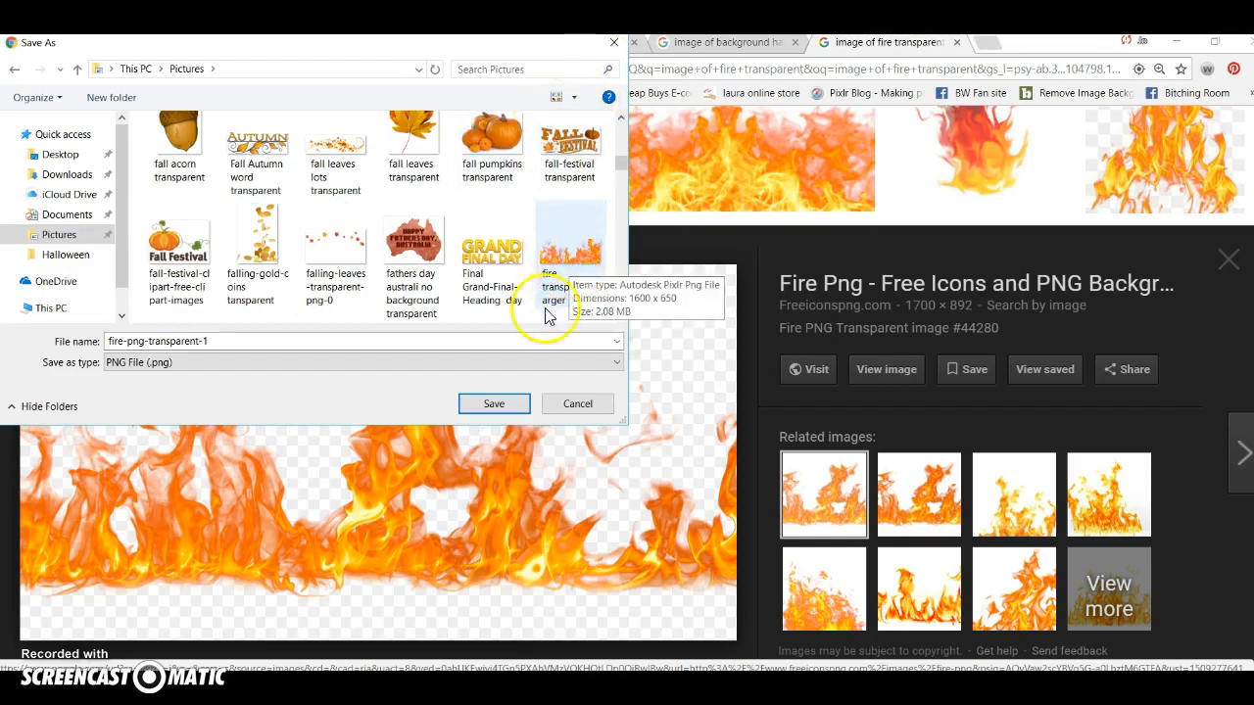
click(614, 46)
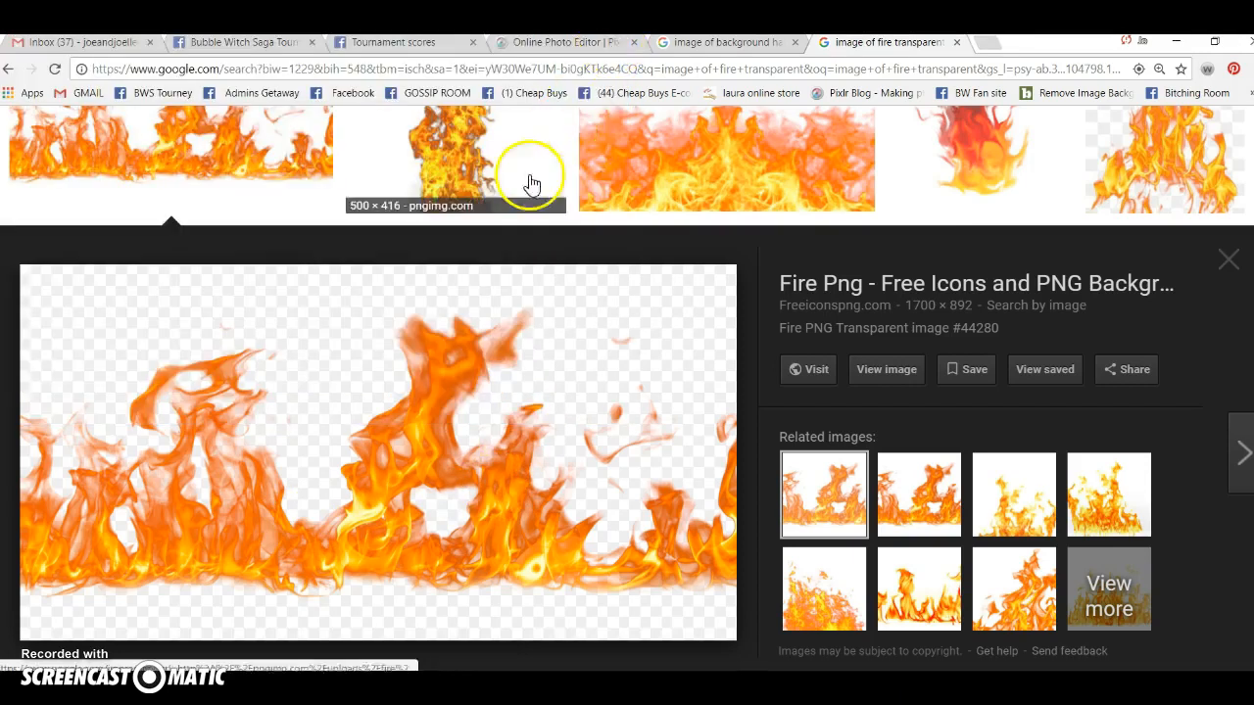
Close the fire search, switch to Pixlr Editor and open "smaller fire transparent" from the Halloween folder as a new layer
click(957, 42)
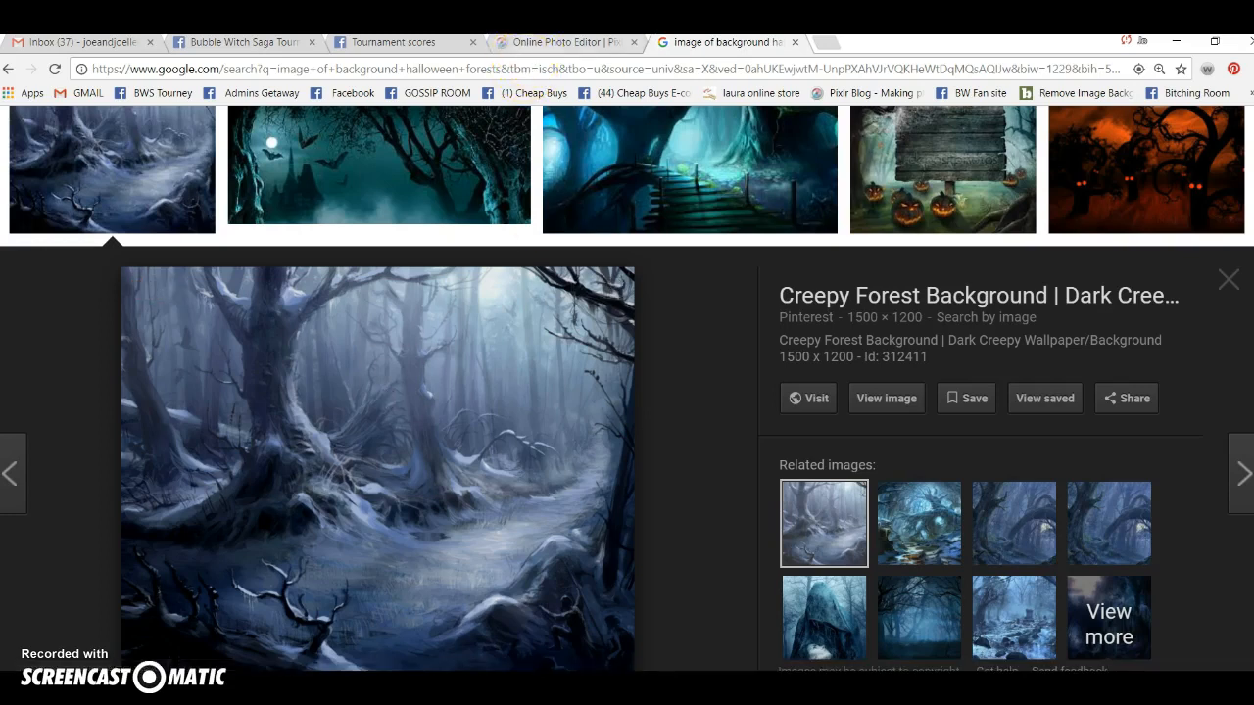
click(568, 44)
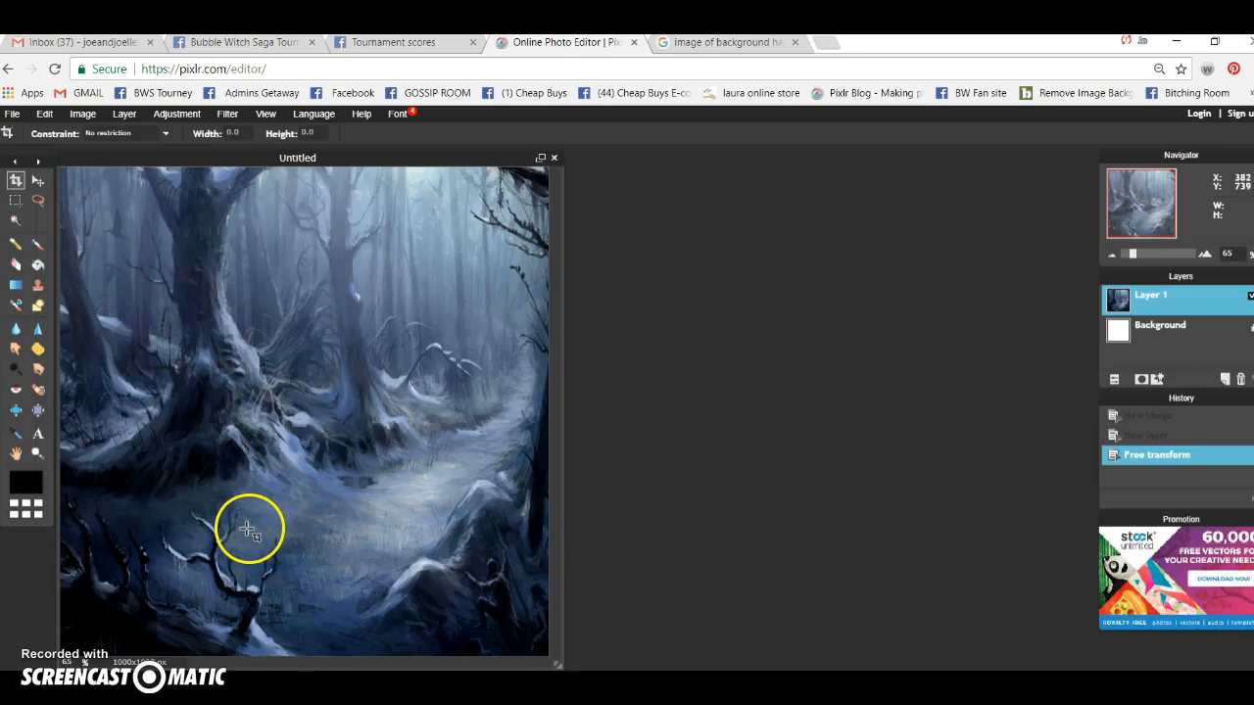
click(125, 114)
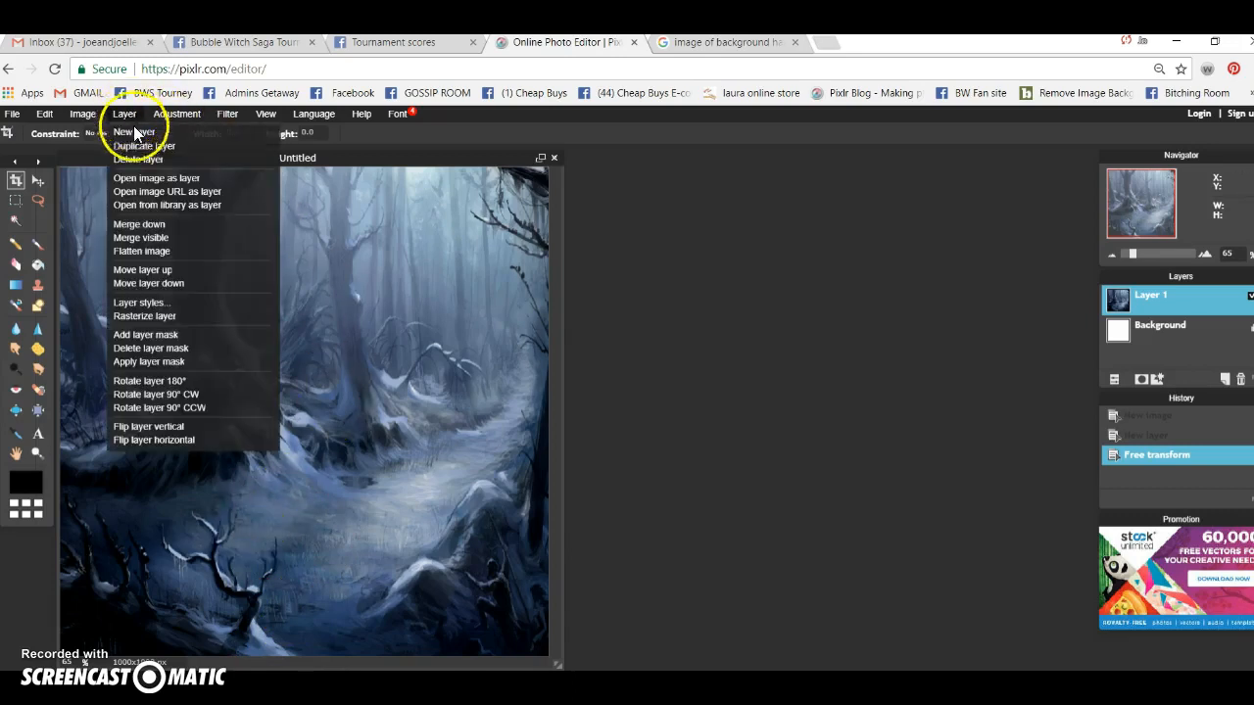
click(181, 182)
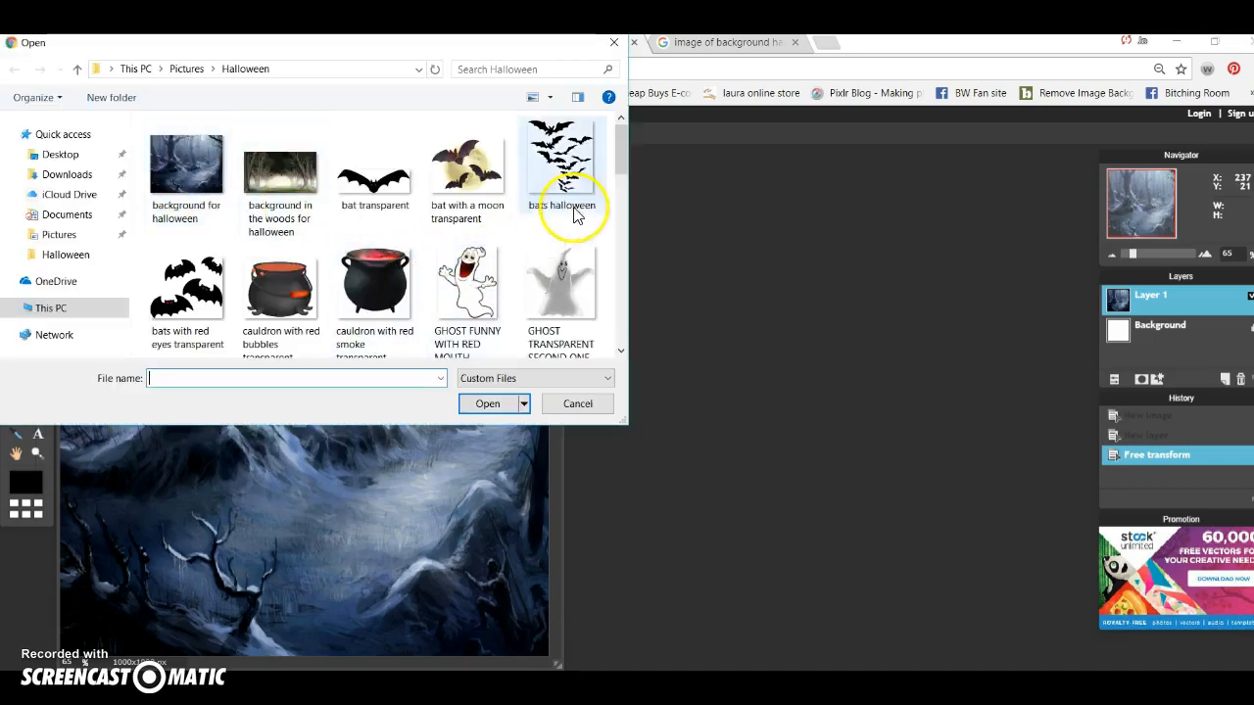
click(89, 257)
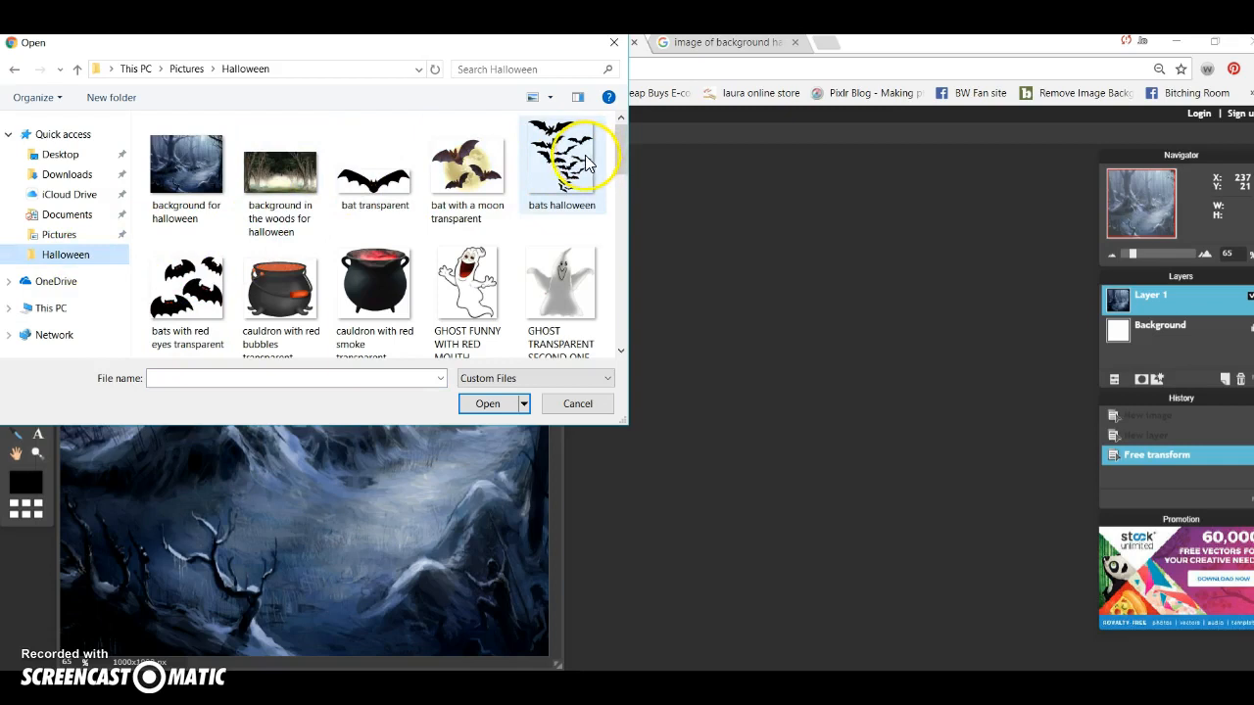
scroll(493, 224, down, 8)
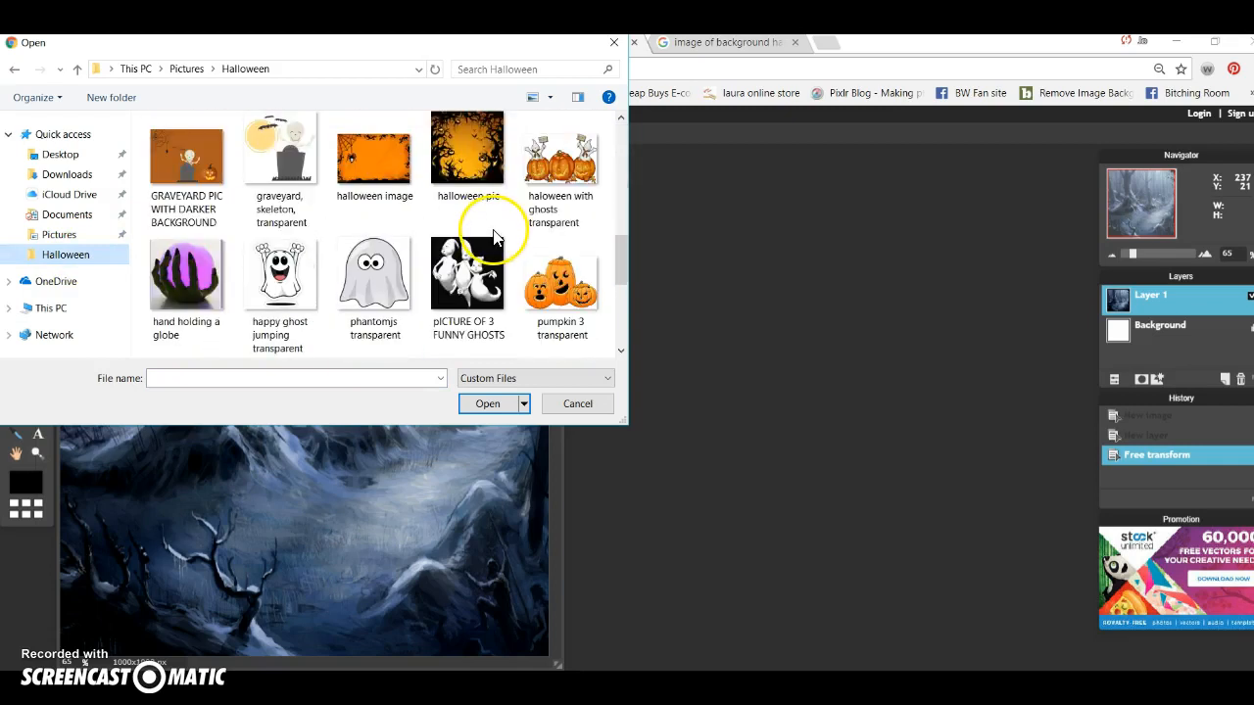
scroll(495, 238, down, 5)
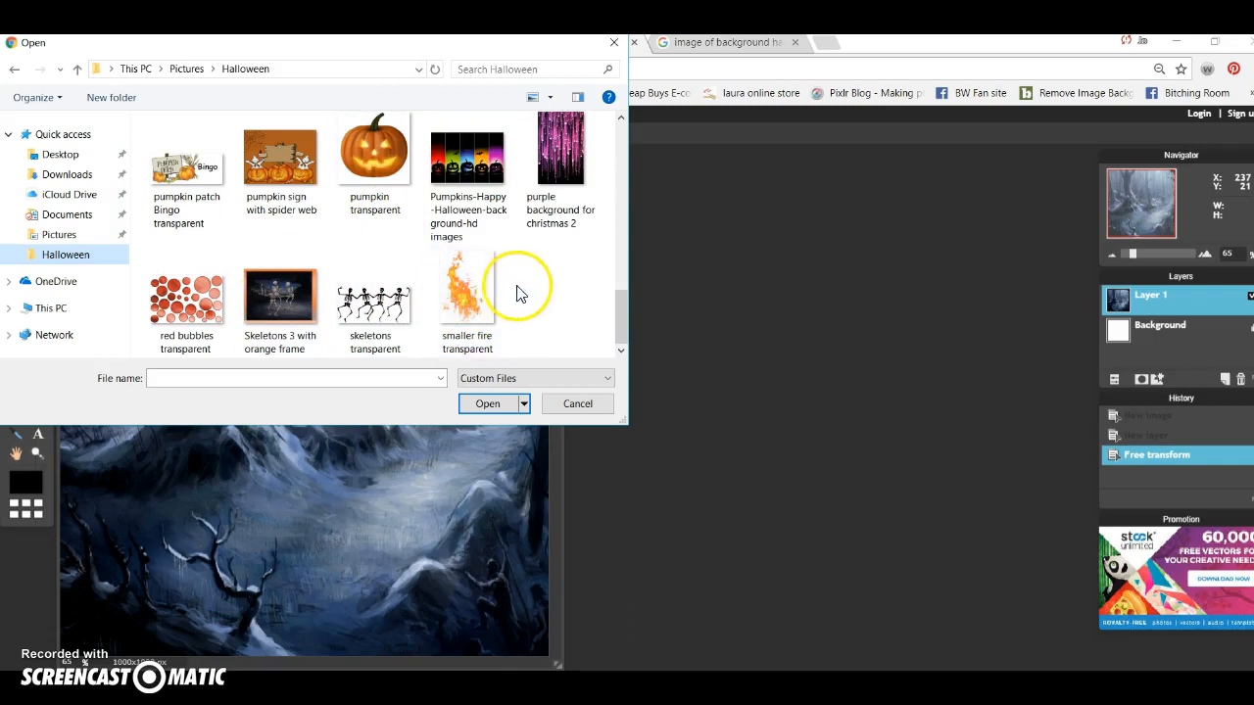
click(460, 298)
click(489, 404)
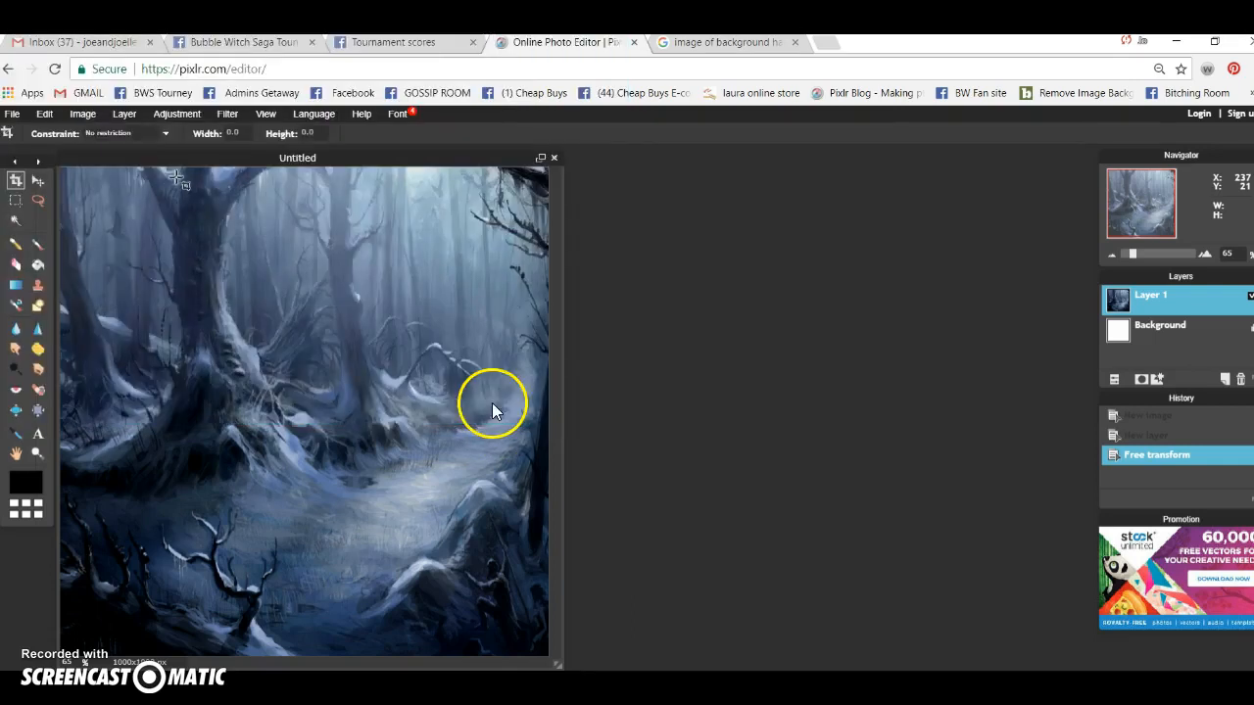
Use Free Transform to shrink and flatten the fire layer, move it to the forest's lower-left edge, and apply the changes
click(44, 114)
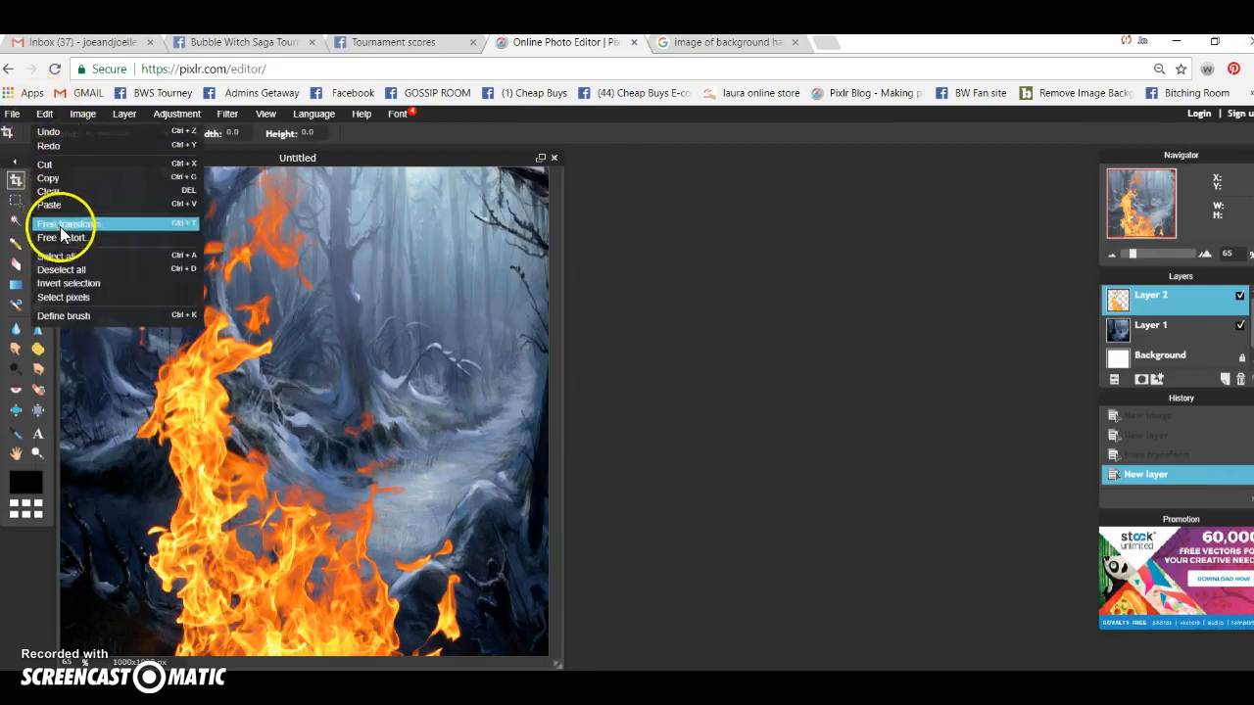
click(29, 117)
click(44, 115)
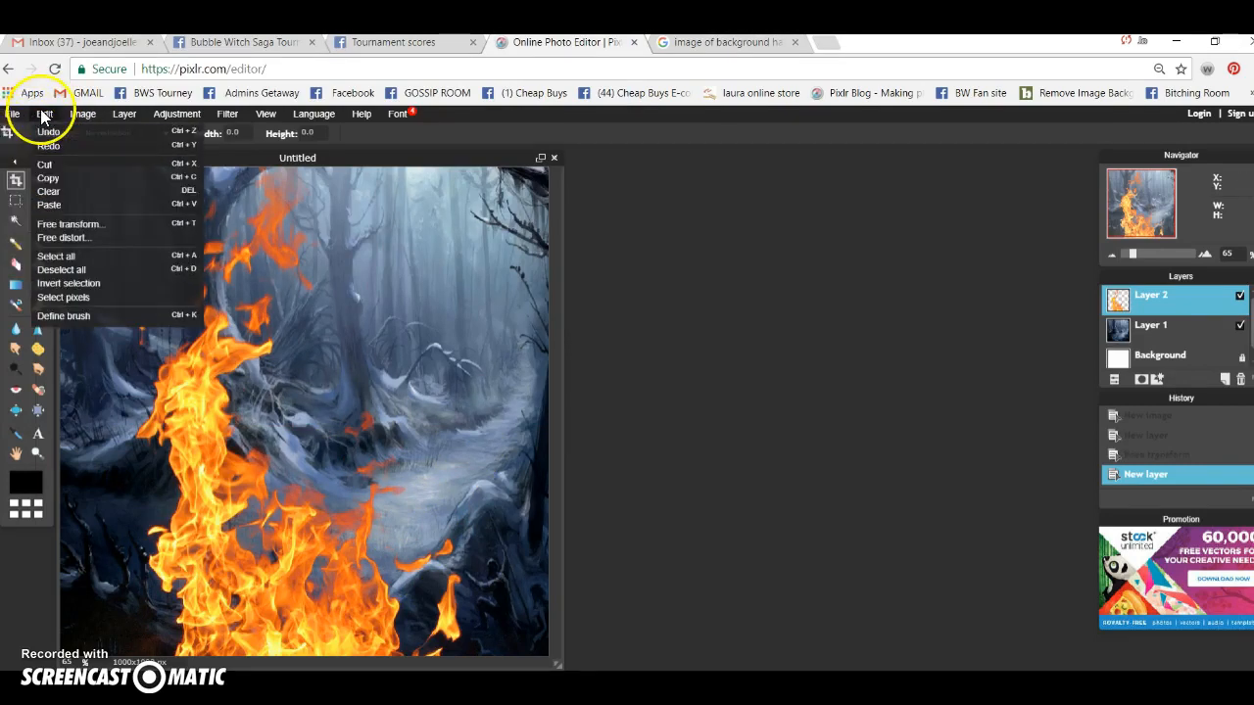
click(86, 227)
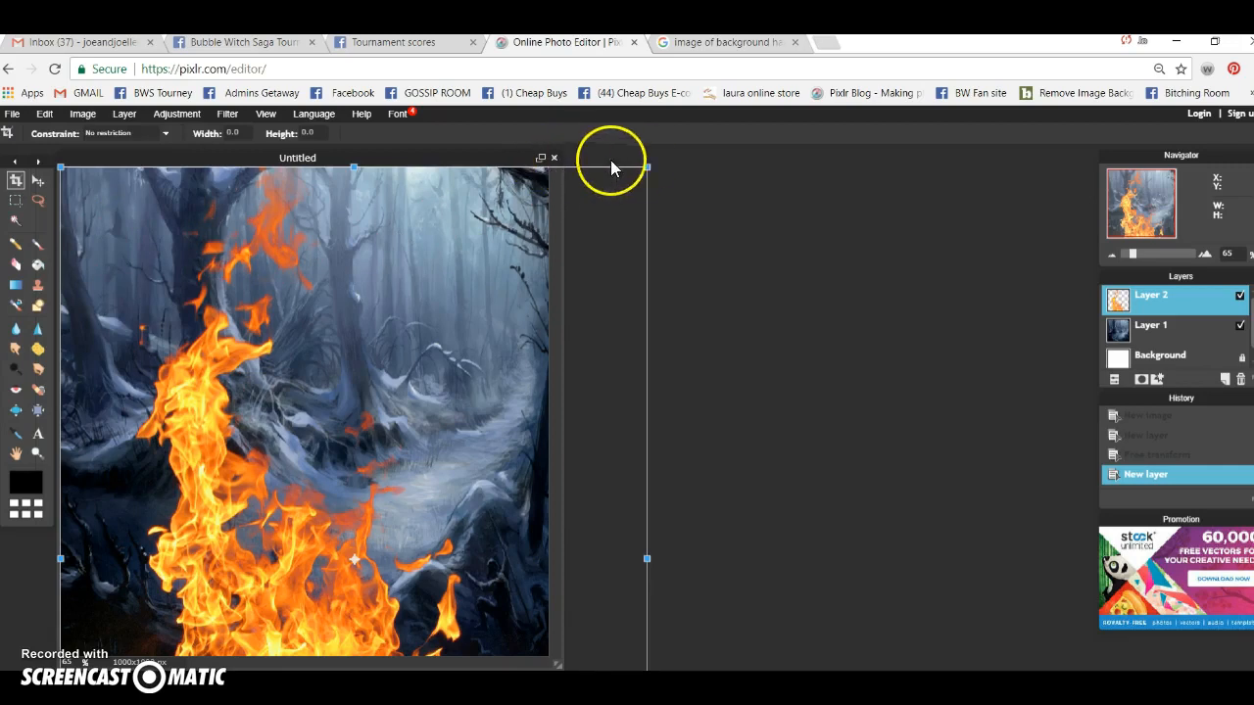
drag(647, 166, 608, 451)
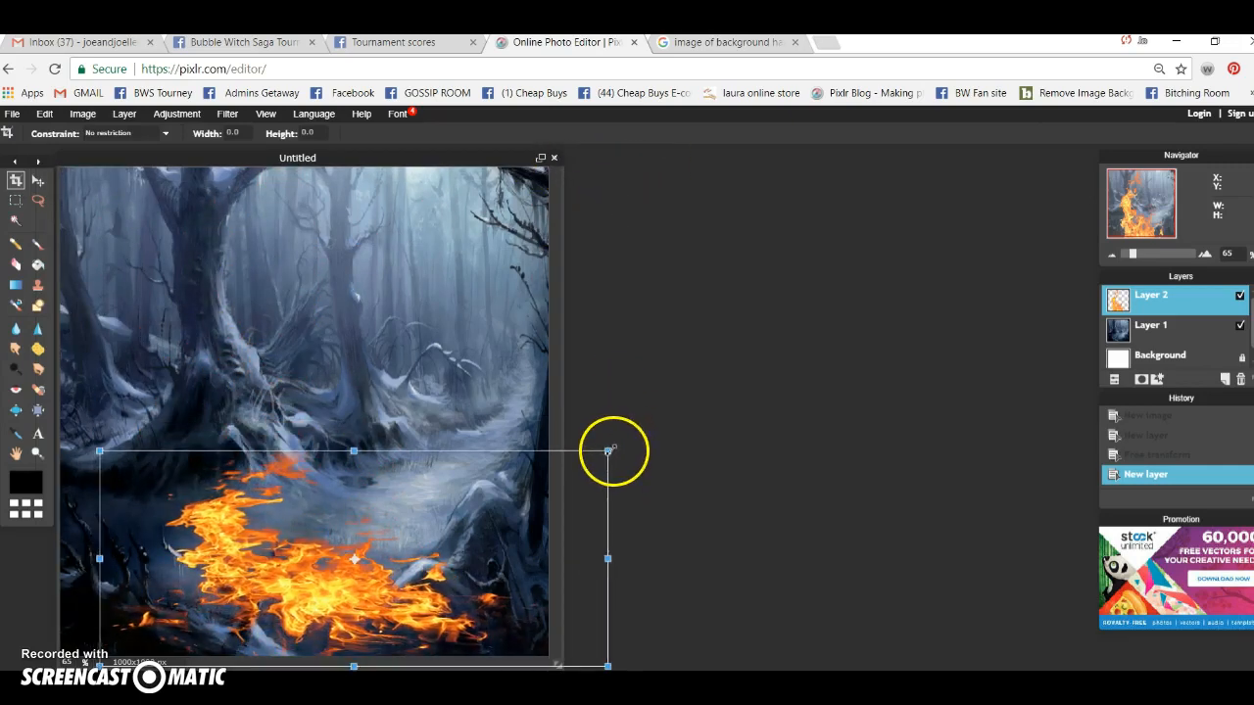
drag(532, 512, 481, 583)
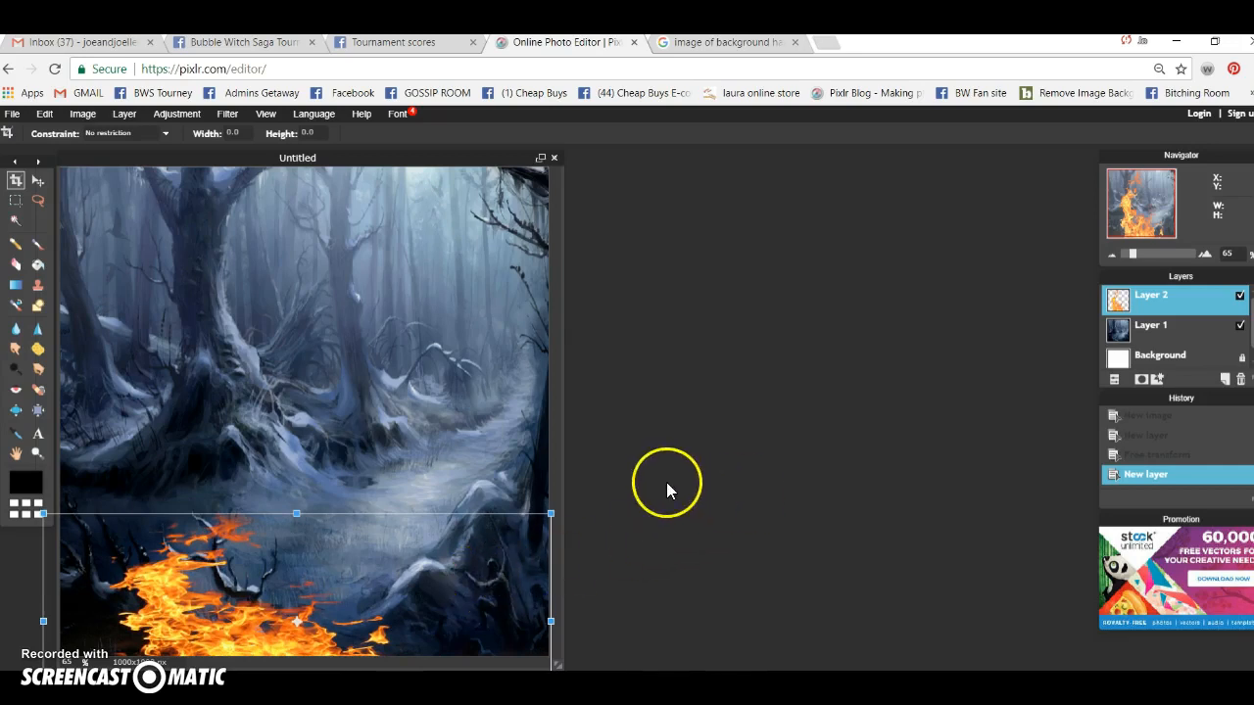
click(718, 379)
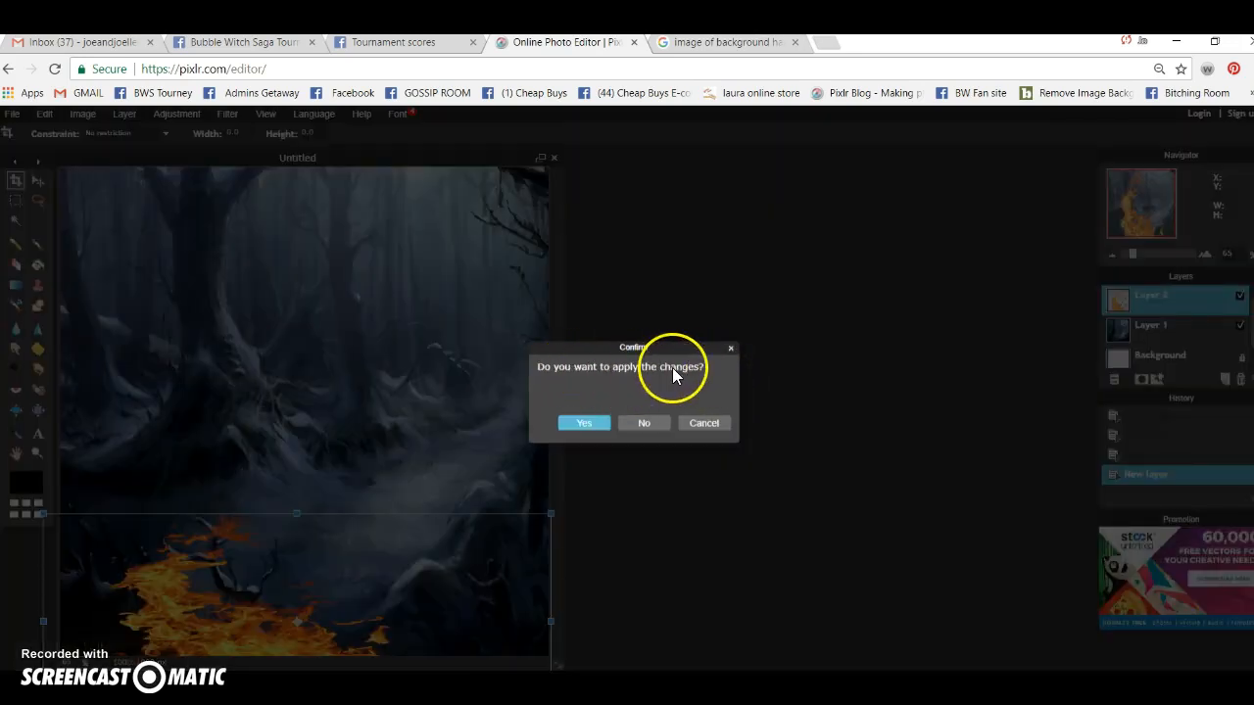
click(583, 423)
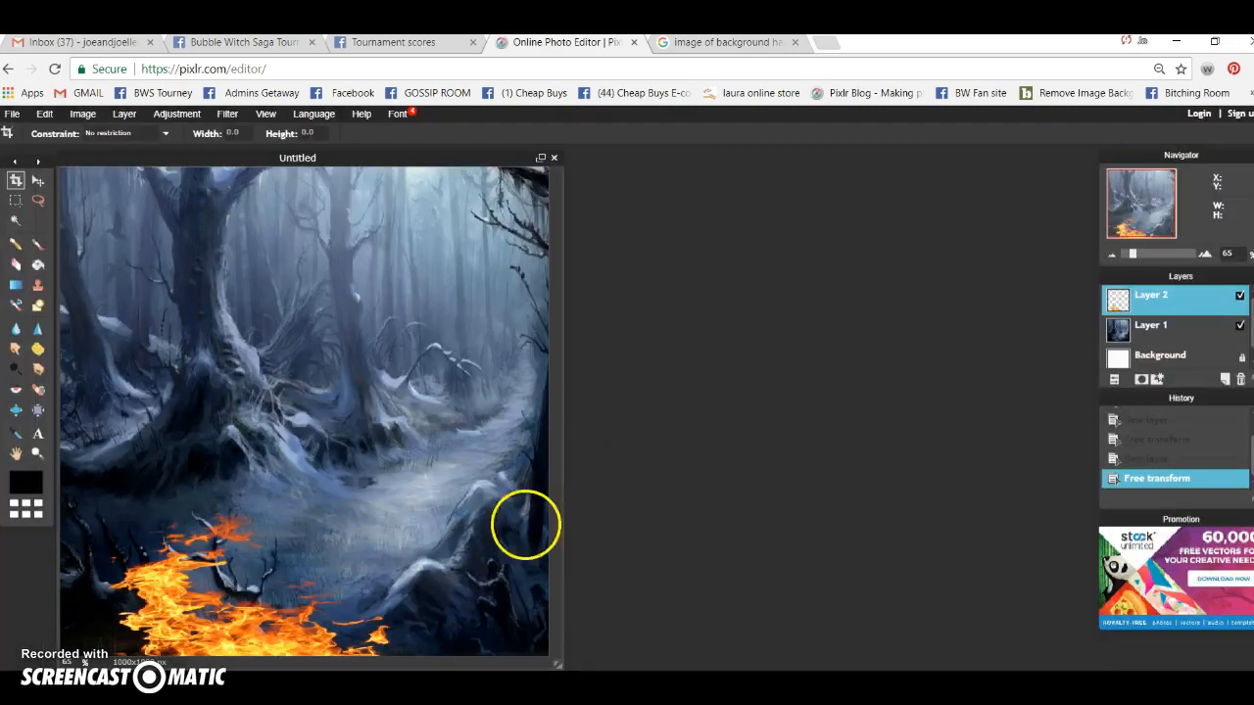
Open "fire for cauldron transparent" from the Quick access recent files as a new layer
click(123, 115)
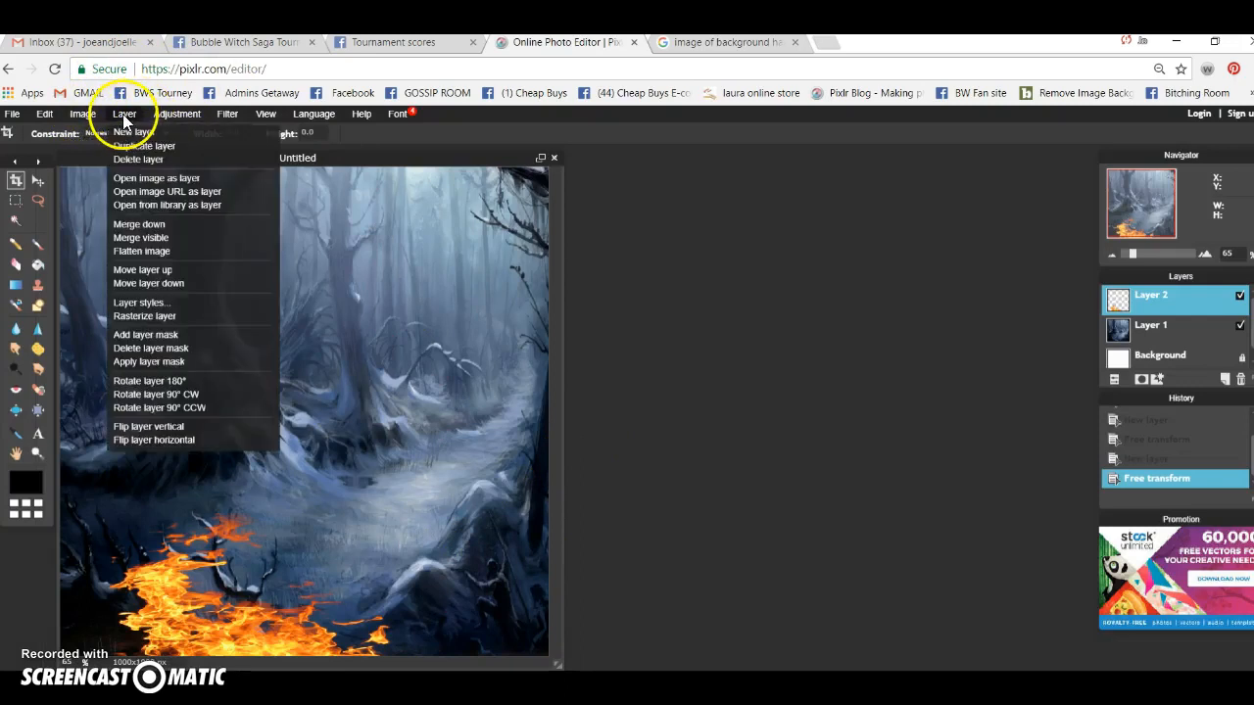
click(154, 182)
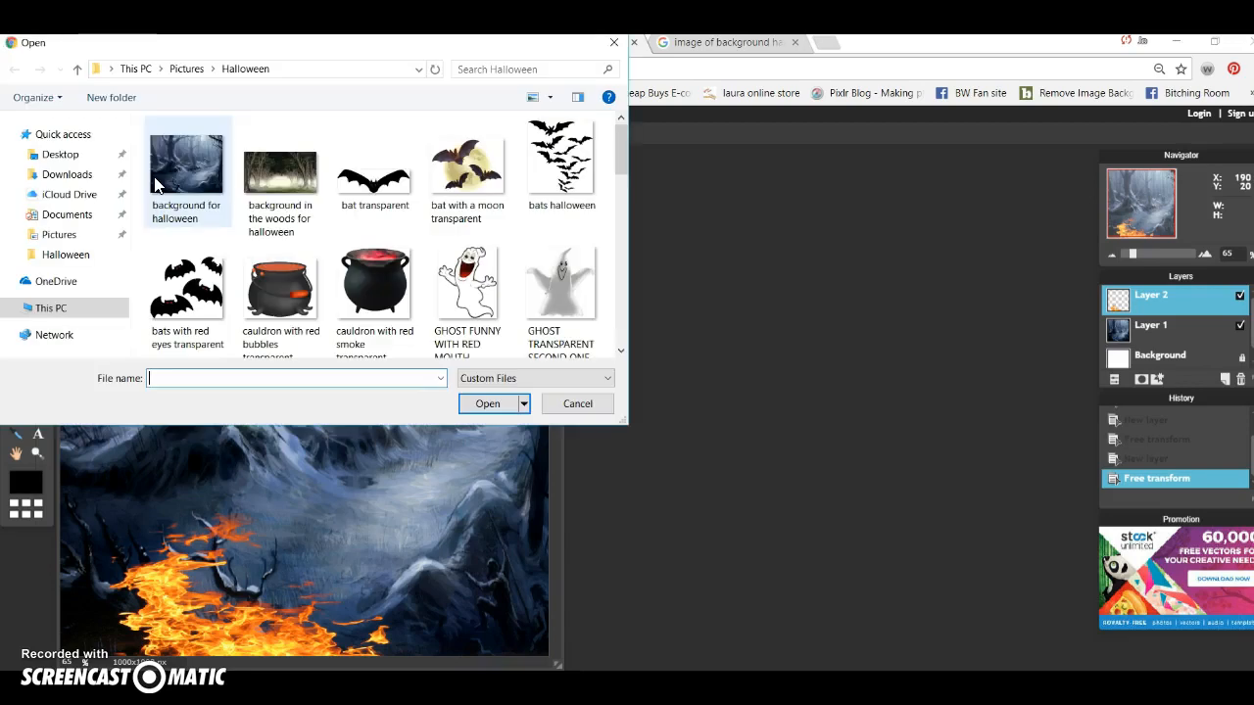
click(65, 134)
scroll(358, 202, down, 1)
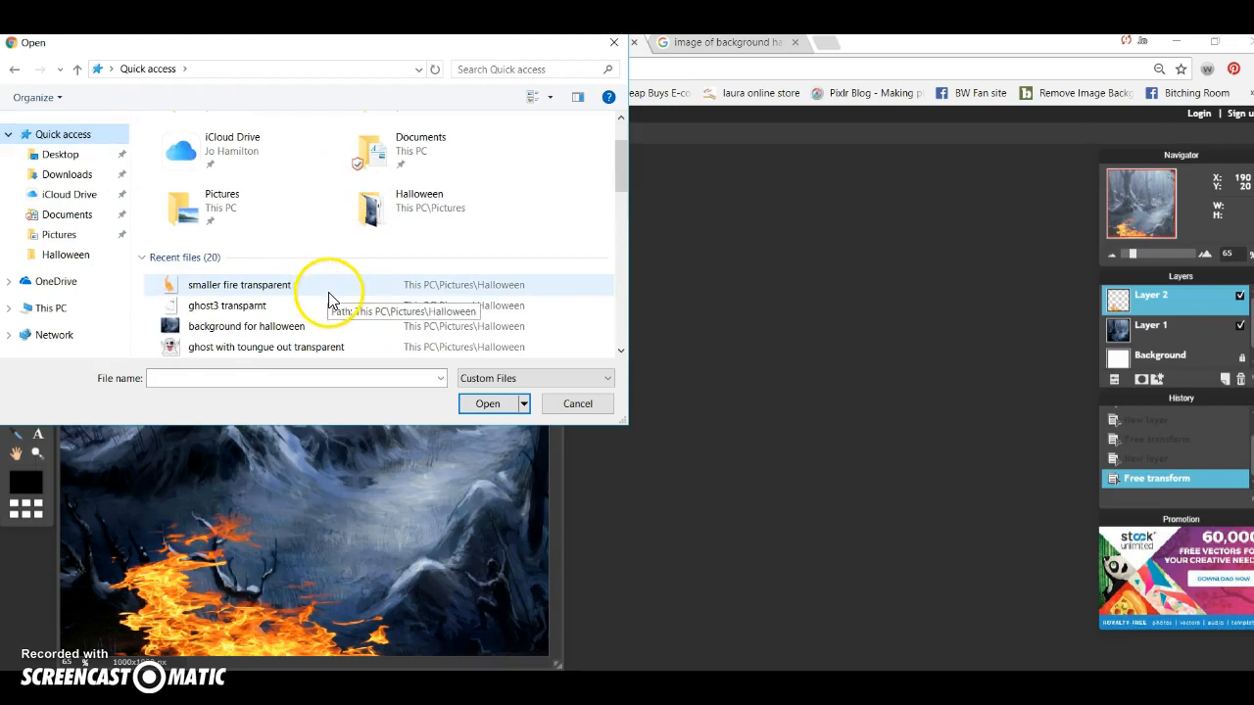
scroll(323, 294, down, 1)
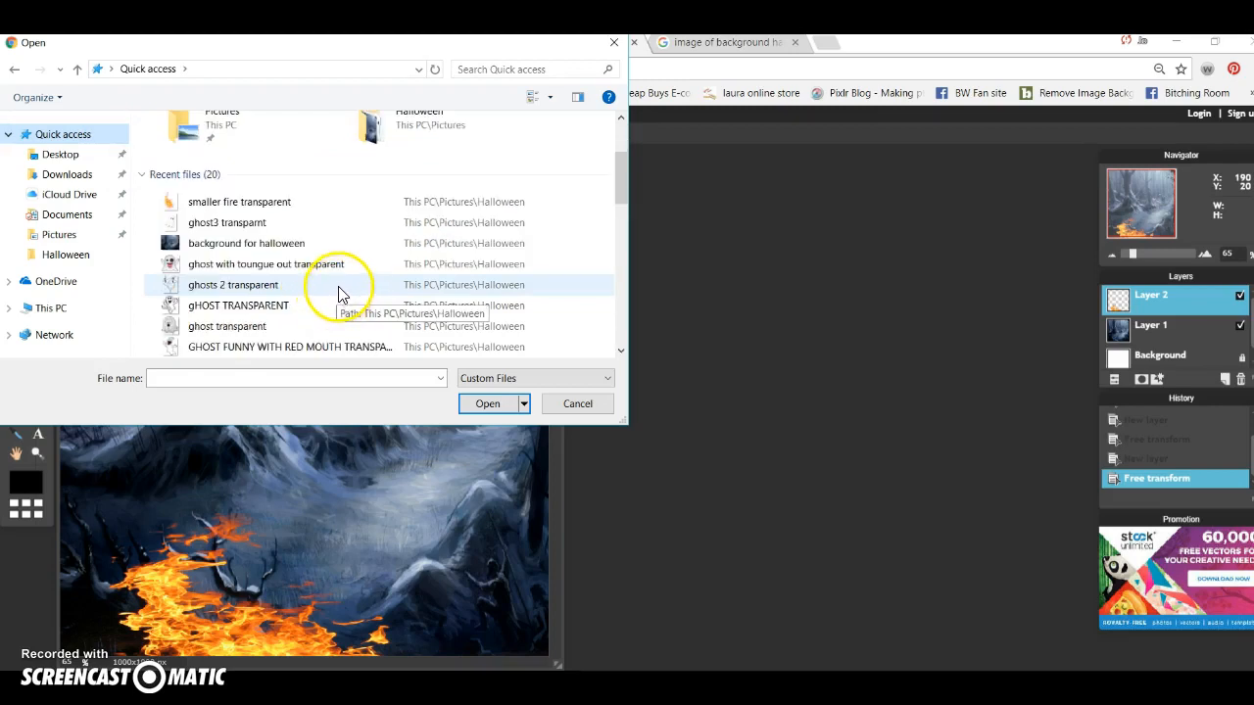
scroll(363, 264, down, 1)
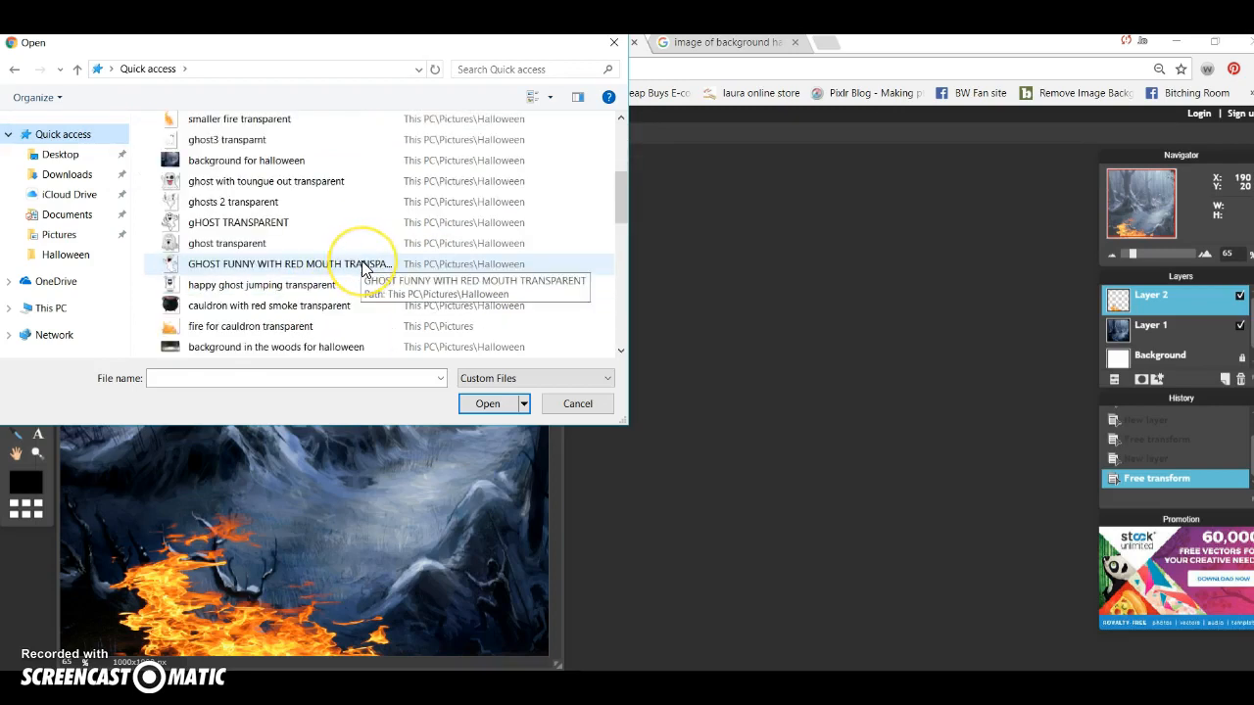
scroll(362, 268, down, 1)
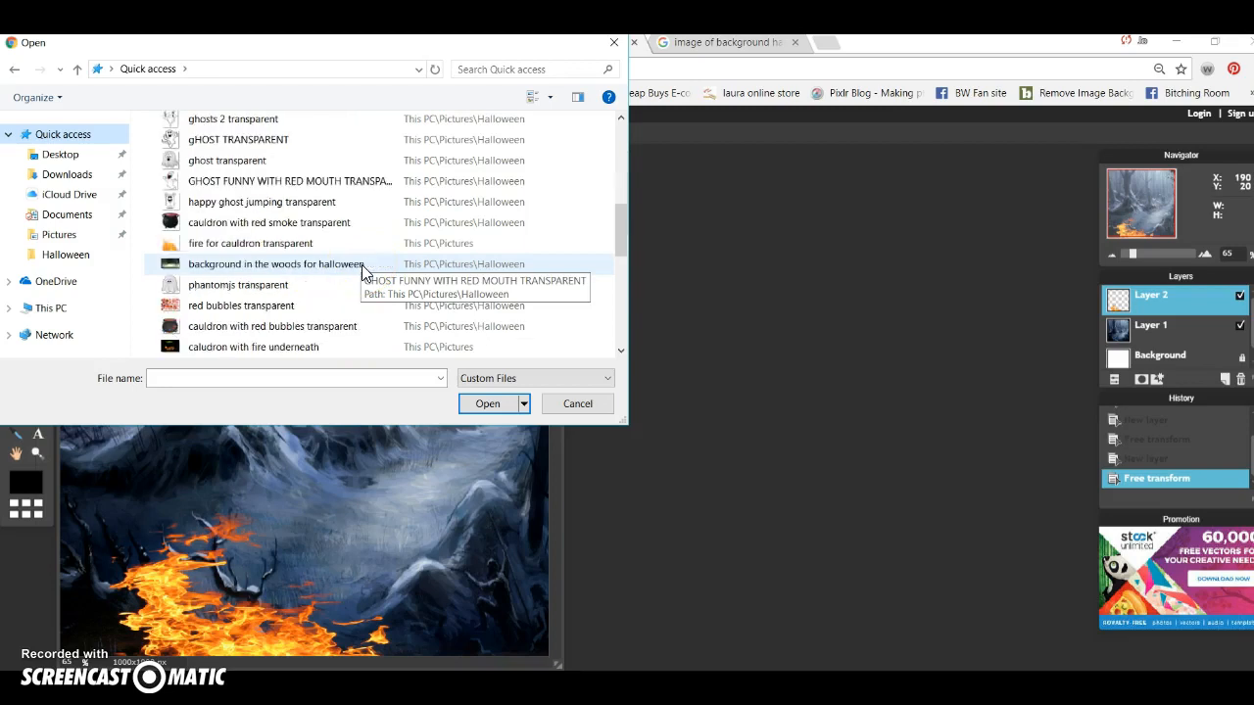
click(279, 244)
click(494, 406)
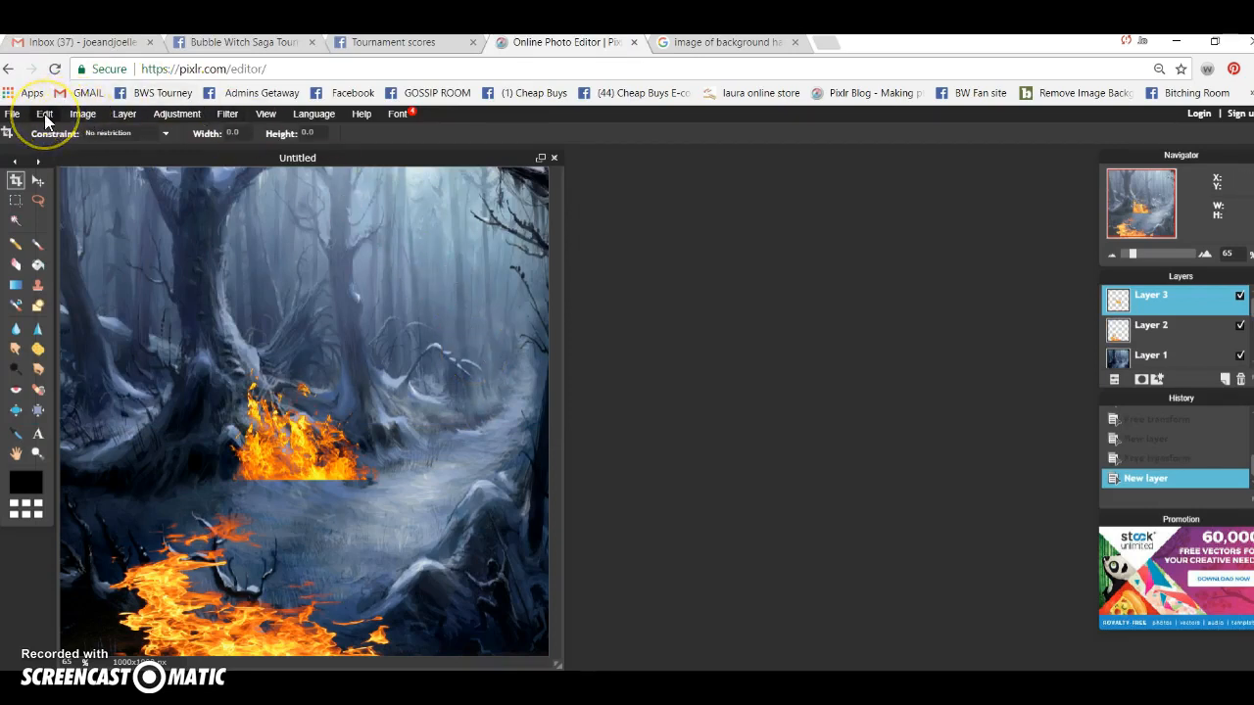
Try moving the cauldron fire to the picture's lower-right area and tilting it sideways with Free Transform, and apply the changes
click(45, 116)
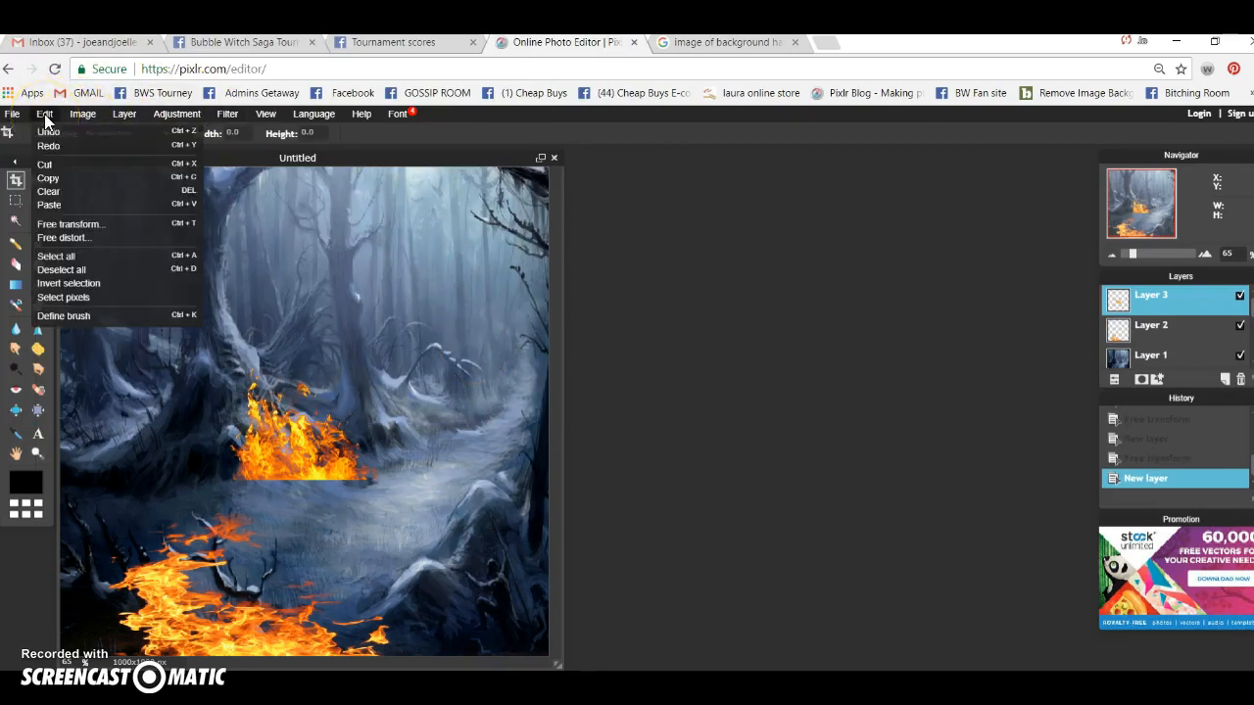
click(82, 226)
drag(310, 405, 440, 581)
drag(499, 554, 366, 451)
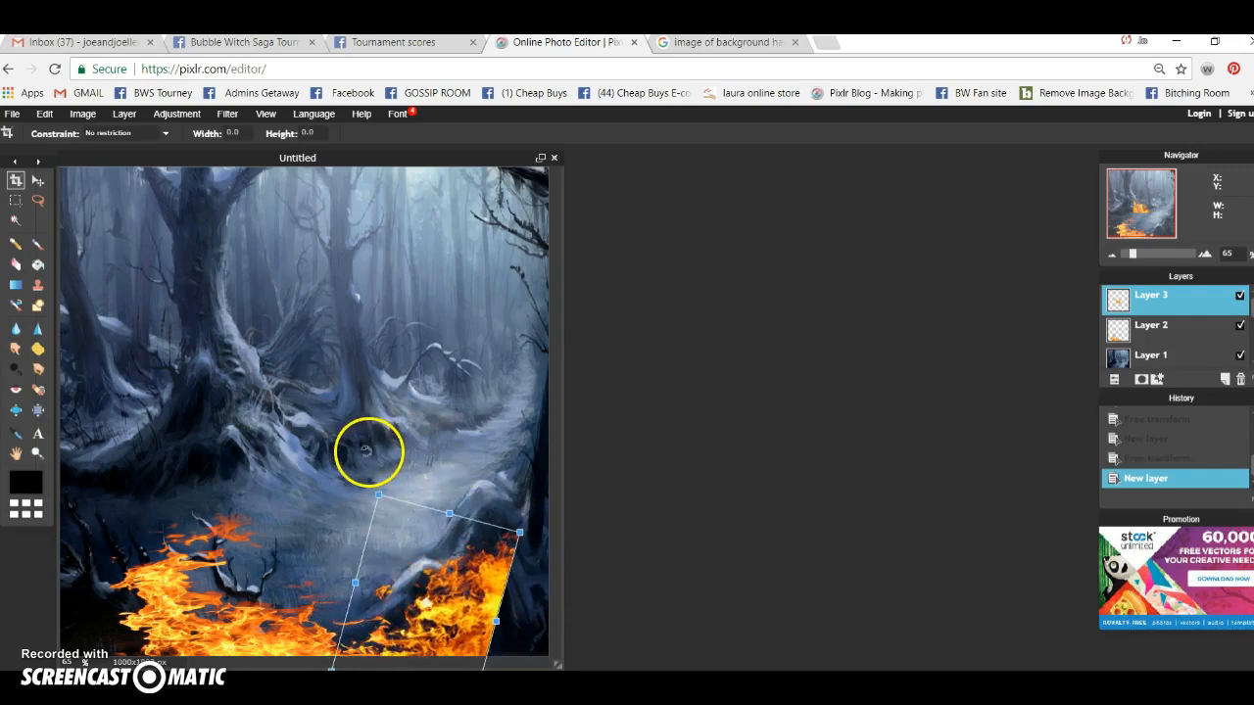
mouse_move(403, 544)
mouse_down()
mouse_move(409, 531)
mouse_move(388, 523)
mouse_move(399, 530)
mouse_up()
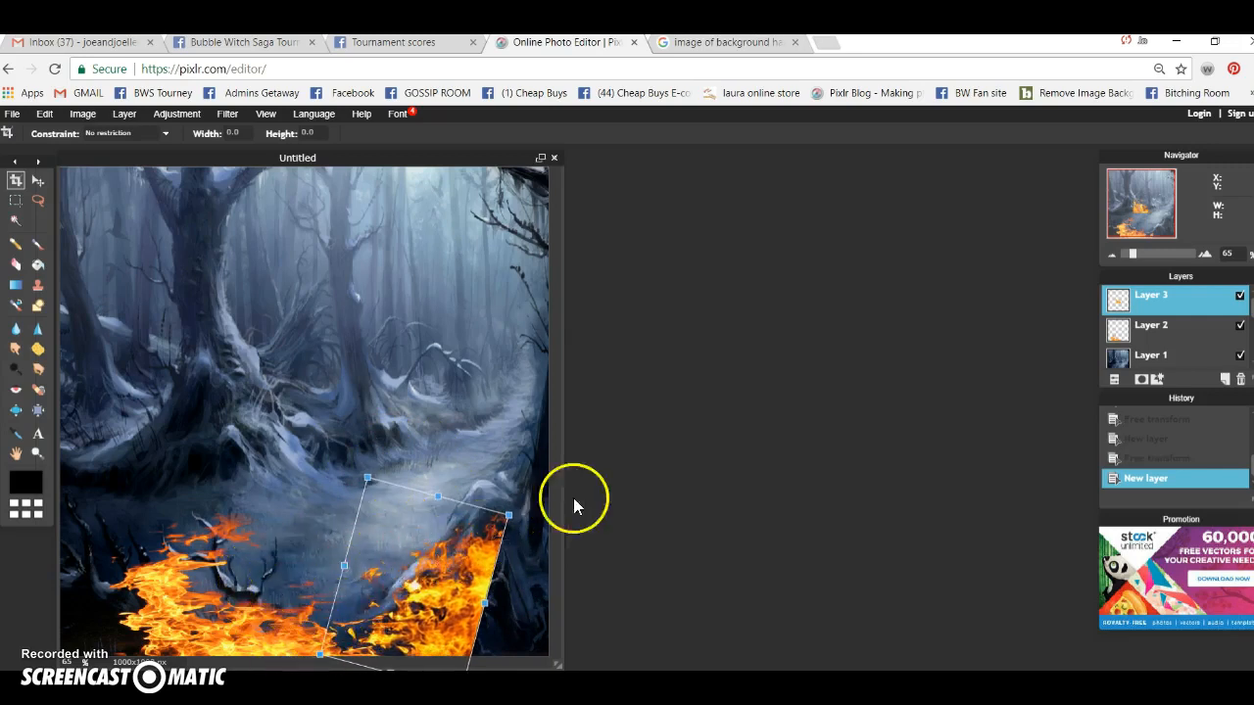
click(485, 460)
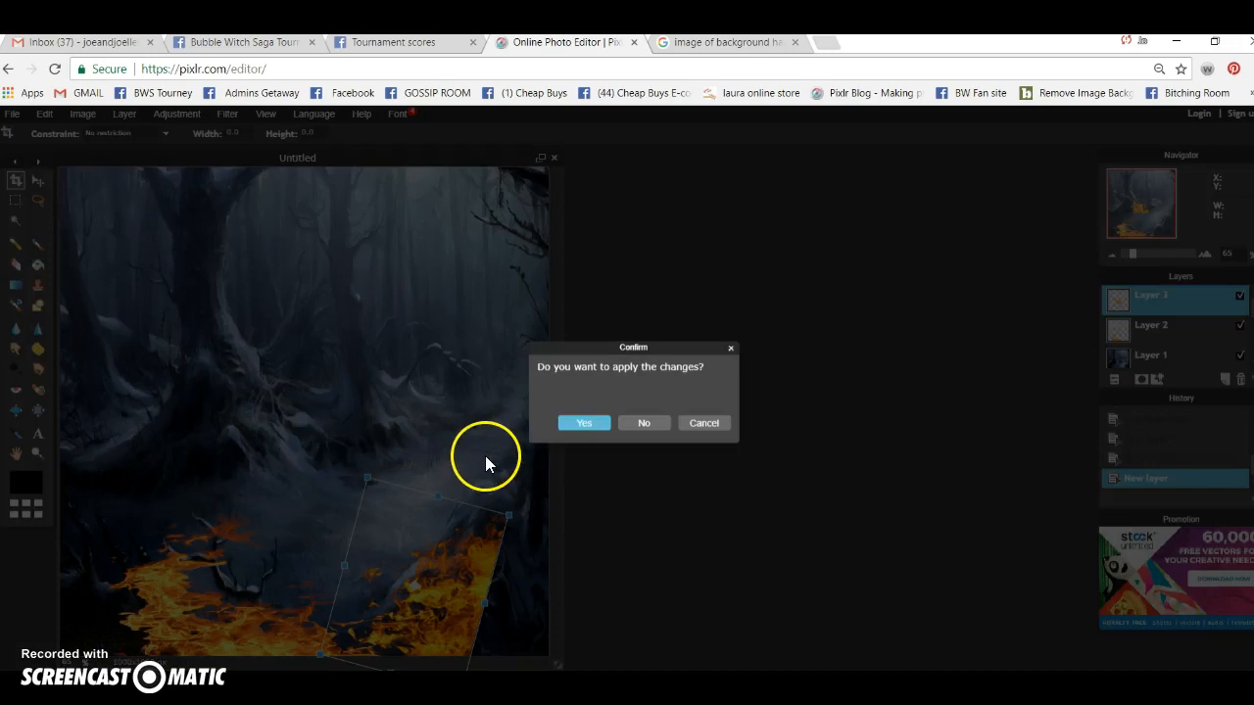
click(579, 421)
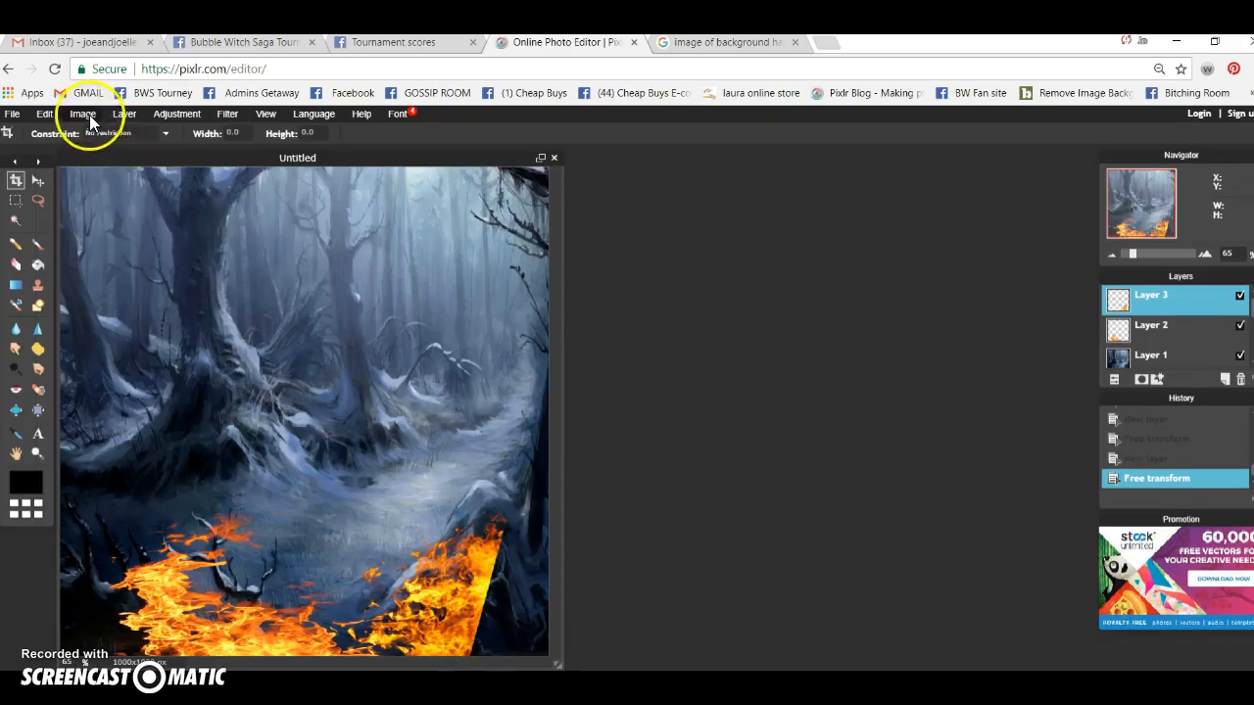
Try rotating the cauldron fire closer to upright with Free Transform, and apply the changes
click(44, 116)
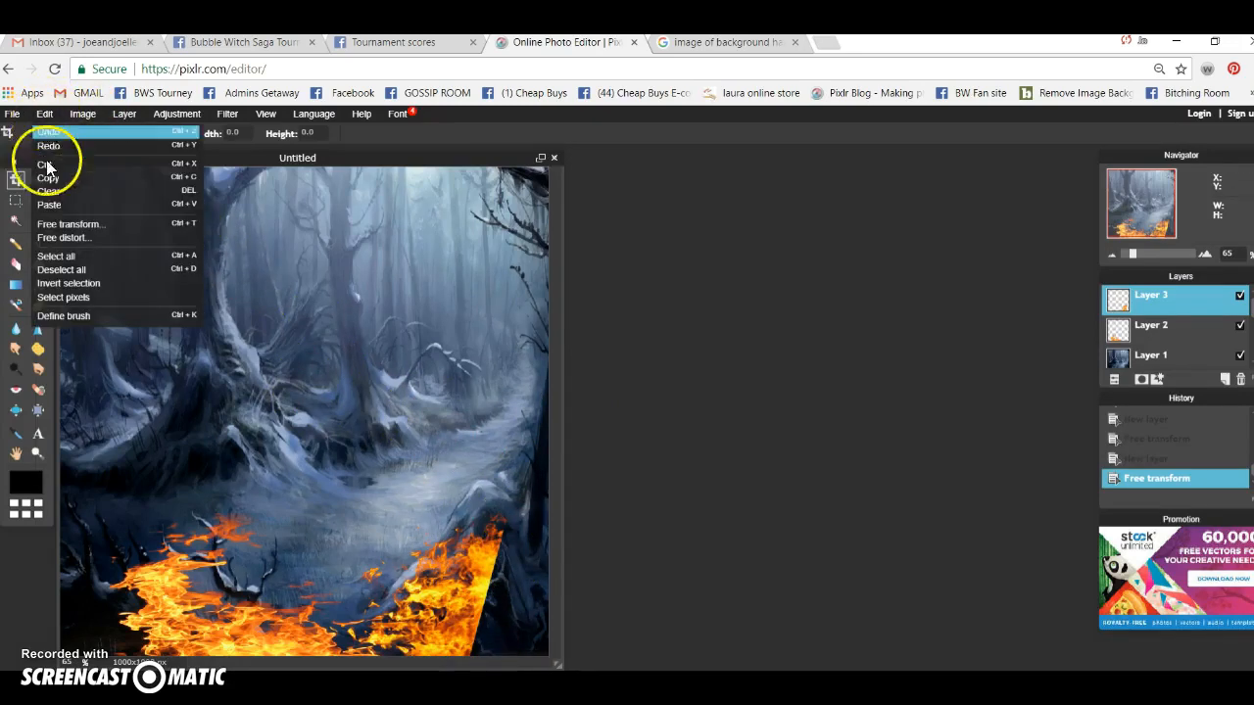
click(61, 226)
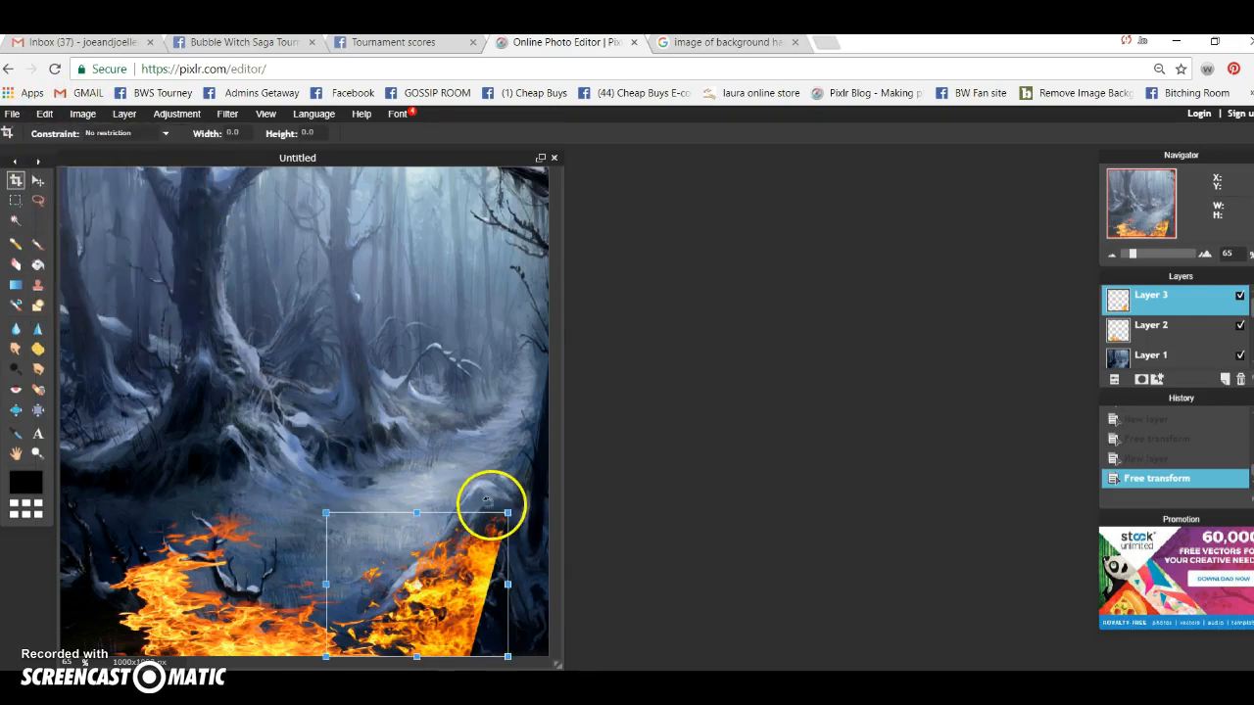
drag(490, 510, 521, 703)
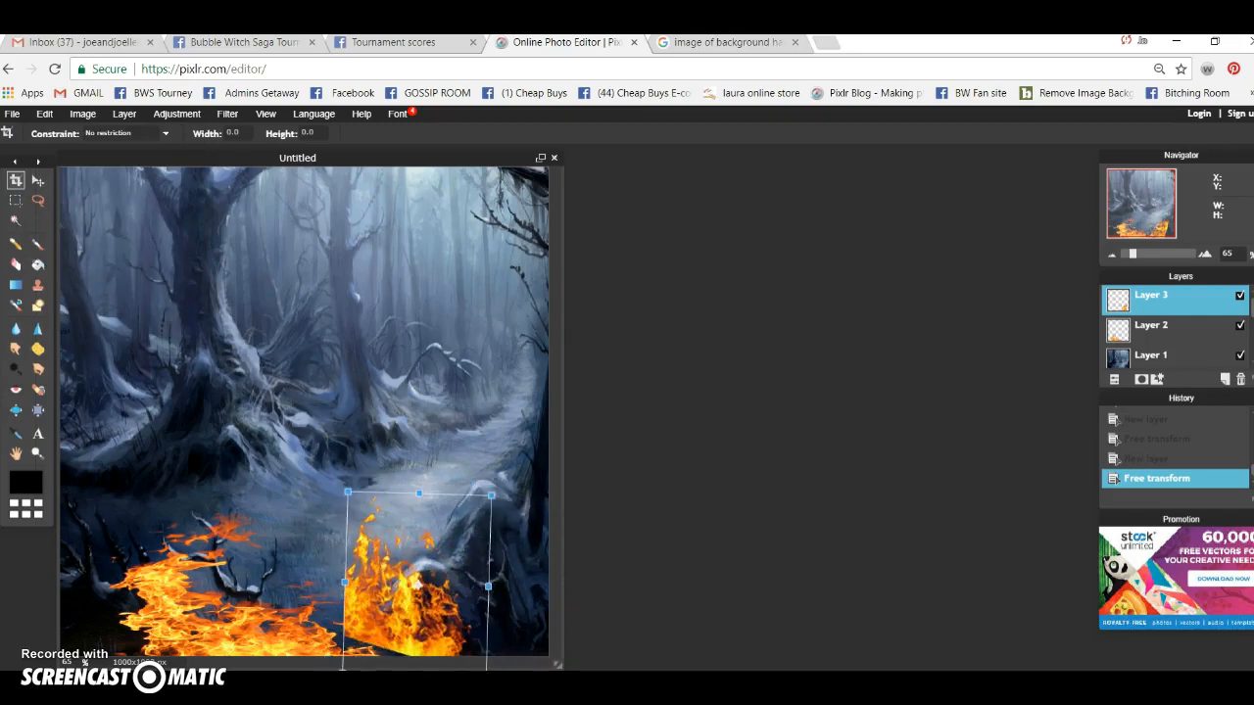
click(506, 431)
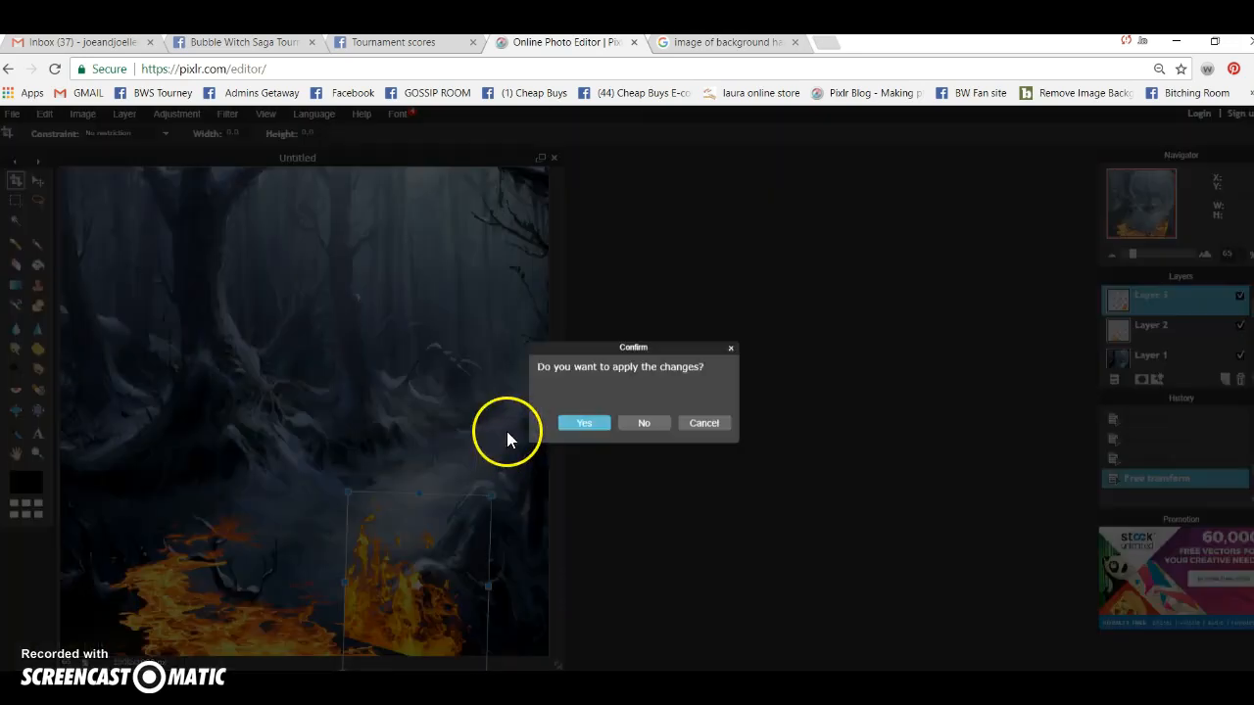
click(568, 423)
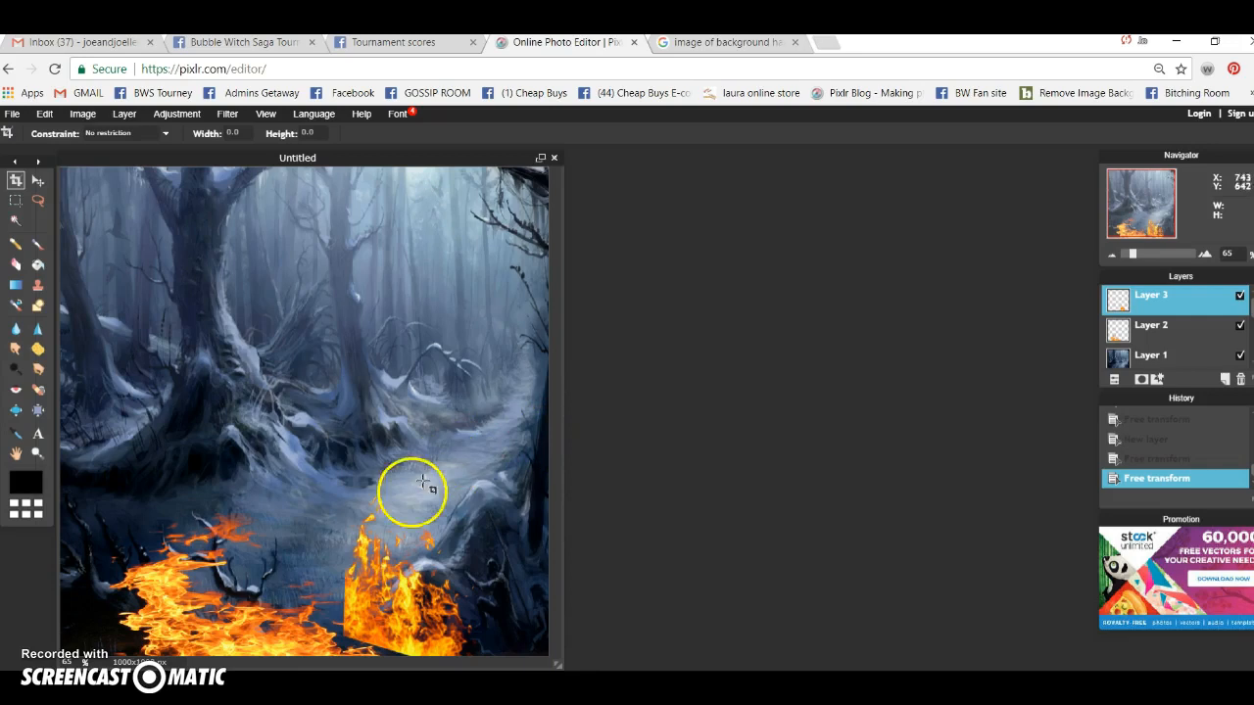
Undo both transforms of the cauldron fire and the adding of its layer
click(45, 114)
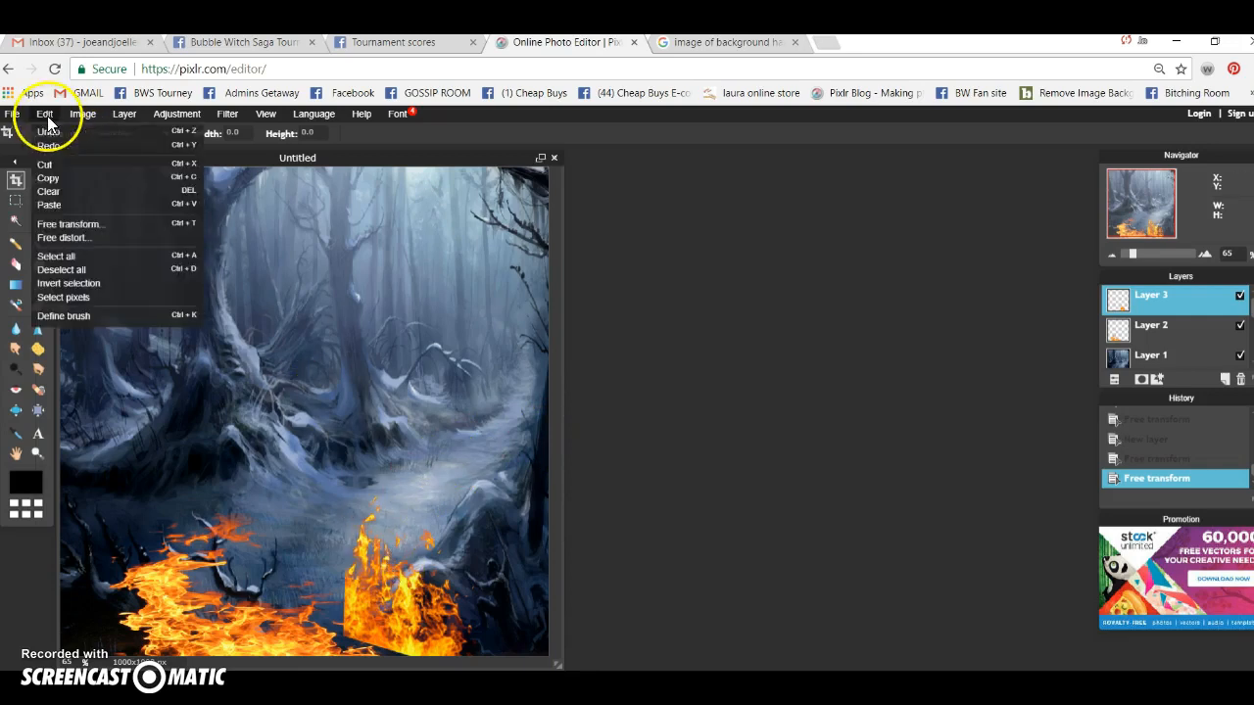
click(45, 133)
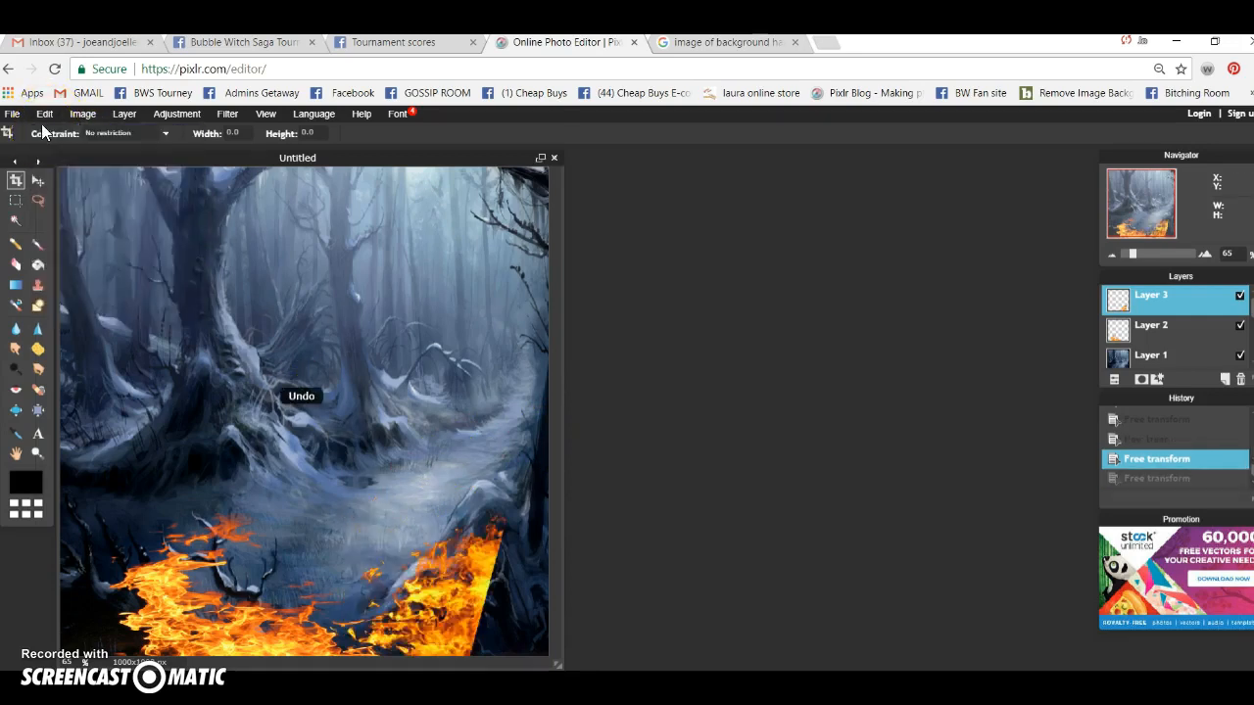
click(45, 115)
click(43, 130)
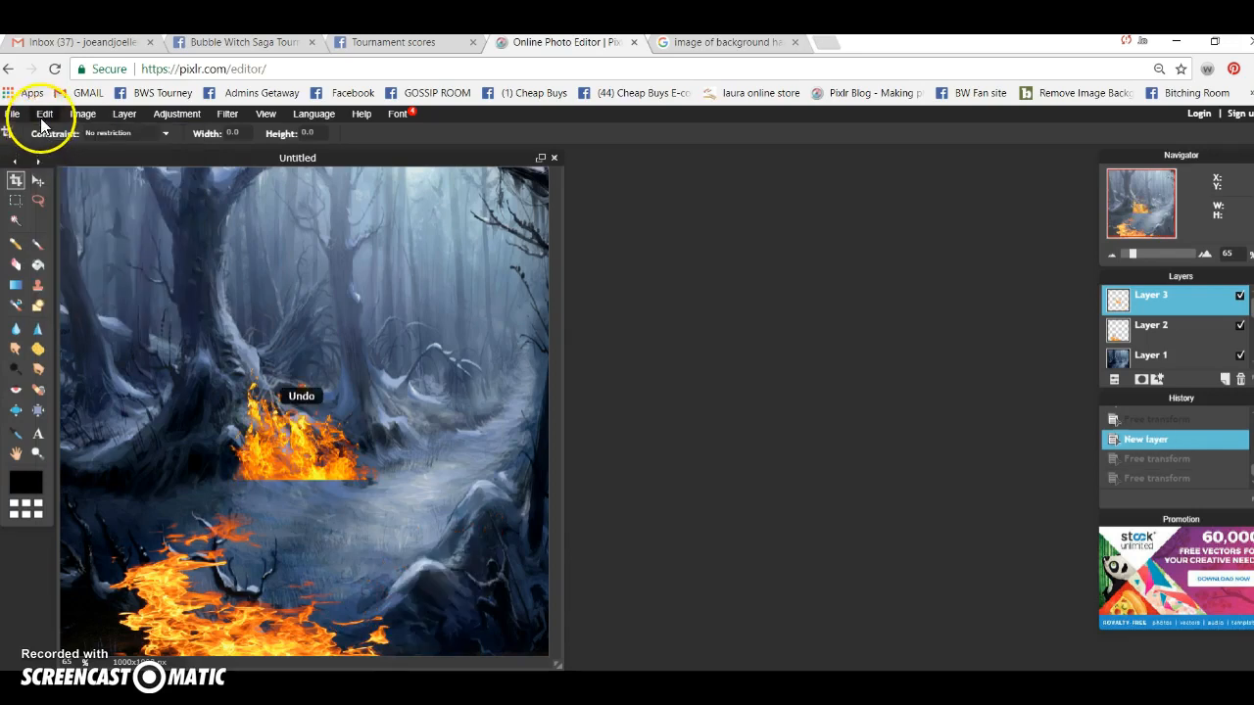
click(45, 114)
click(43, 130)
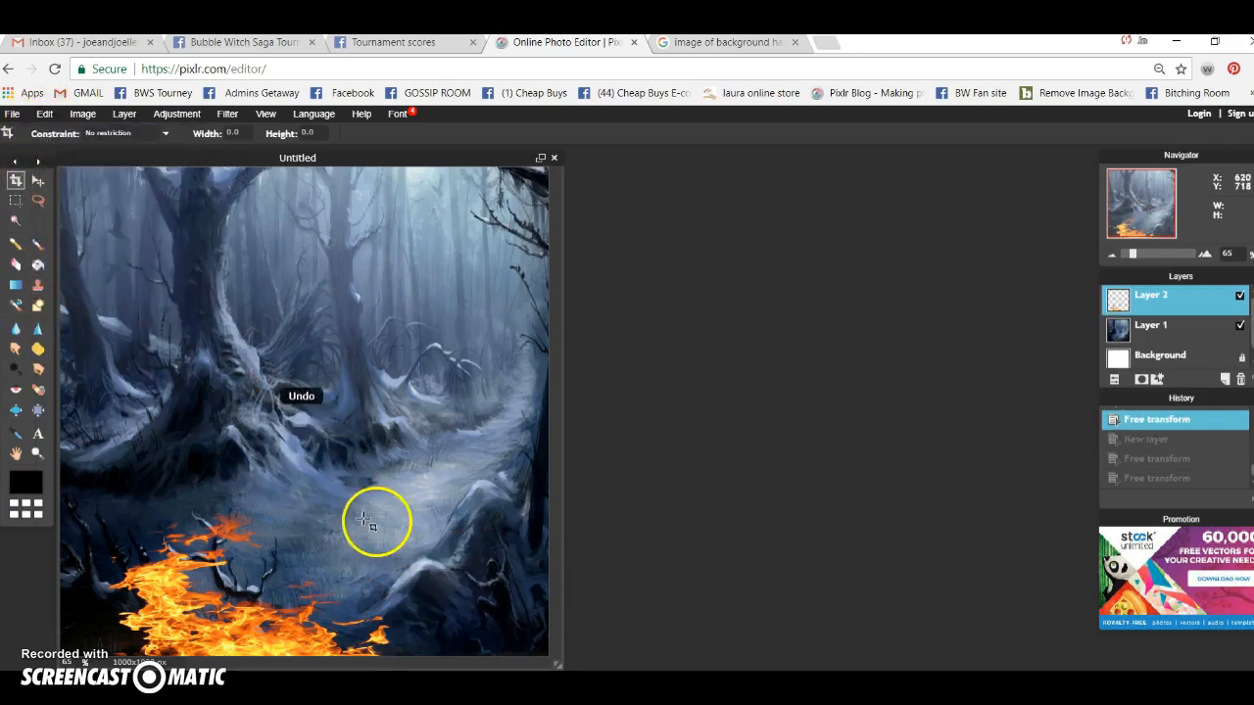
Open "smaller fire transparent" from the Halloween folder as another new layer
click(124, 114)
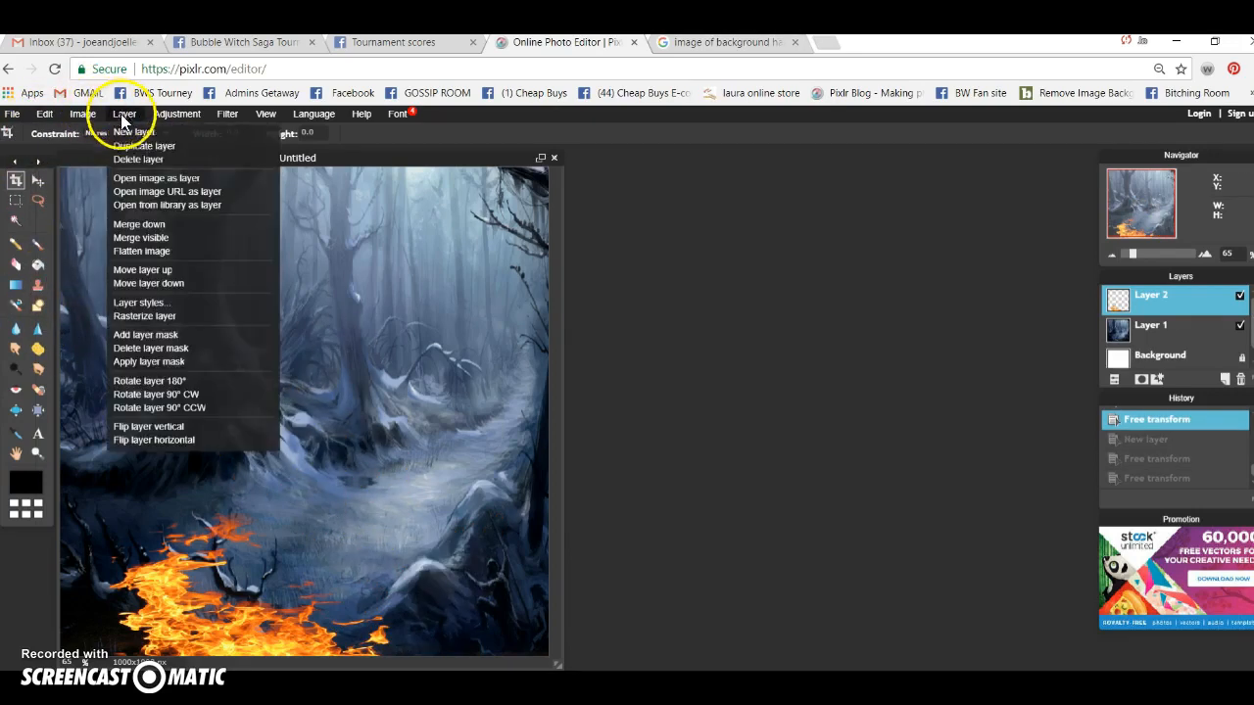
click(155, 178)
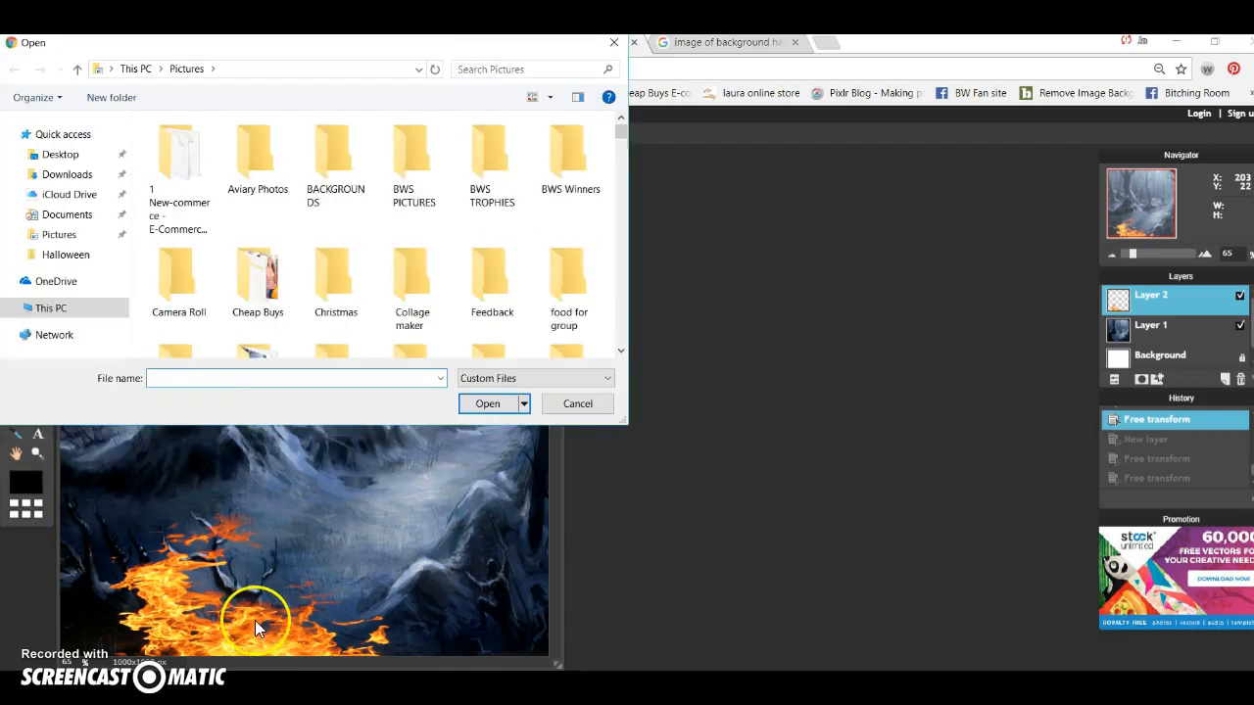
click(88, 253)
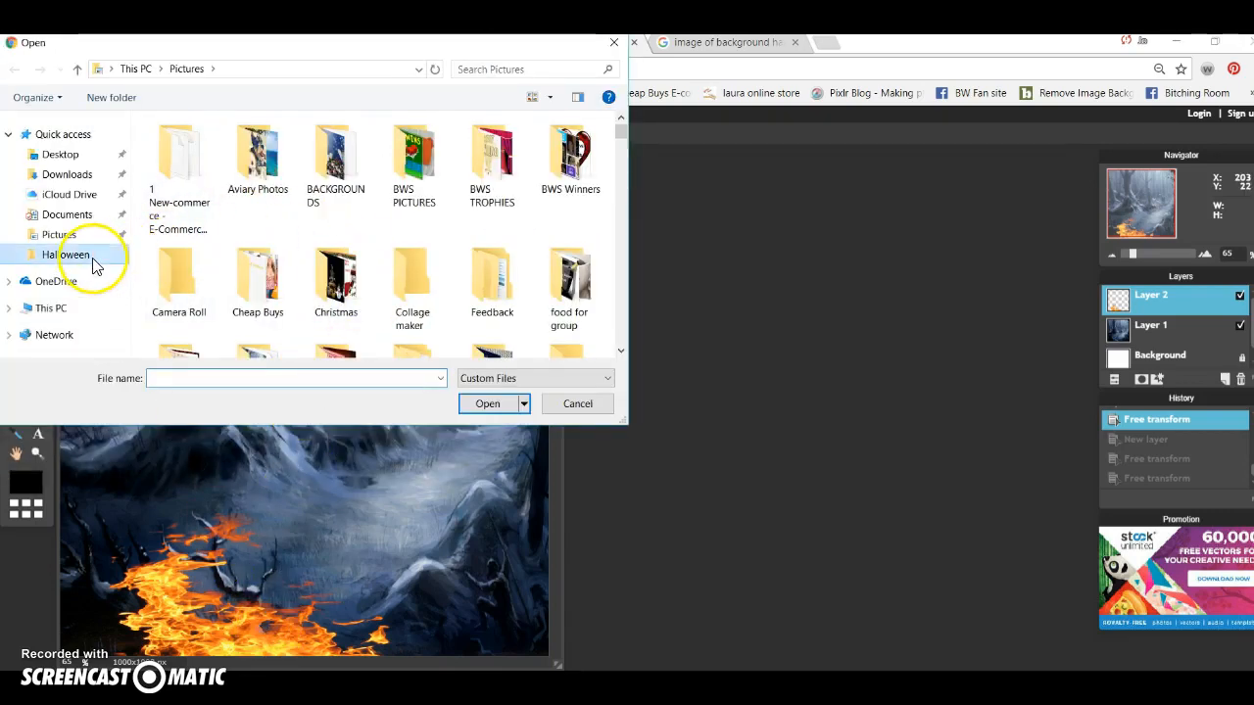
scroll(401, 230, down, 12)
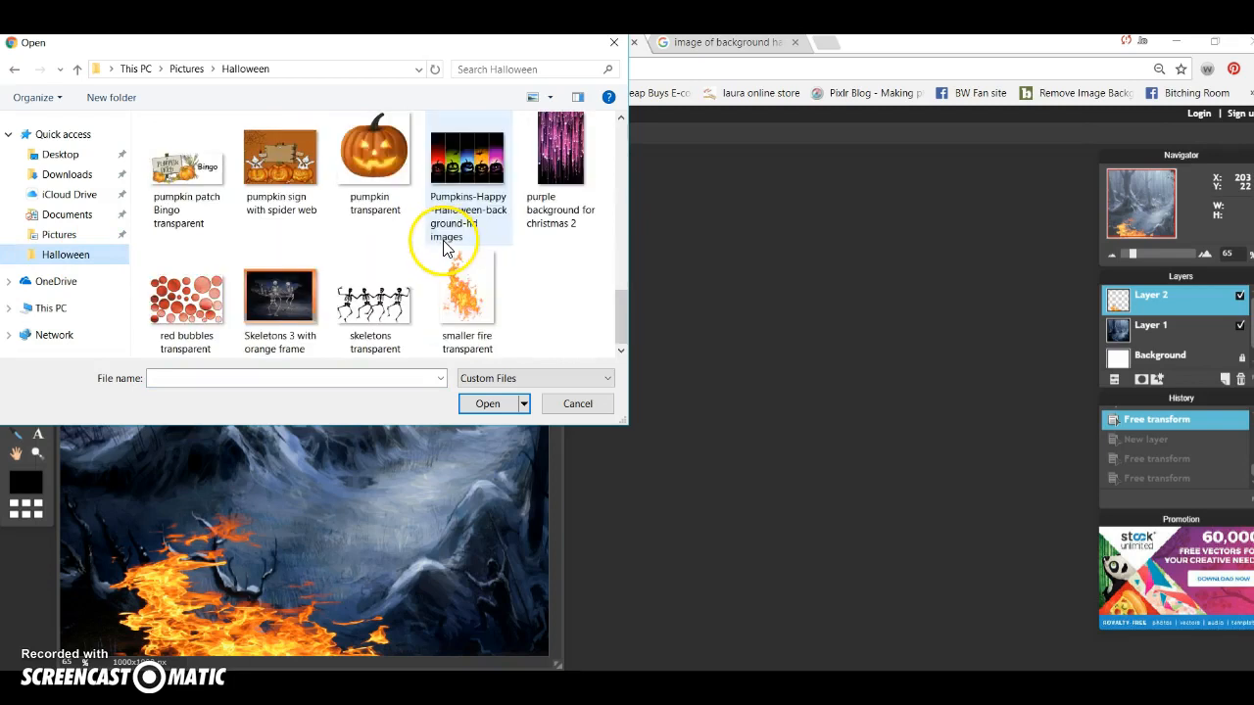
click(446, 282)
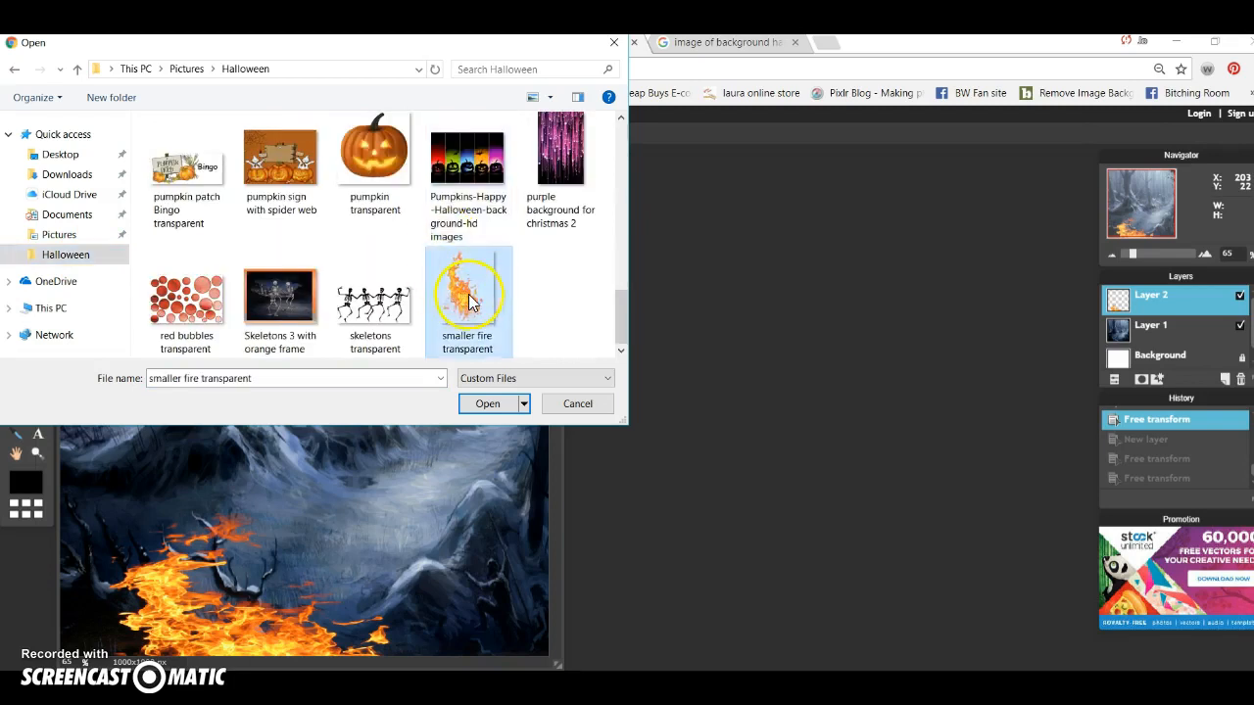
click(495, 404)
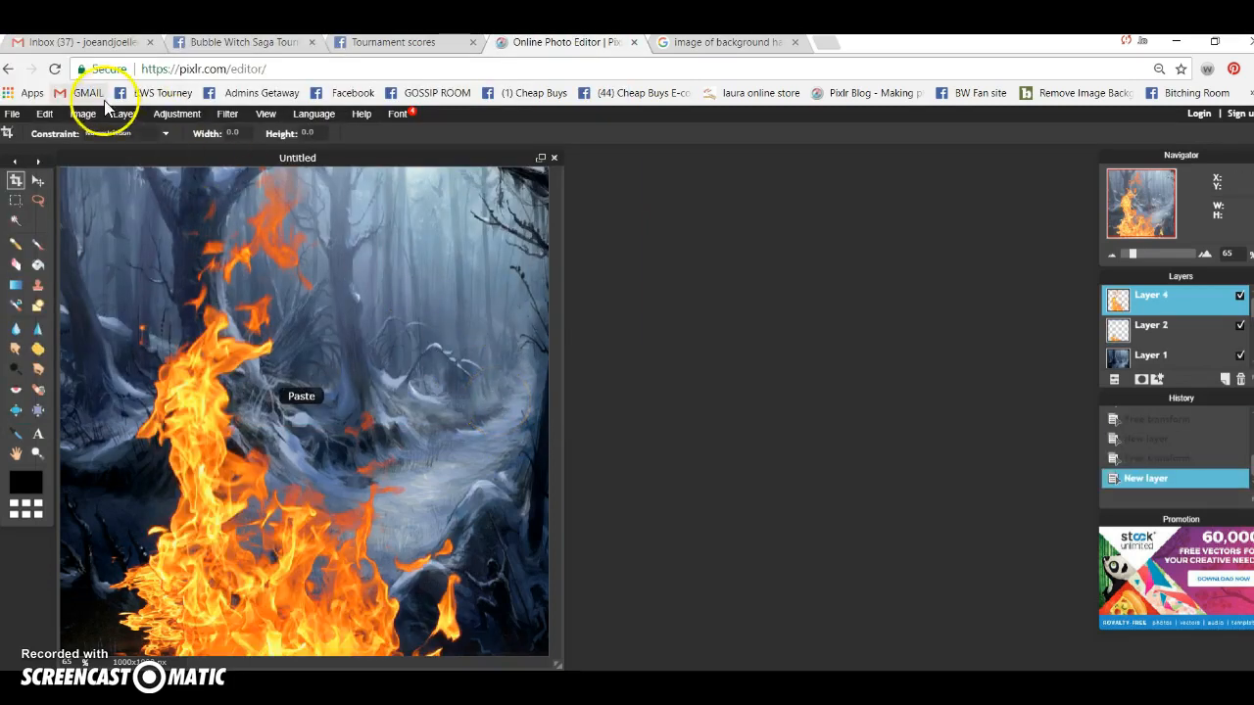
Shrink the new fire layer with Free Transform, tilt it and place it along the picture's lower-right edge beside the existing flames, and apply the changes
click(45, 115)
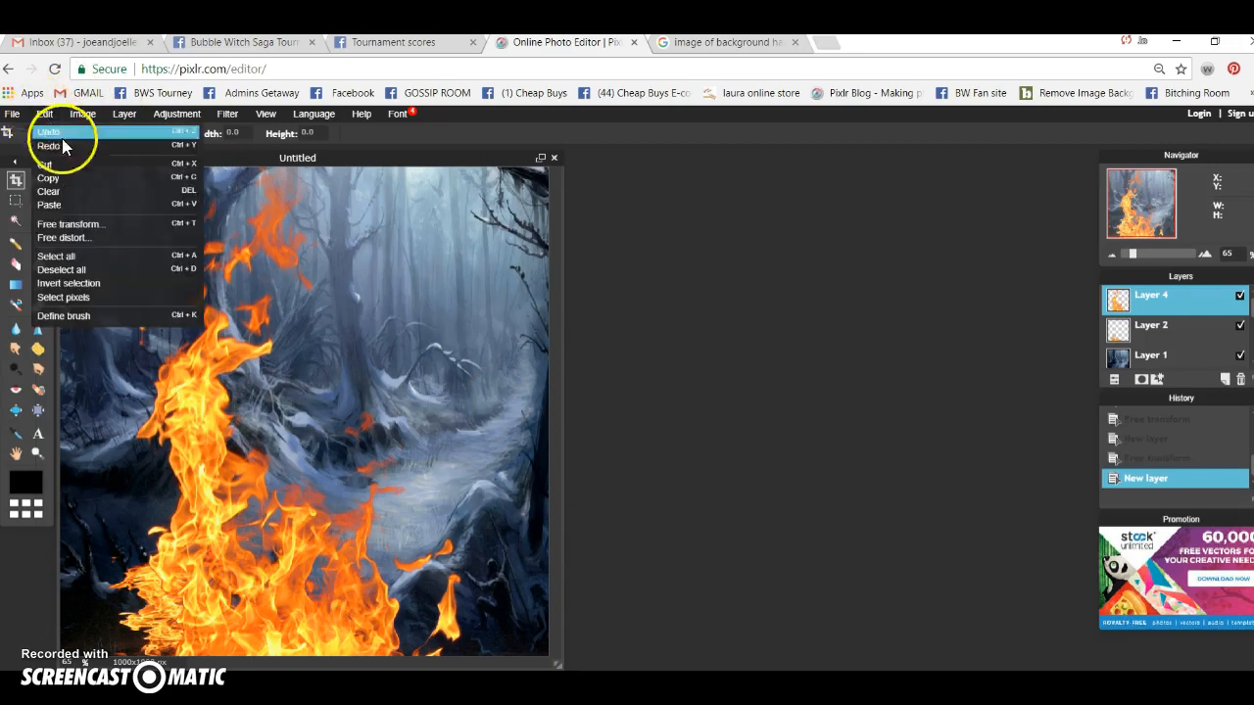
click(84, 221)
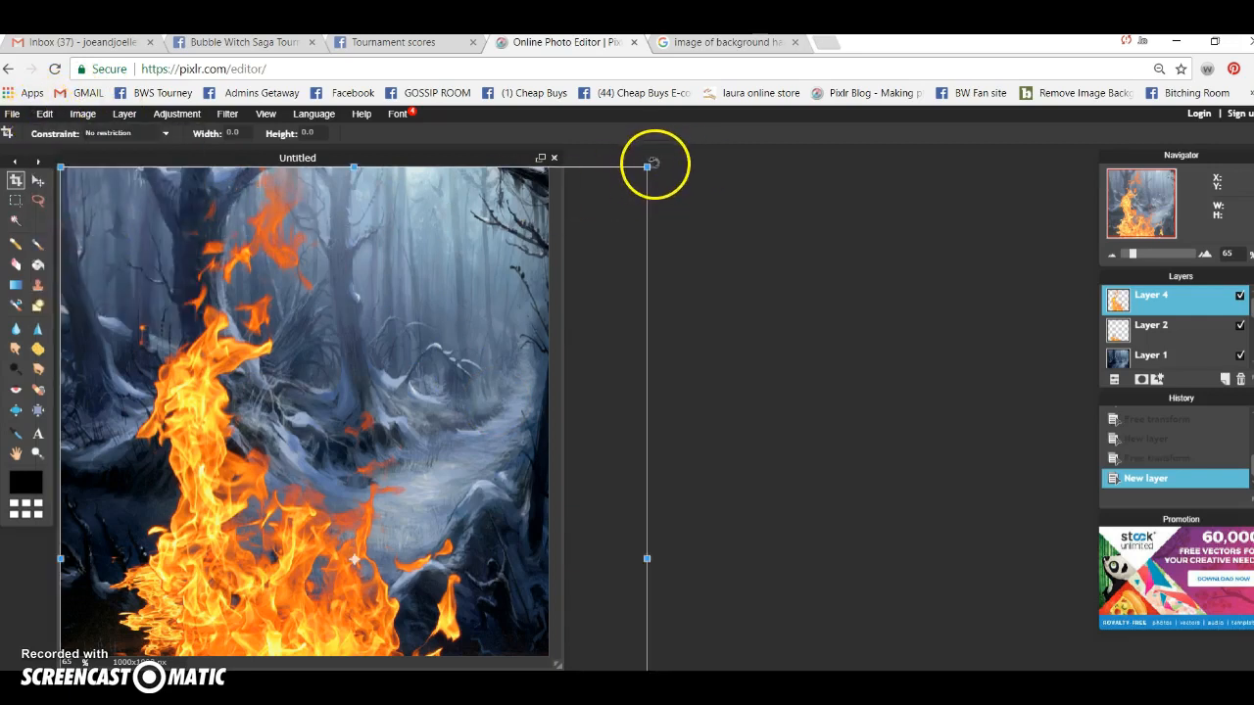
drag(647, 168, 487, 457)
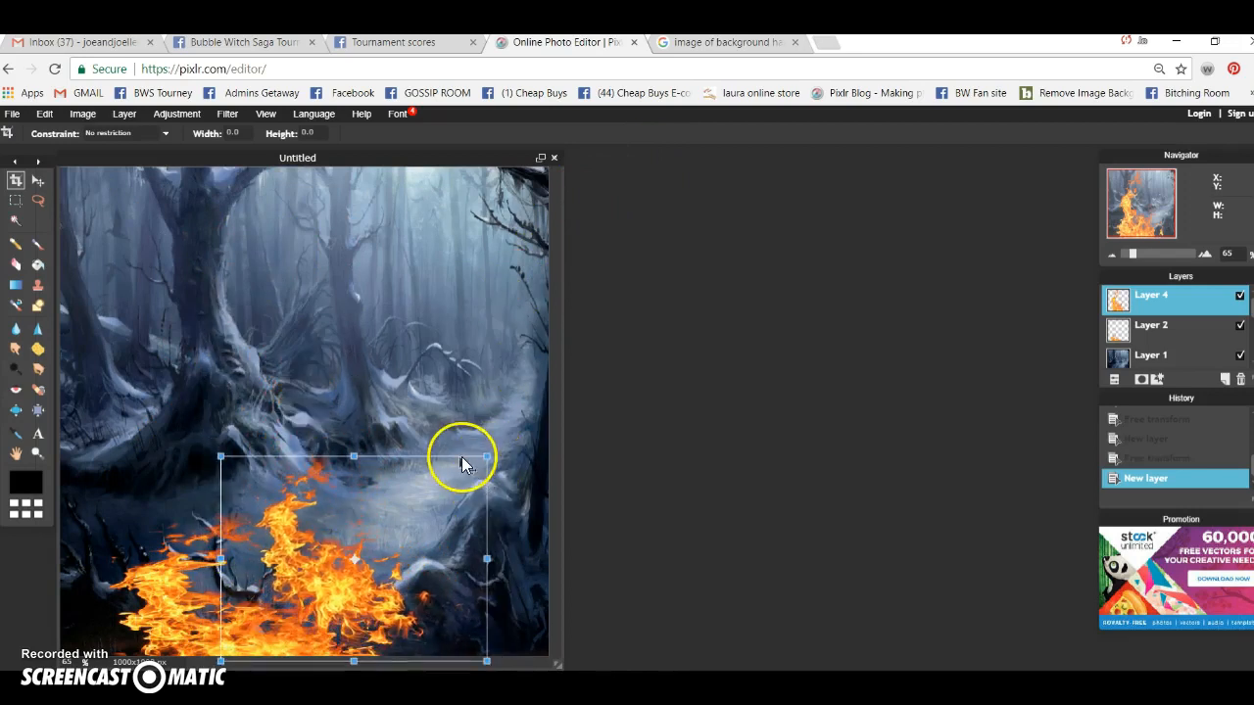
drag(472, 450, 248, 646)
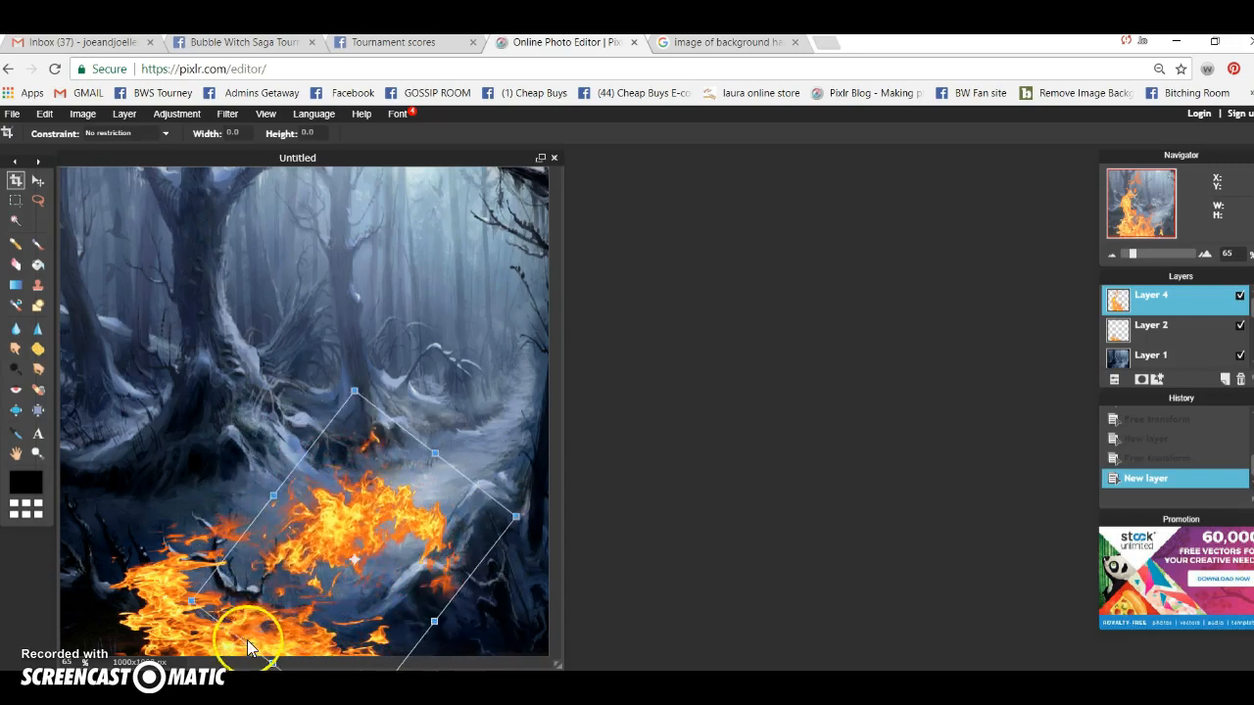
drag(302, 541, 386, 633)
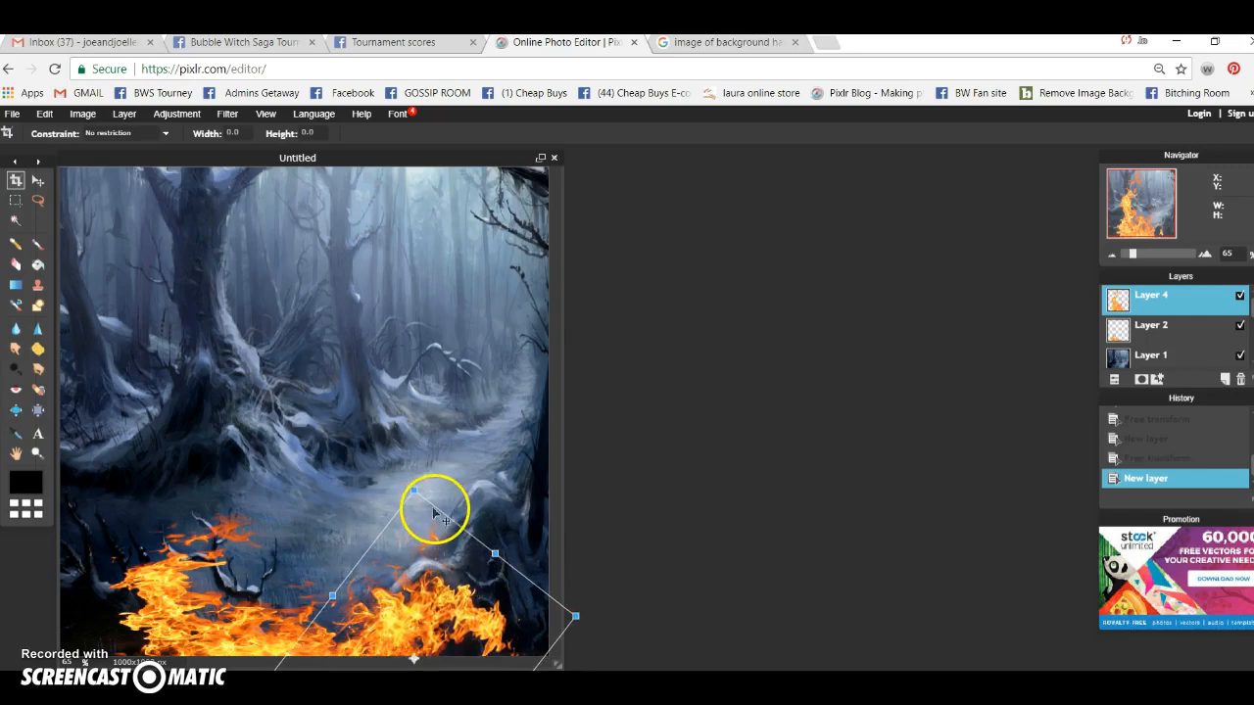
drag(428, 497, 473, 540)
drag(452, 589, 446, 590)
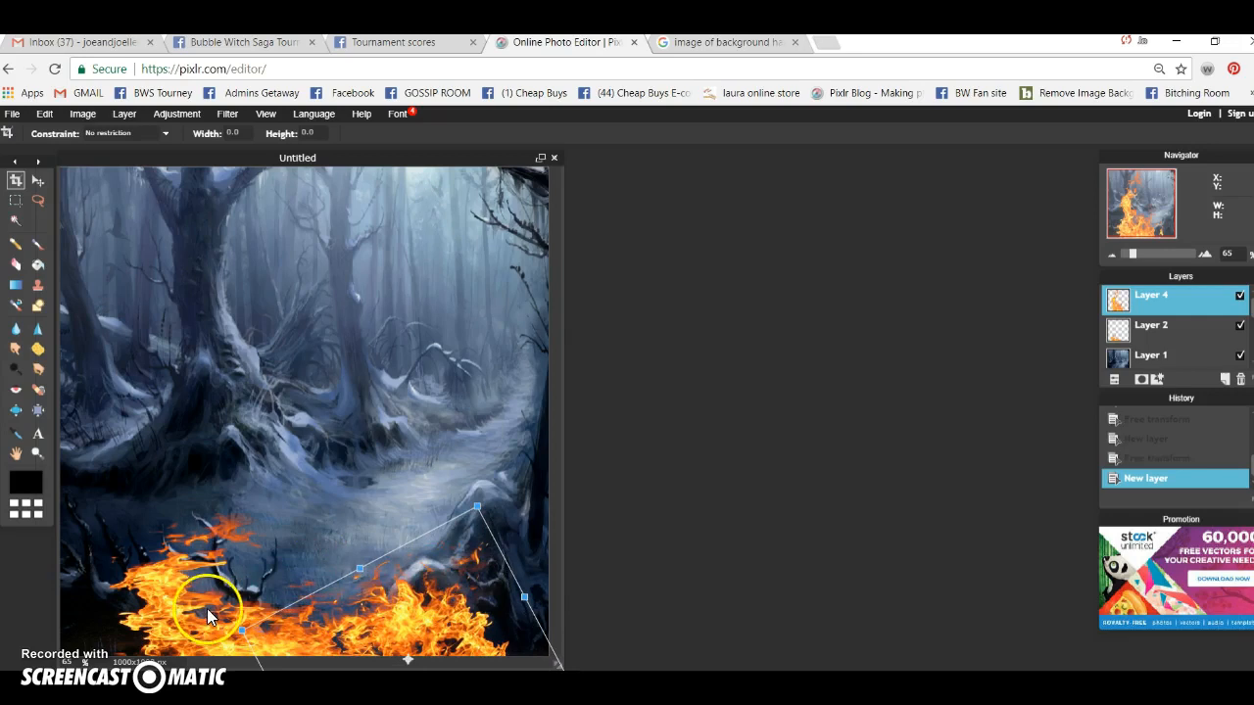
click(648, 479)
click(580, 423)
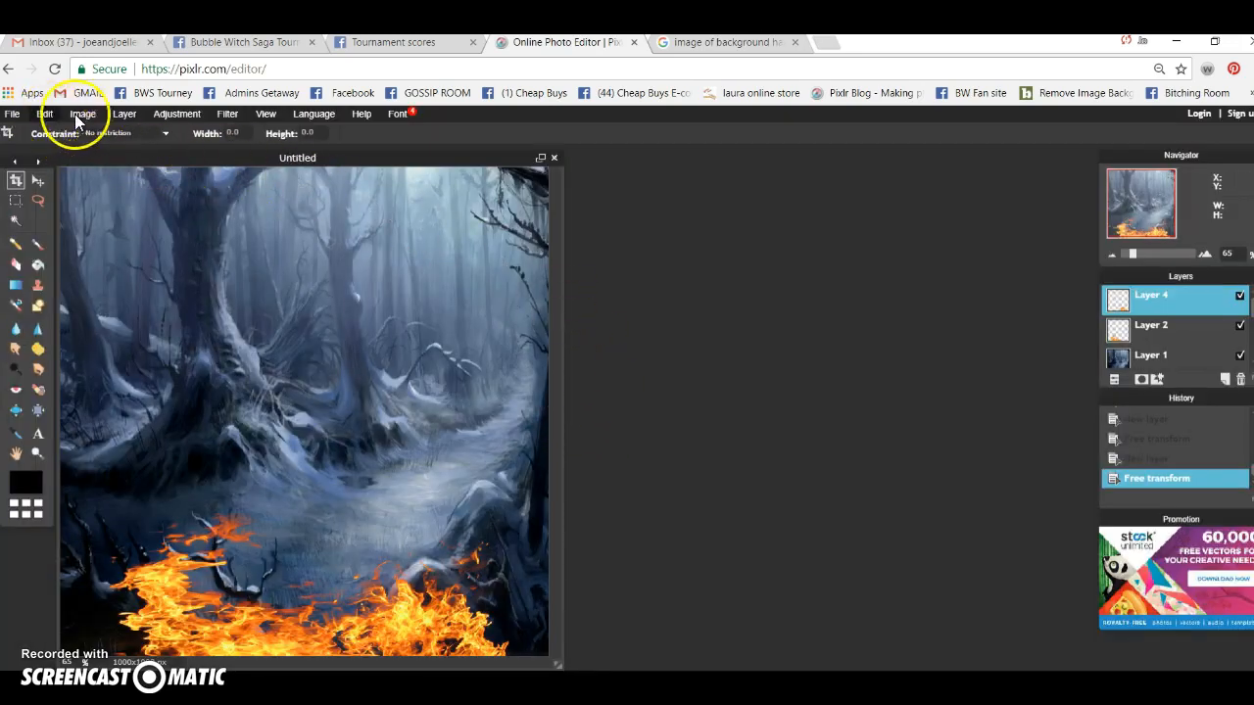
Open "cauldron with red smoke transparent" from the Halloween folder as a new layer
click(124, 115)
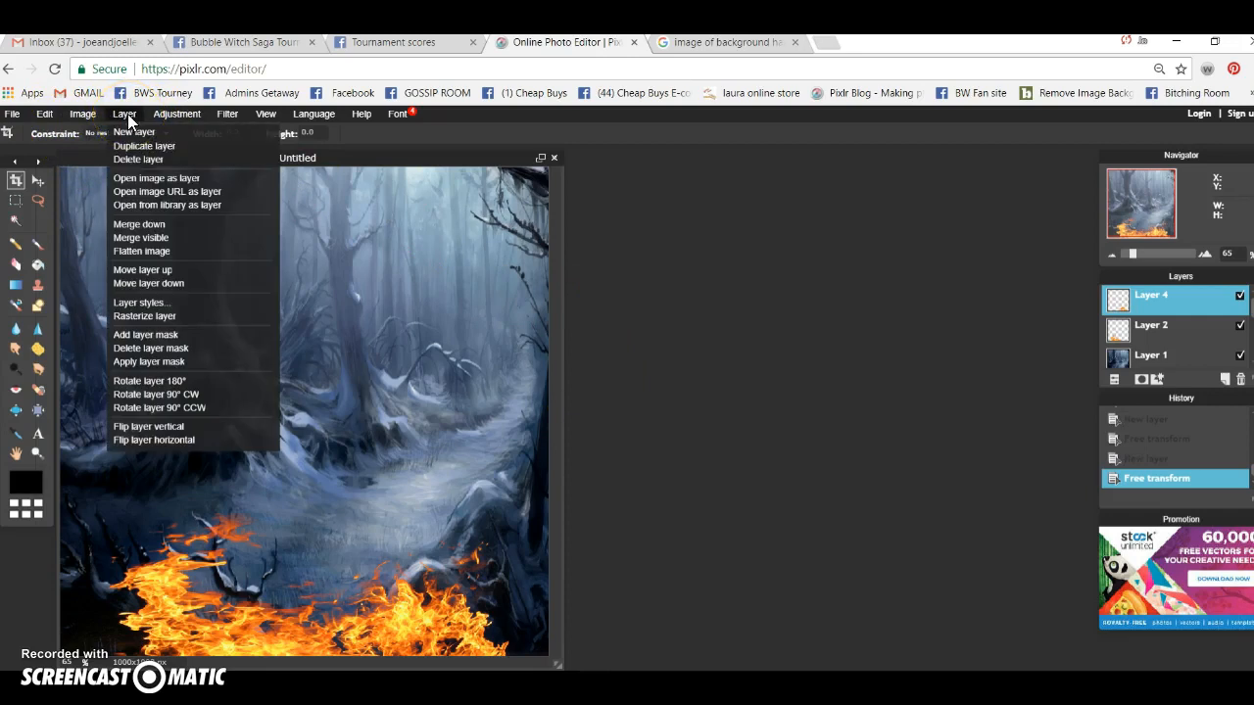
click(144, 180)
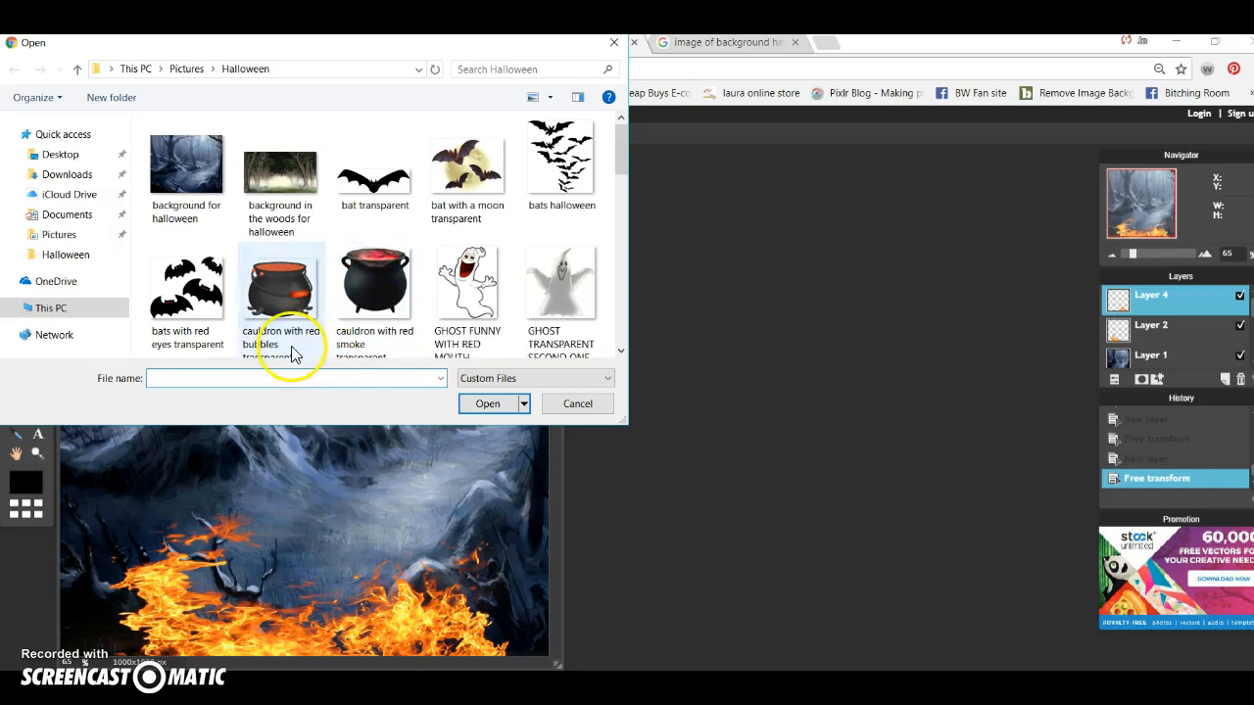
click(373, 282)
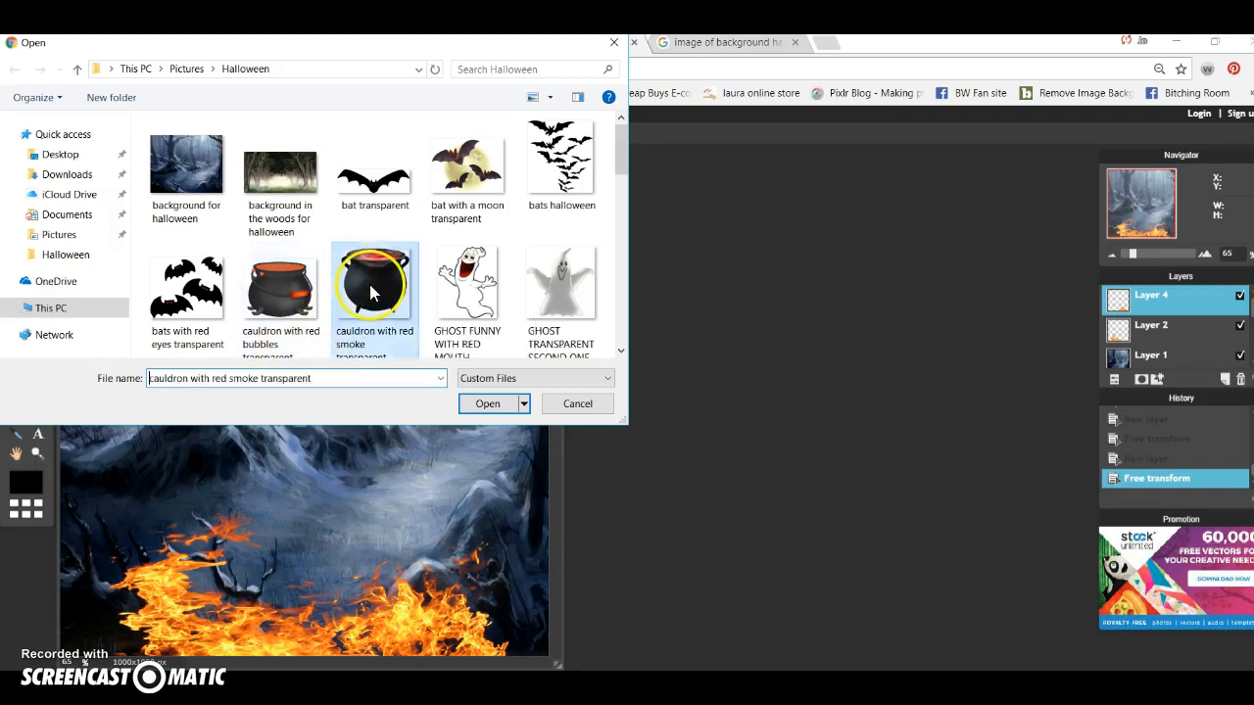
click(486, 404)
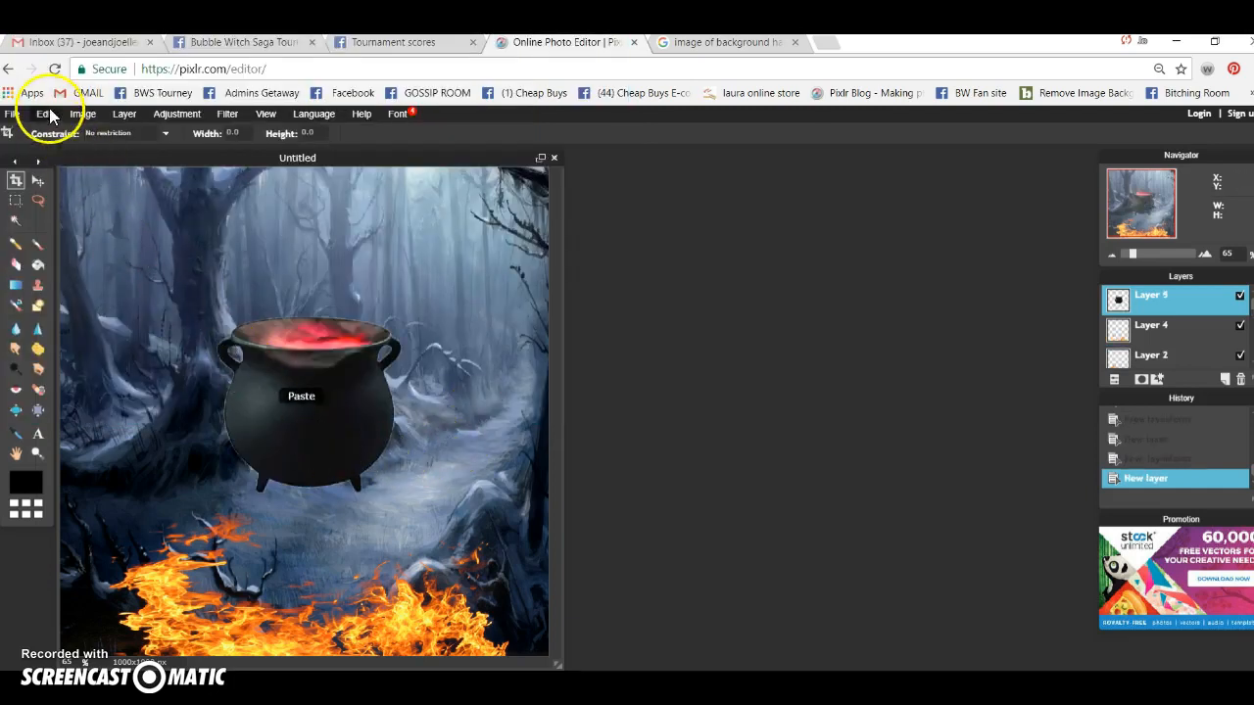
Move the cauldron straight down into the middle of the flames with Free Transform, and apply the changes
click(46, 115)
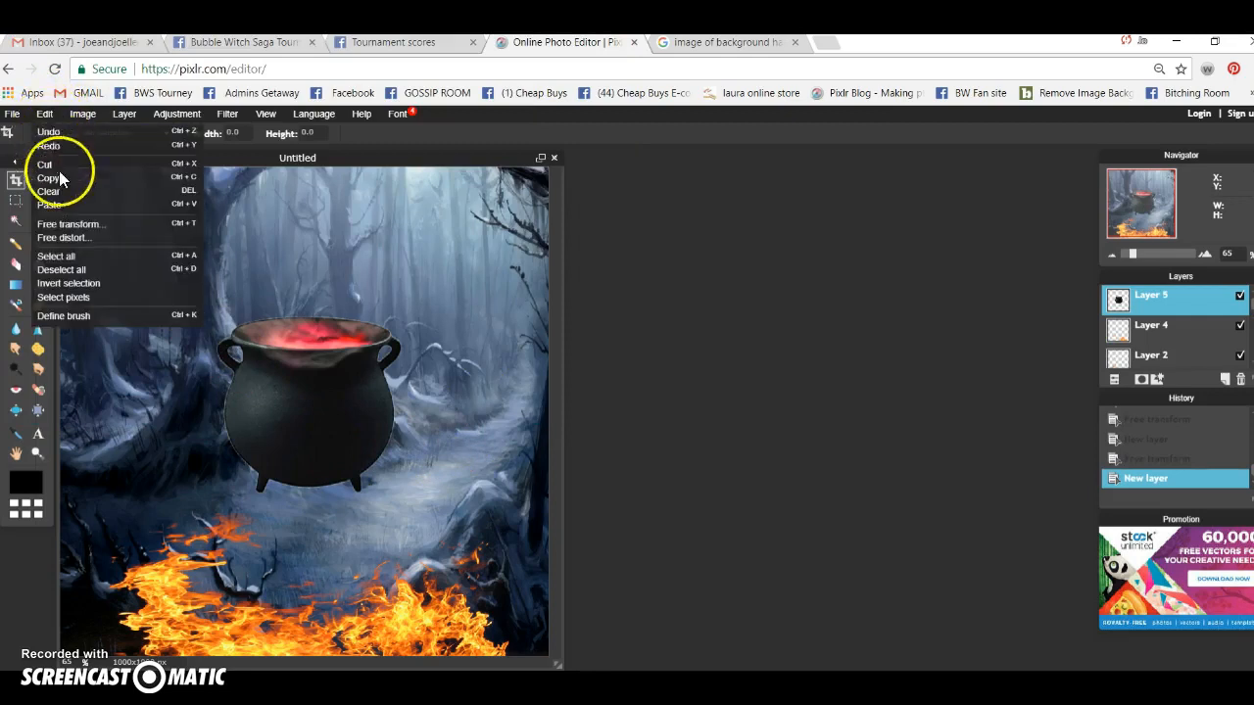
click(68, 228)
drag(345, 343, 346, 492)
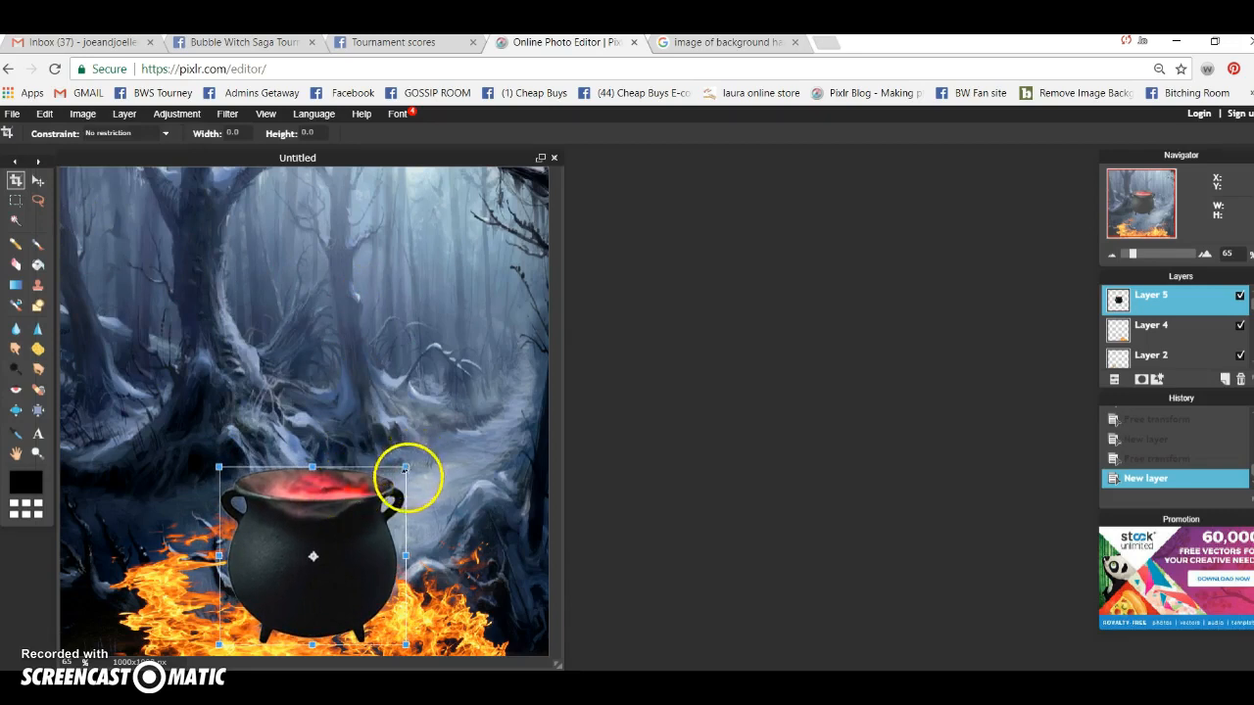
click(462, 479)
click(568, 424)
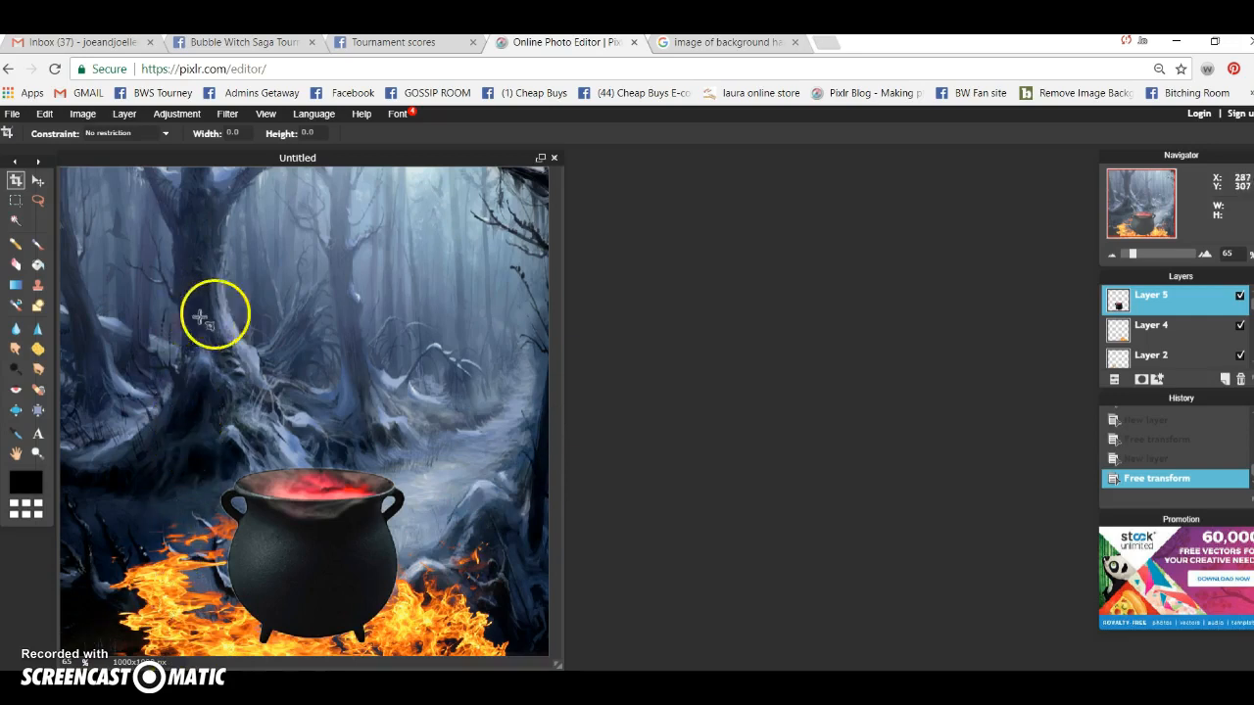
Open "ghosts 2 transparent" from the Halloween folder as a new layer
click(123, 115)
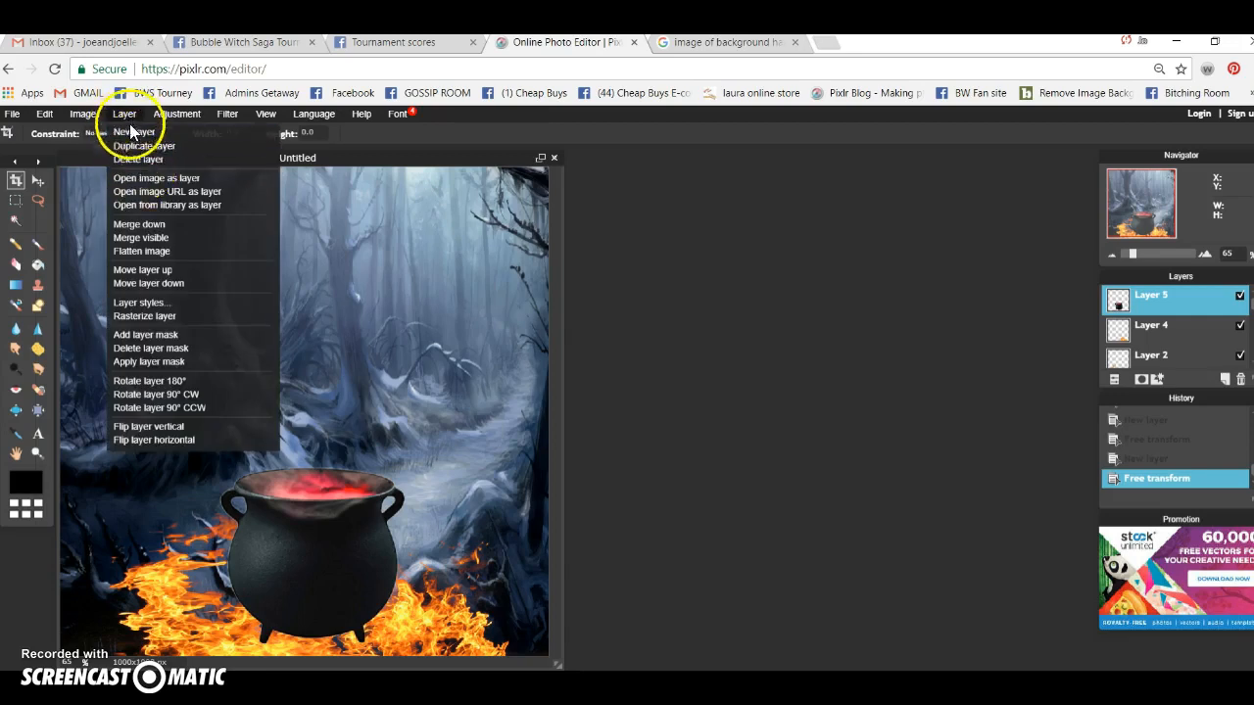
click(160, 185)
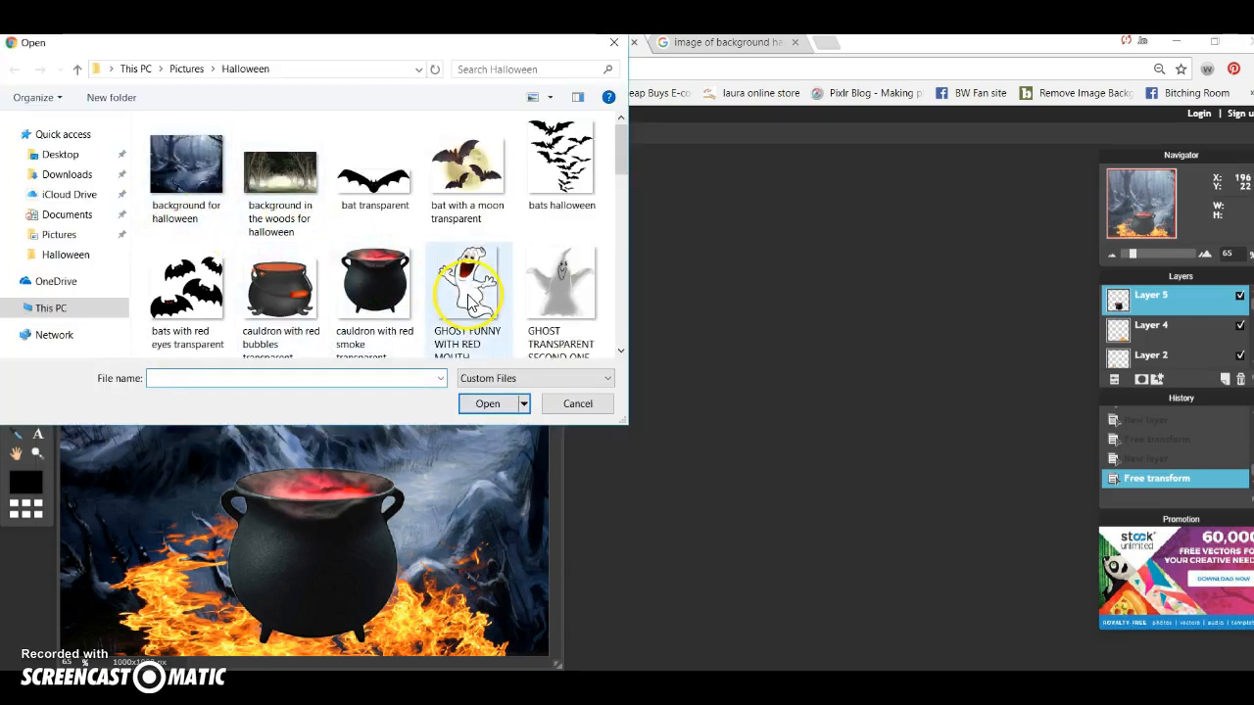
drag(621, 146, 607, 201)
click(563, 211)
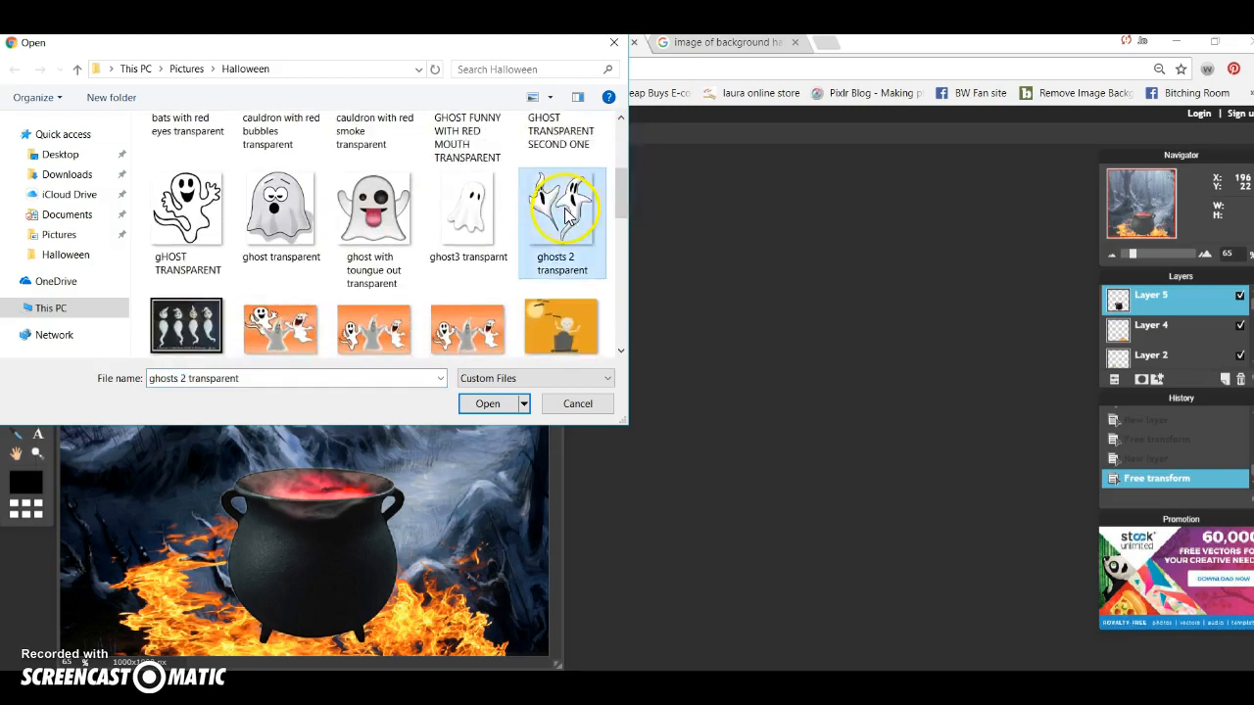
click(486, 405)
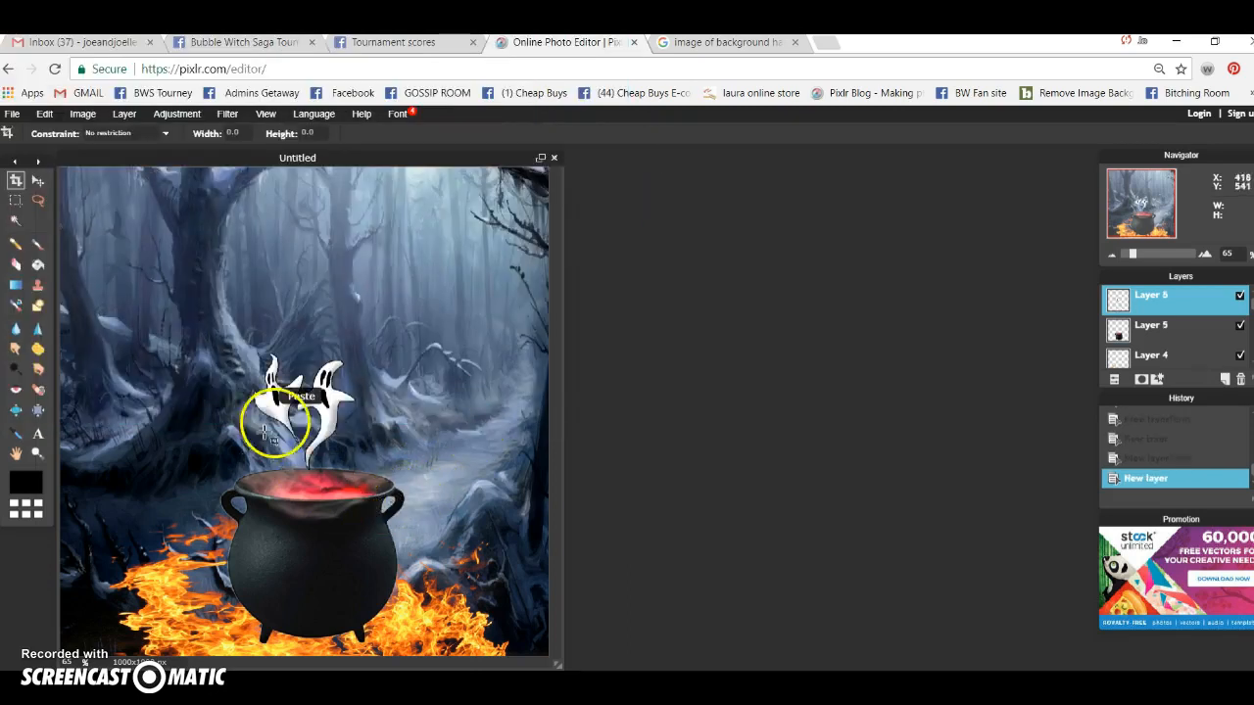
Enlarge the two ghosts with Free Transform, move them to the right above the cauldron's rim, and apply the changes
click(44, 114)
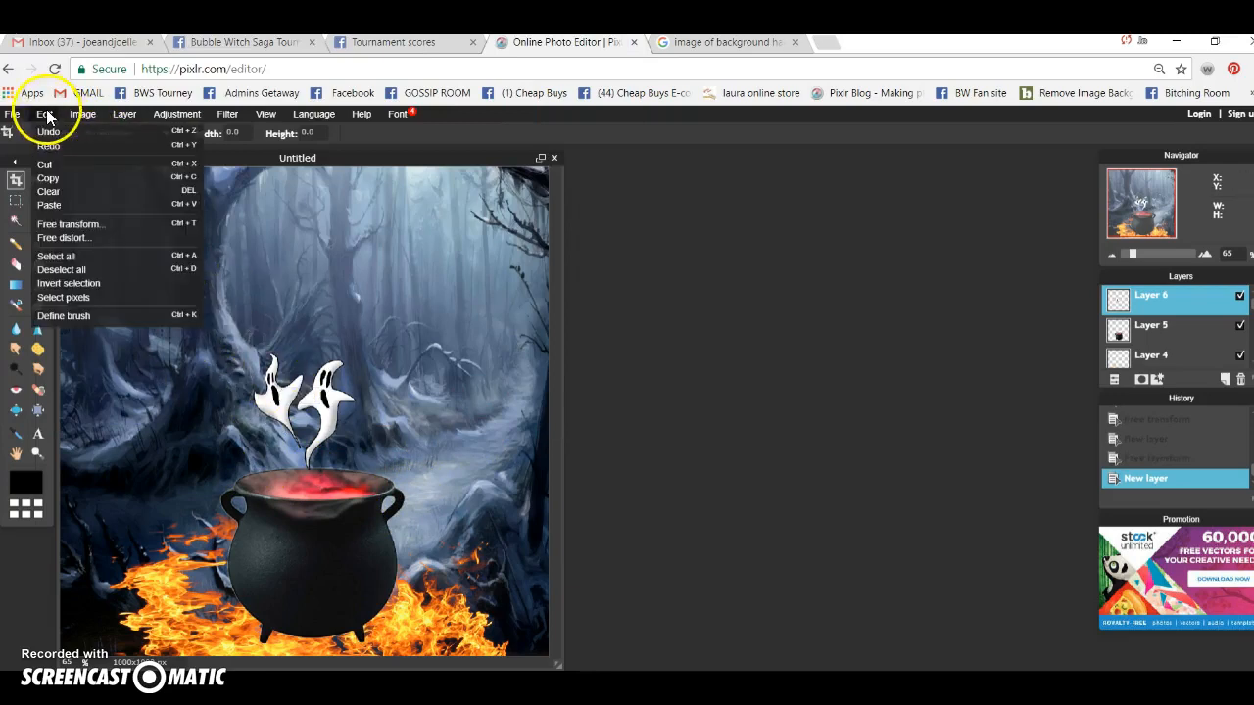
click(62, 224)
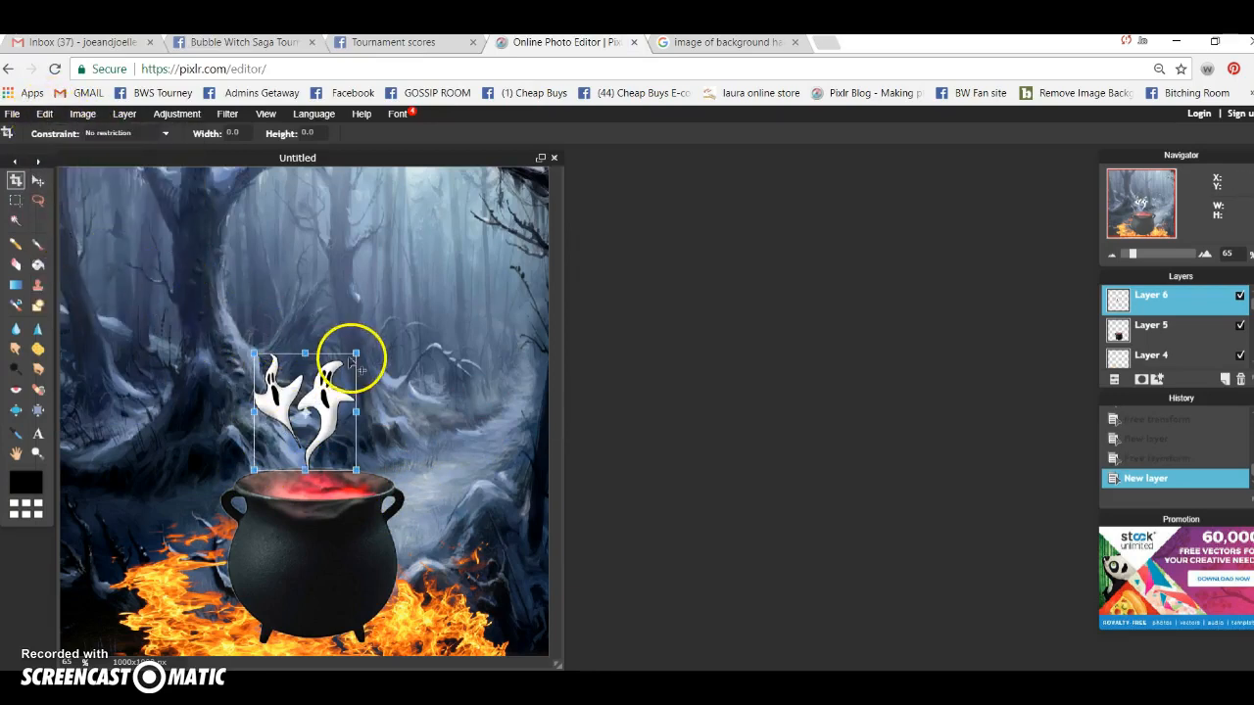
drag(356, 353, 392, 334)
drag(364, 390, 497, 397)
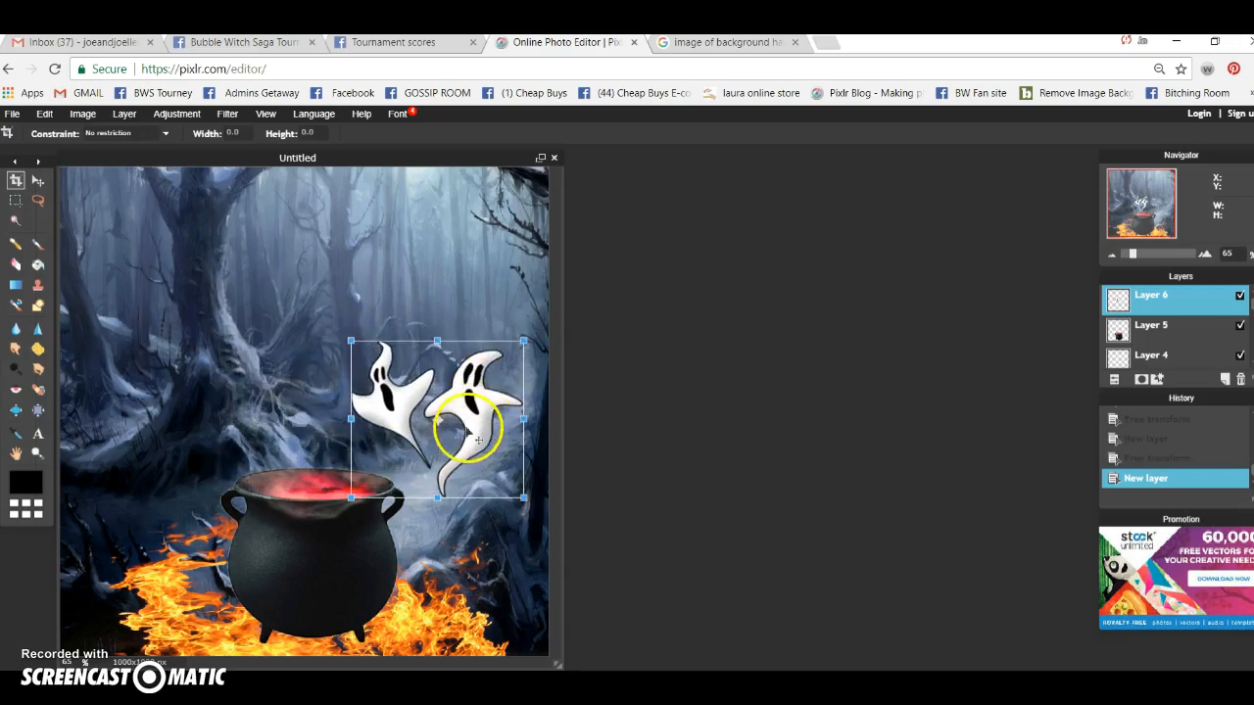
click(461, 297)
click(586, 424)
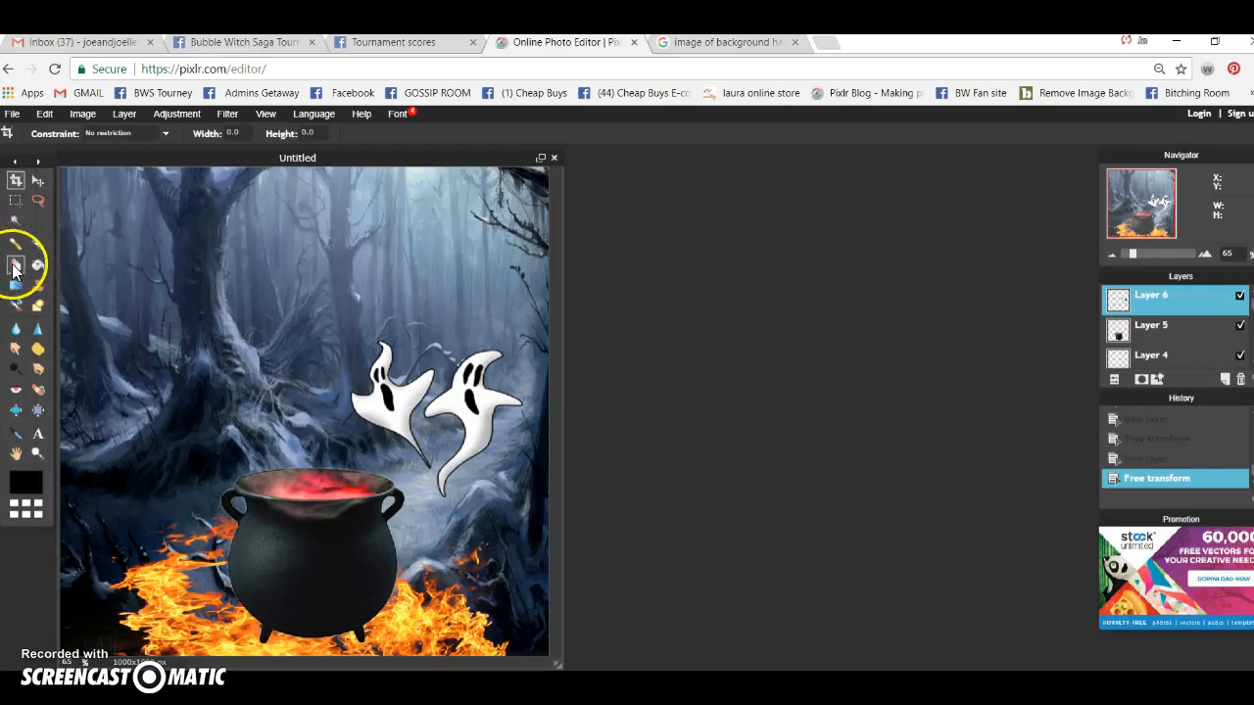
Erase the left ghost of the pair with the Eraser tool, using brush size 50 at opacity 100
click(16, 264)
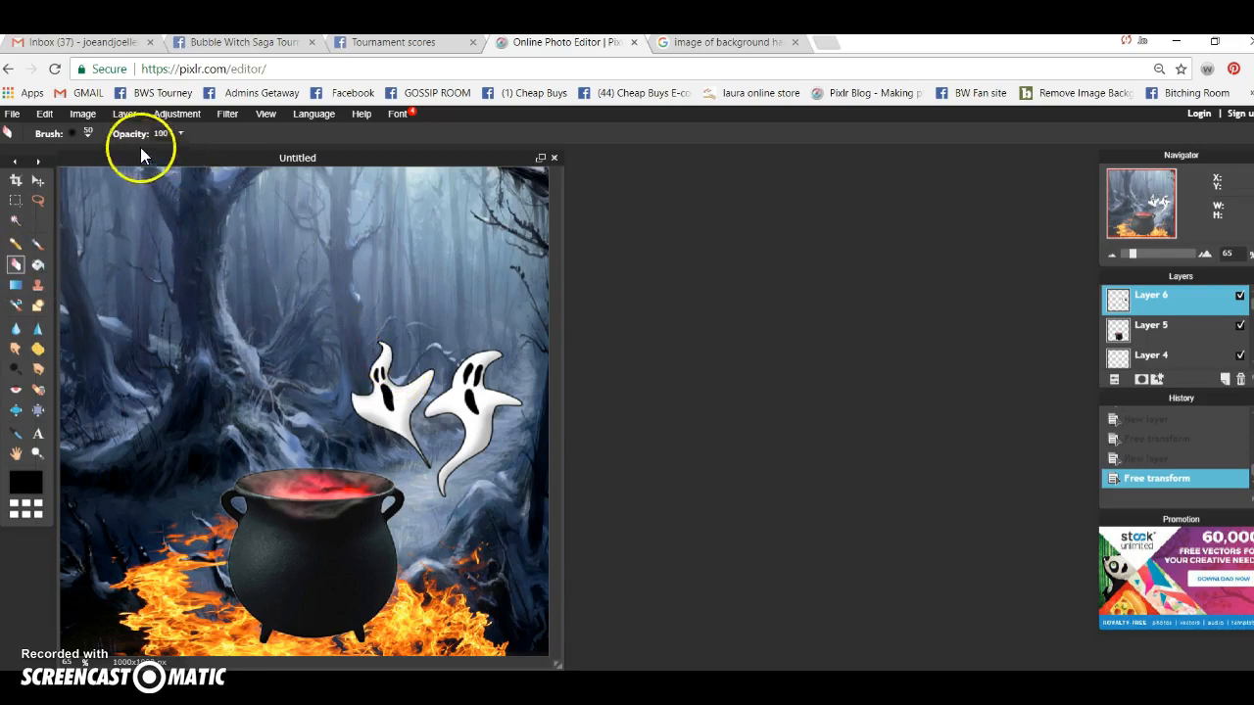
mouse_move(382, 340)
mouse_down()
mouse_move(363, 383)
mouse_move(392, 389)
mouse_move(363, 372)
mouse_move(433, 359)
mouse_move(368, 402)
mouse_move(429, 462)
mouse_move(410, 409)
mouse_move(419, 392)
mouse_move(378, 405)
mouse_move(378, 425)
mouse_move(399, 395)
mouse_move(366, 336)
mouse_up()
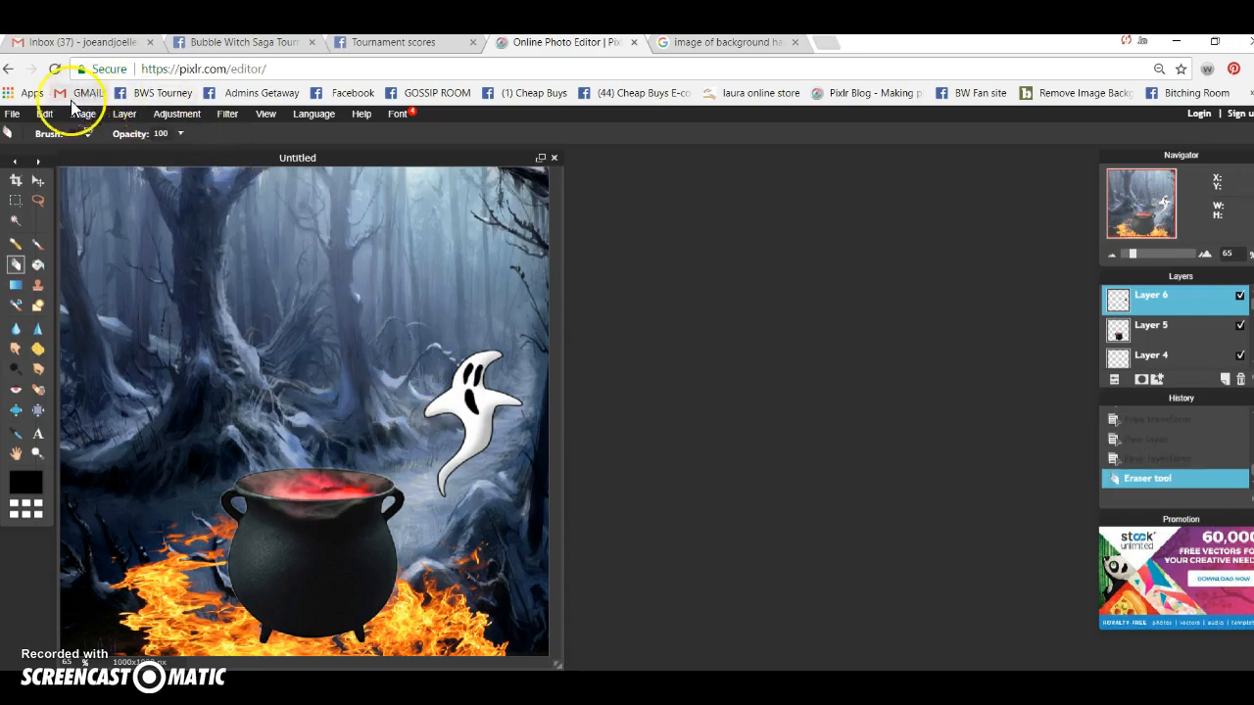
Enlarge the remaining ghost slightly with Free Transform, shift it a little closer to the picture's right edge, and apply the changes
click(45, 115)
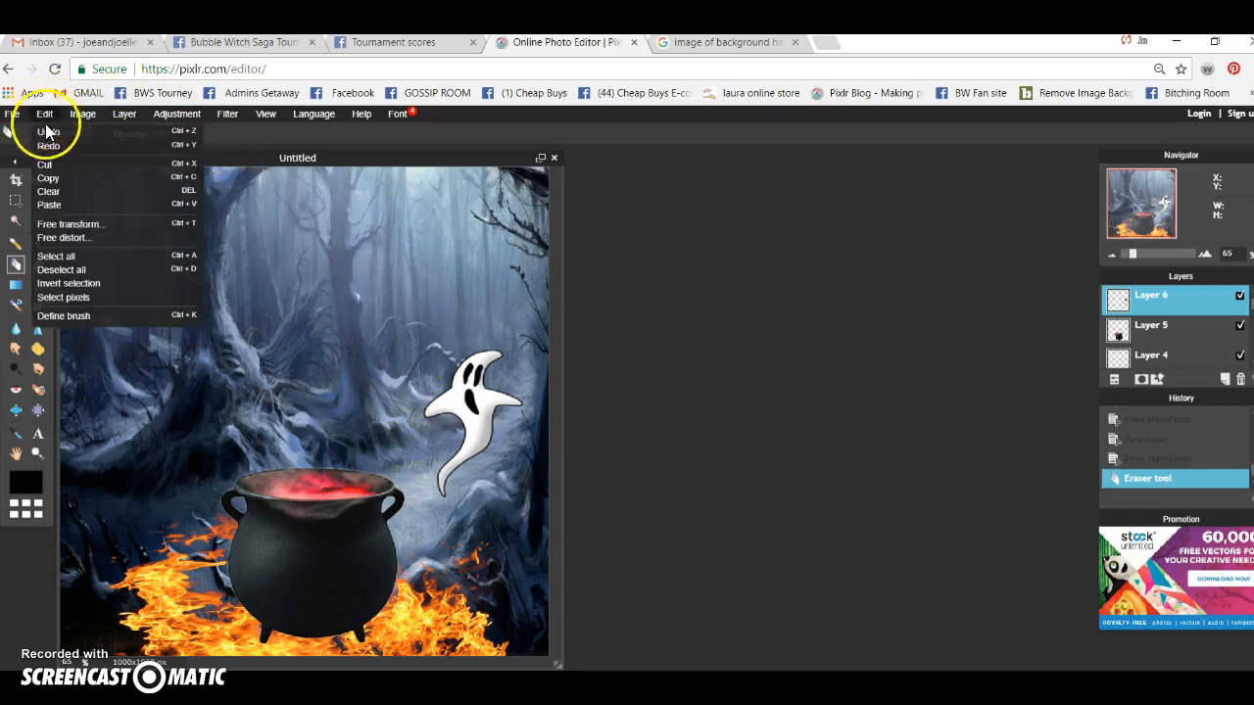
click(79, 225)
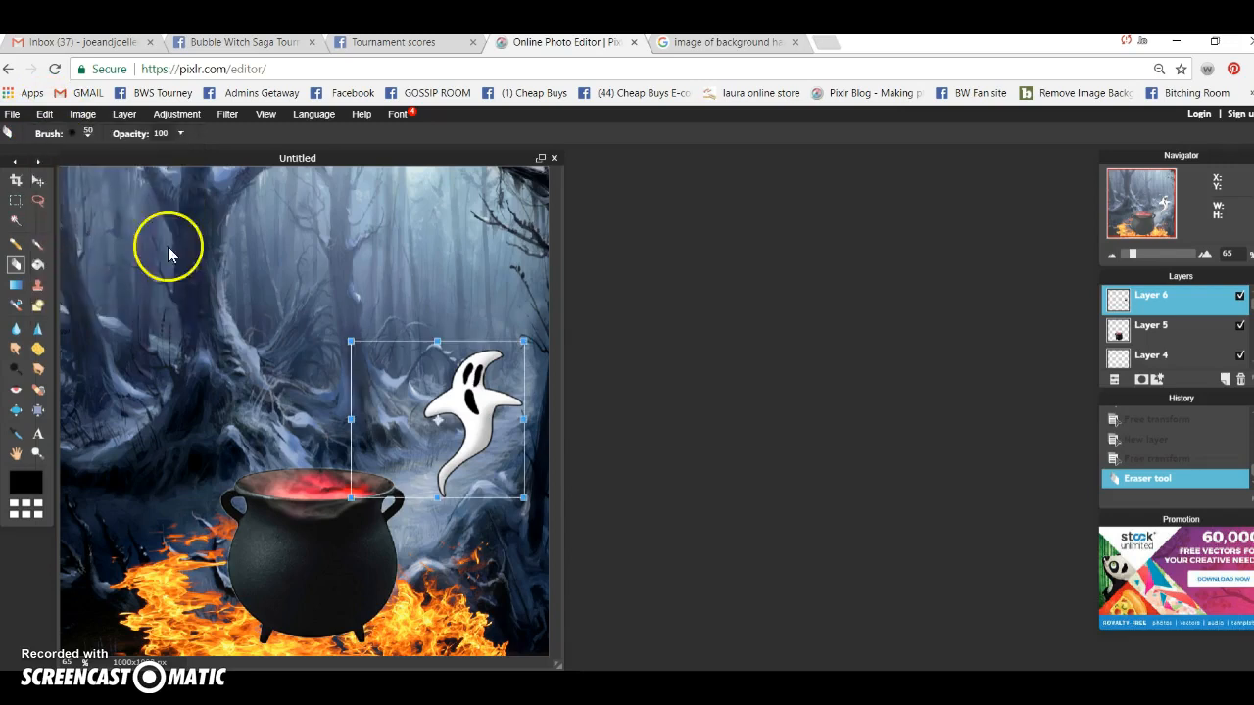
drag(524, 341, 529, 326)
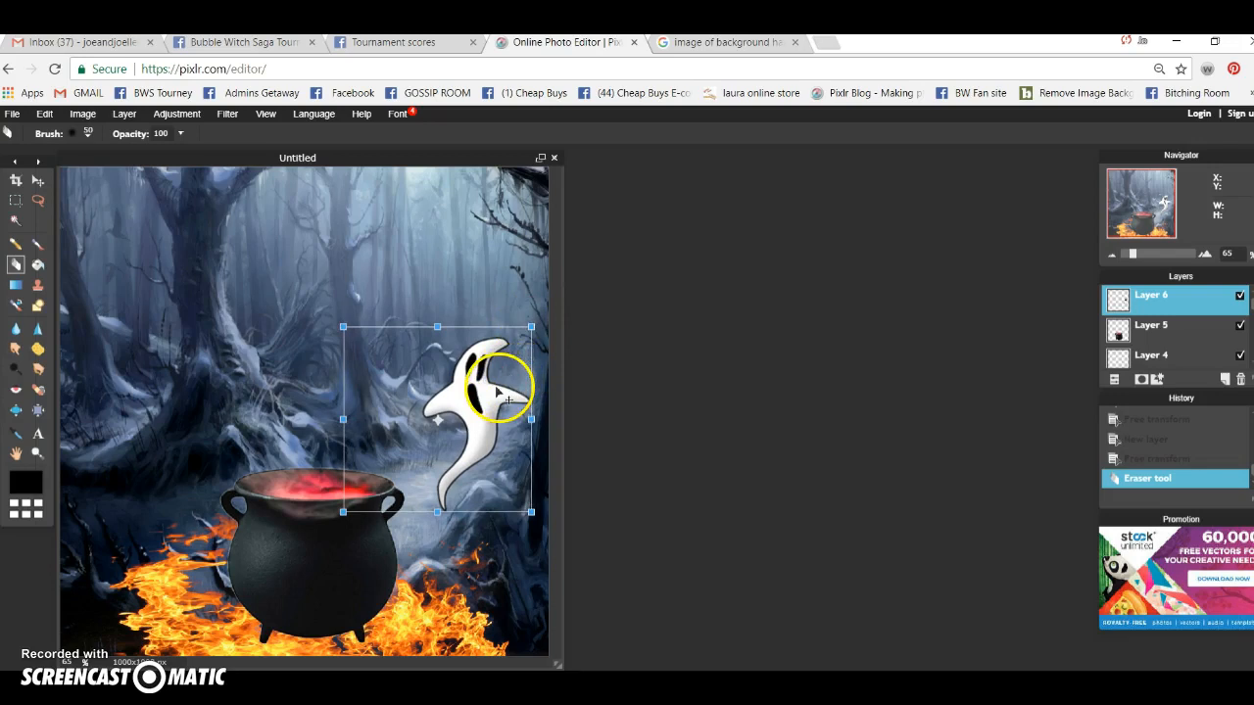
drag(497, 389, 508, 390)
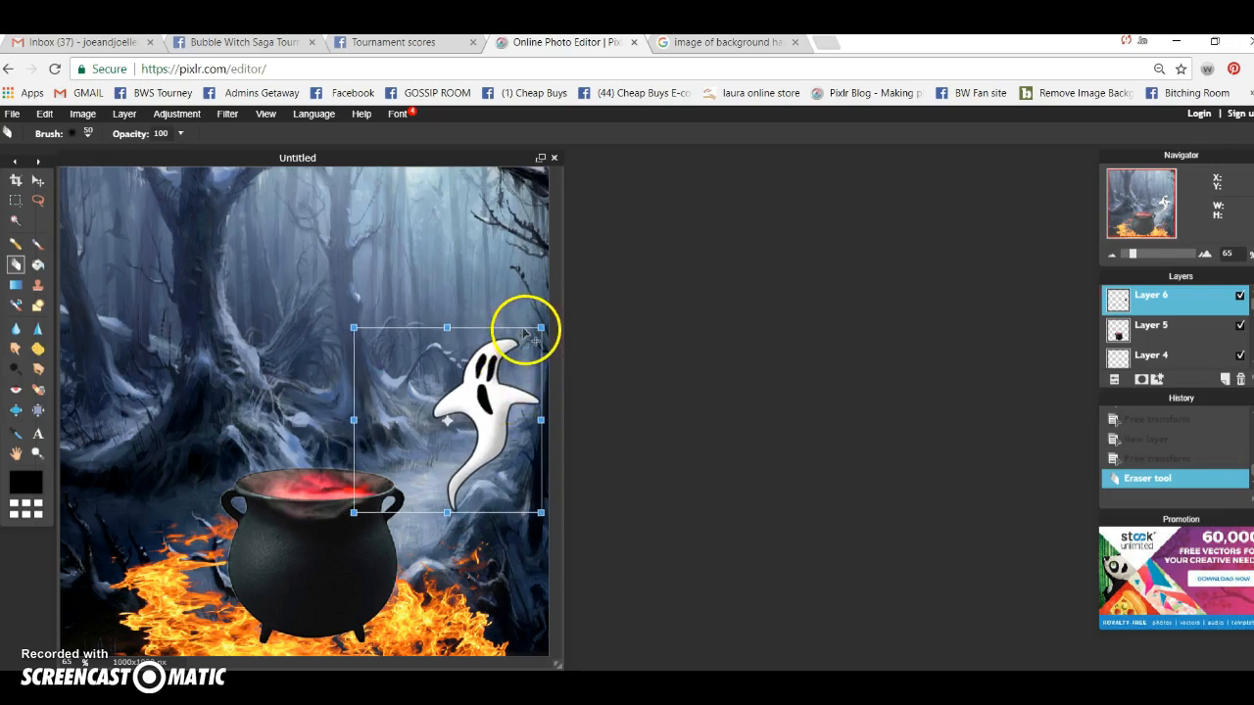
click(588, 387)
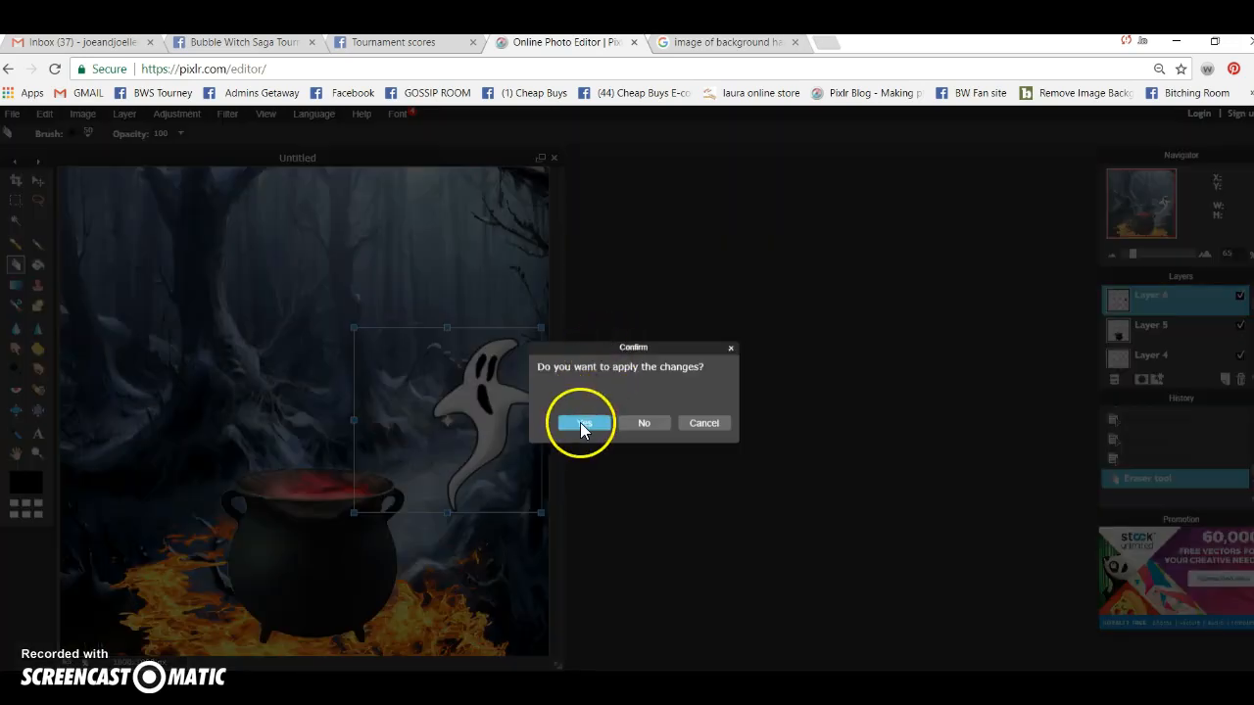
click(580, 422)
Open "ghost with toungue out transparent" from the Halloween folder as a new layer
click(121, 116)
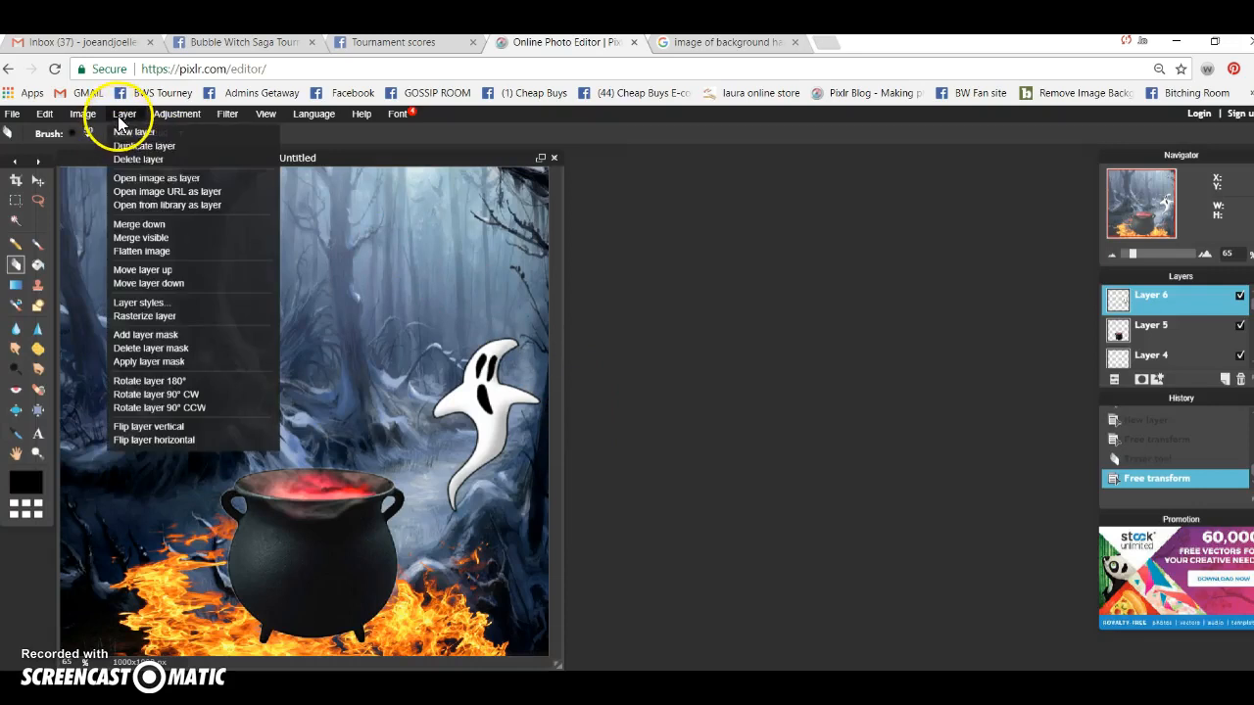
click(157, 178)
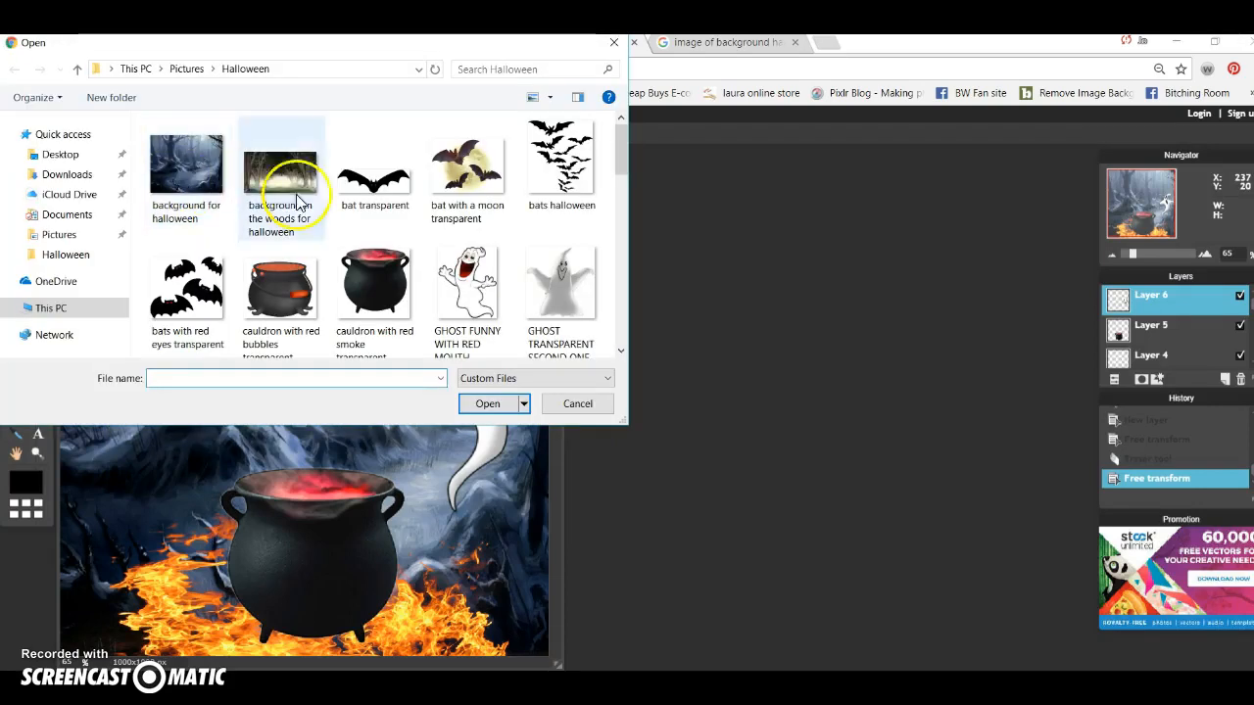
drag(621, 128, 627, 182)
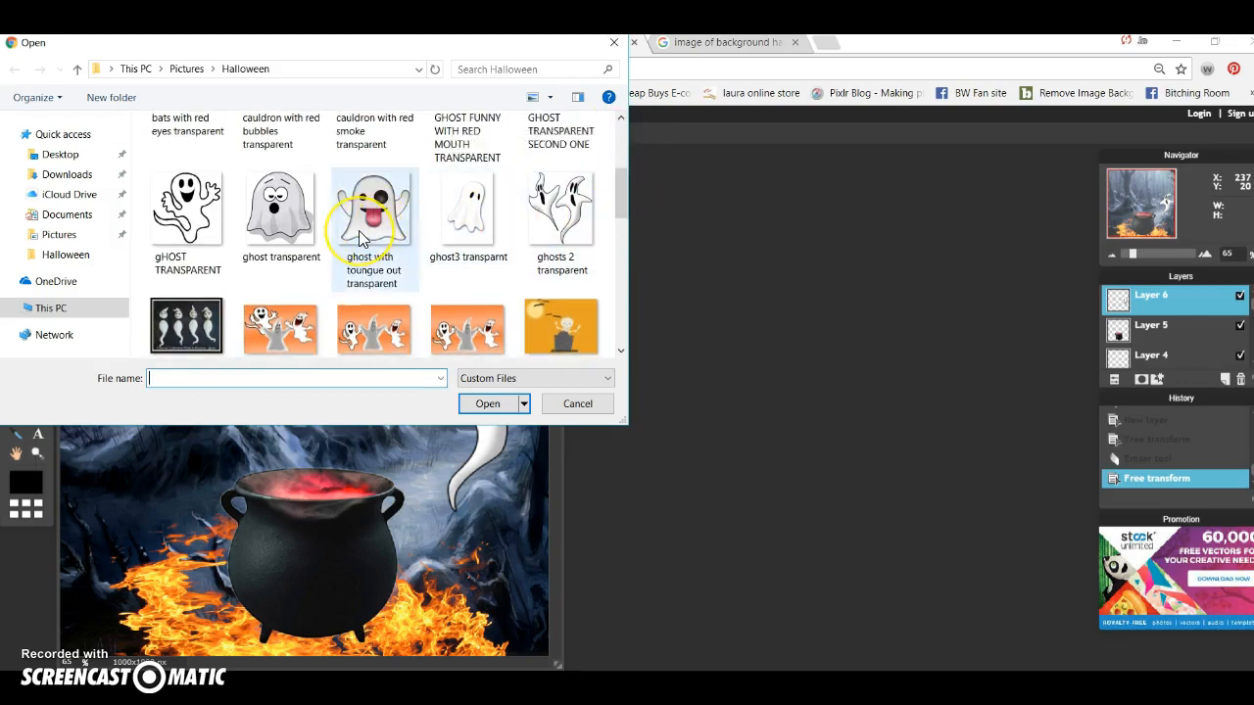
click(372, 264)
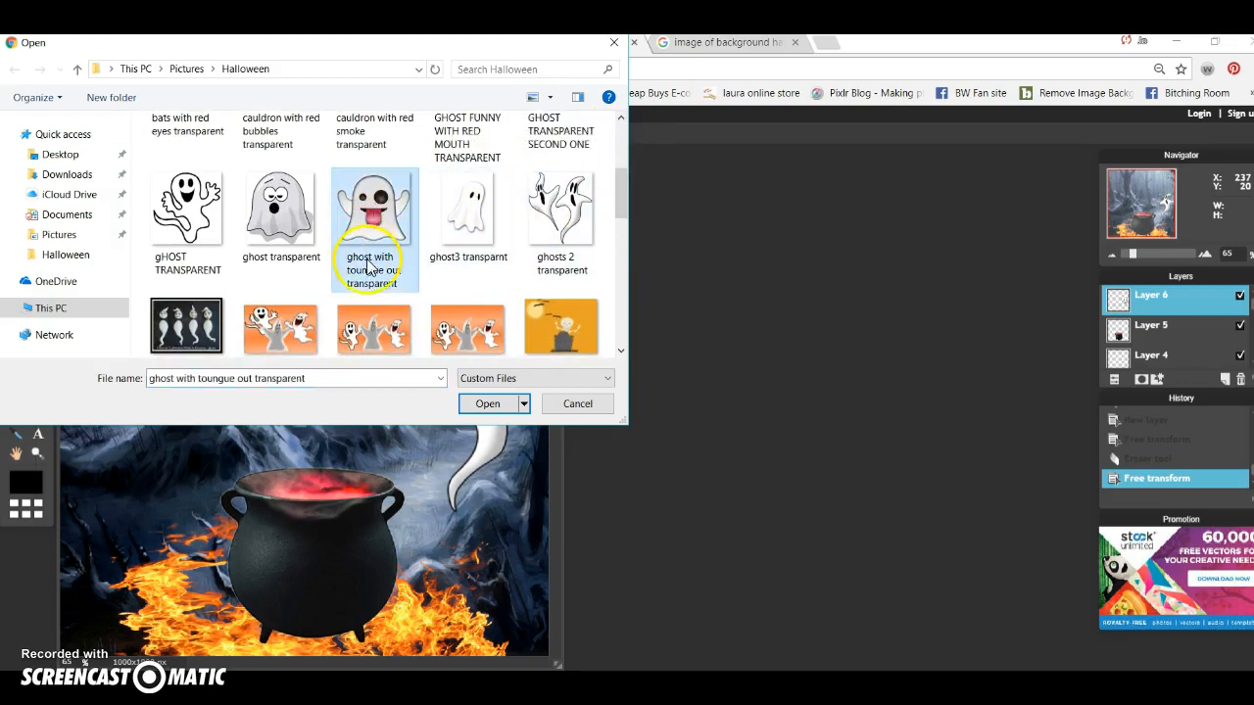
click(487, 404)
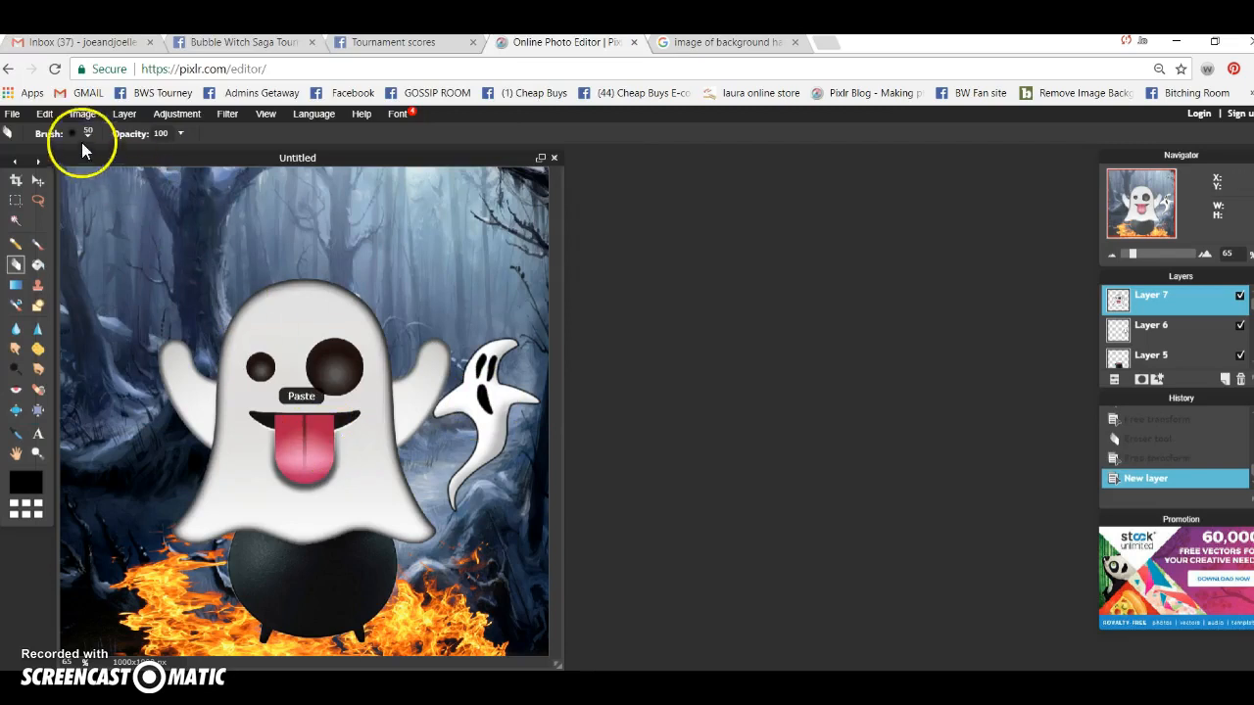
Shrink the tongue-out ghost with Free Transform, move it beside the large tree trunk in the picture's upper left, and apply the changes
click(44, 116)
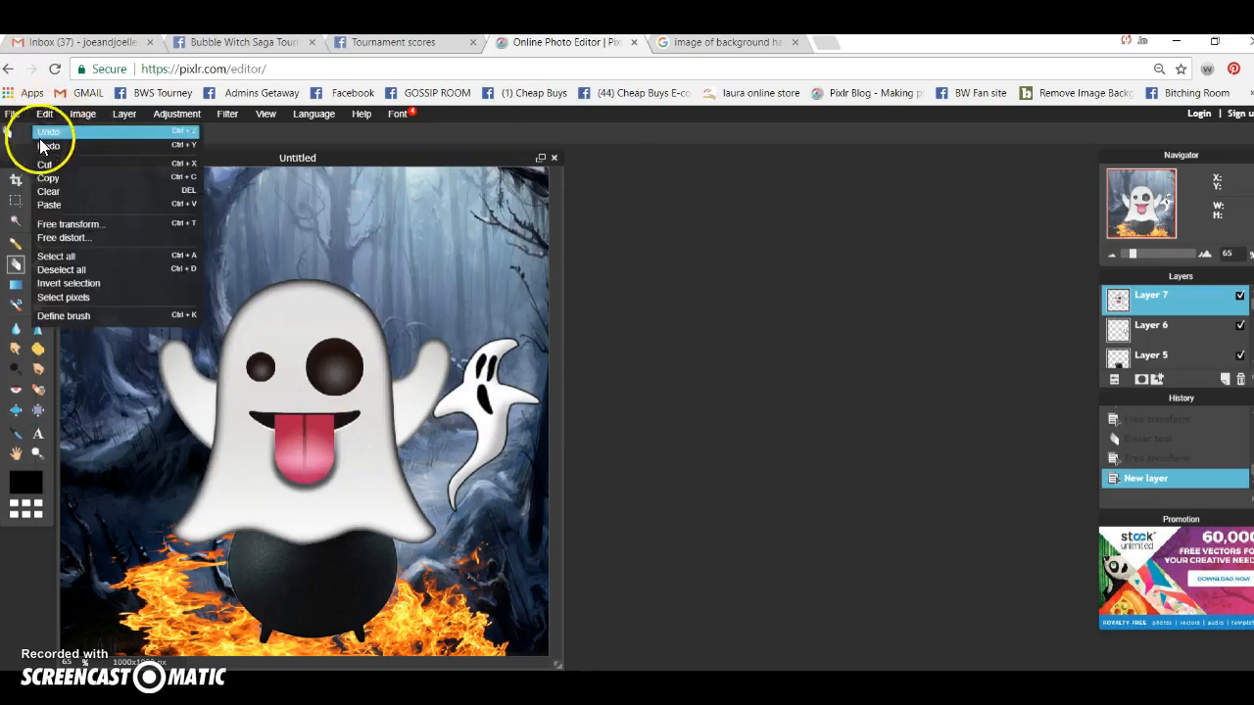
click(73, 228)
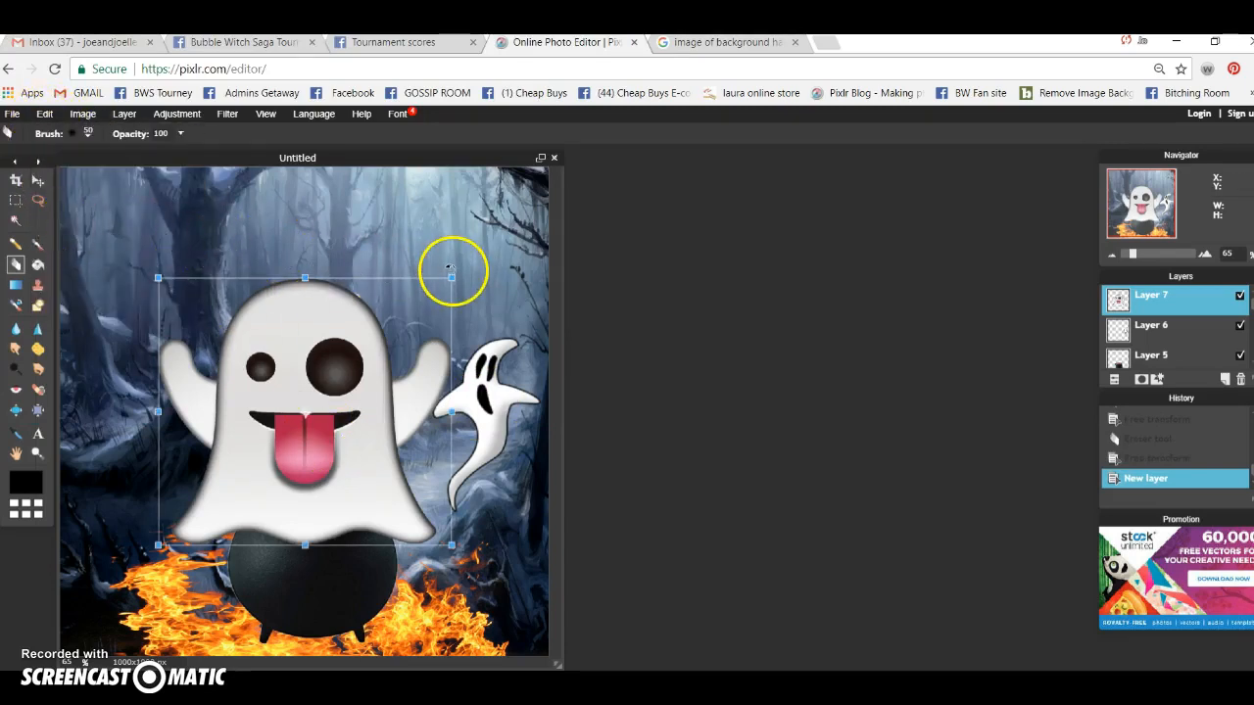
drag(451, 280, 185, 213)
drag(175, 257, 171, 306)
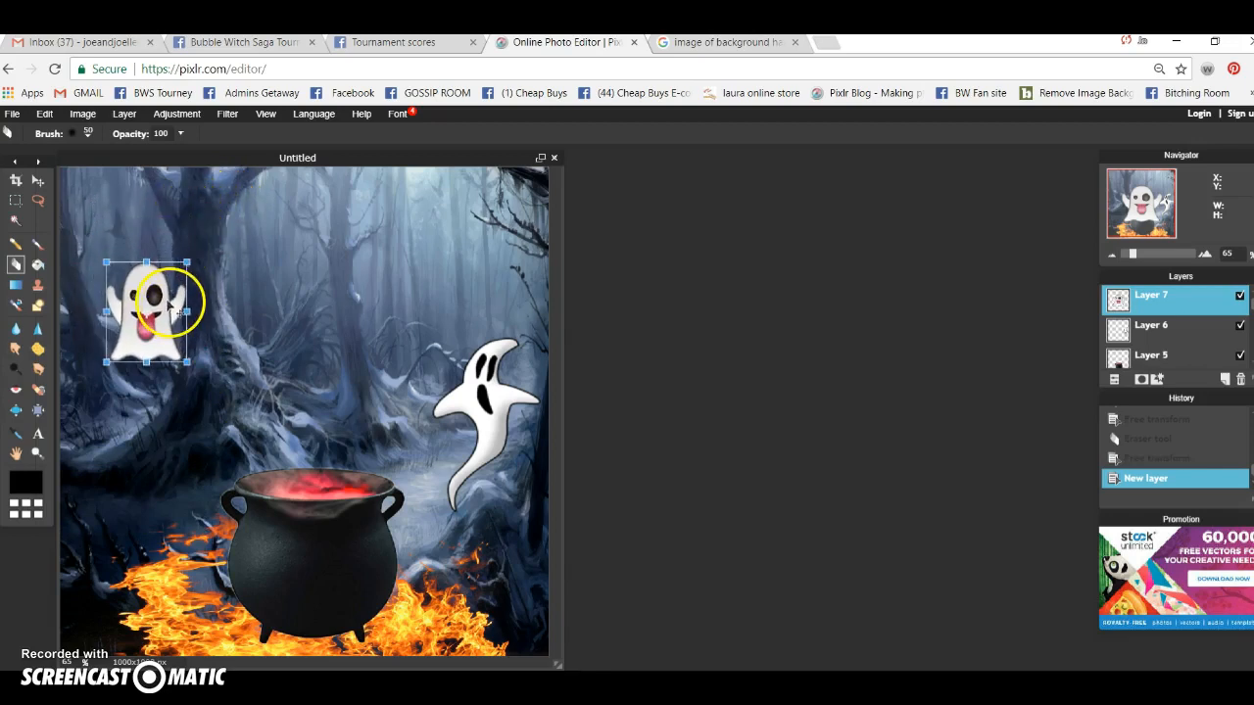
click(428, 315)
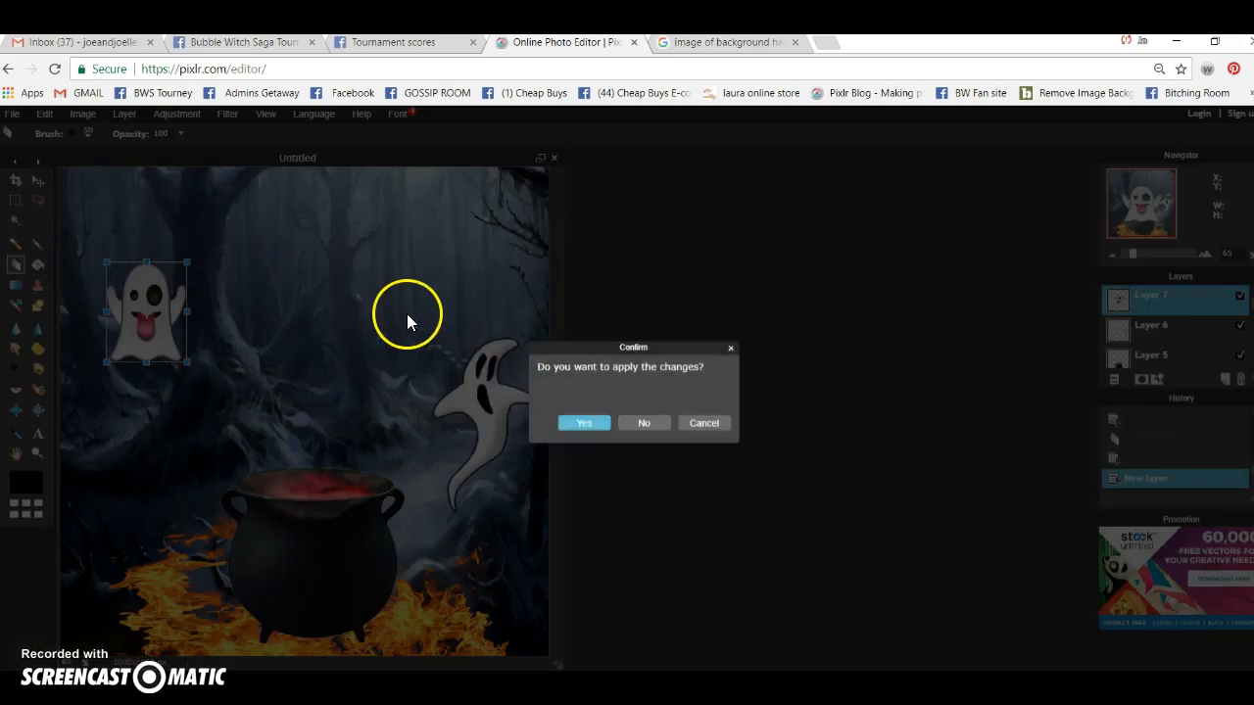
click(579, 423)
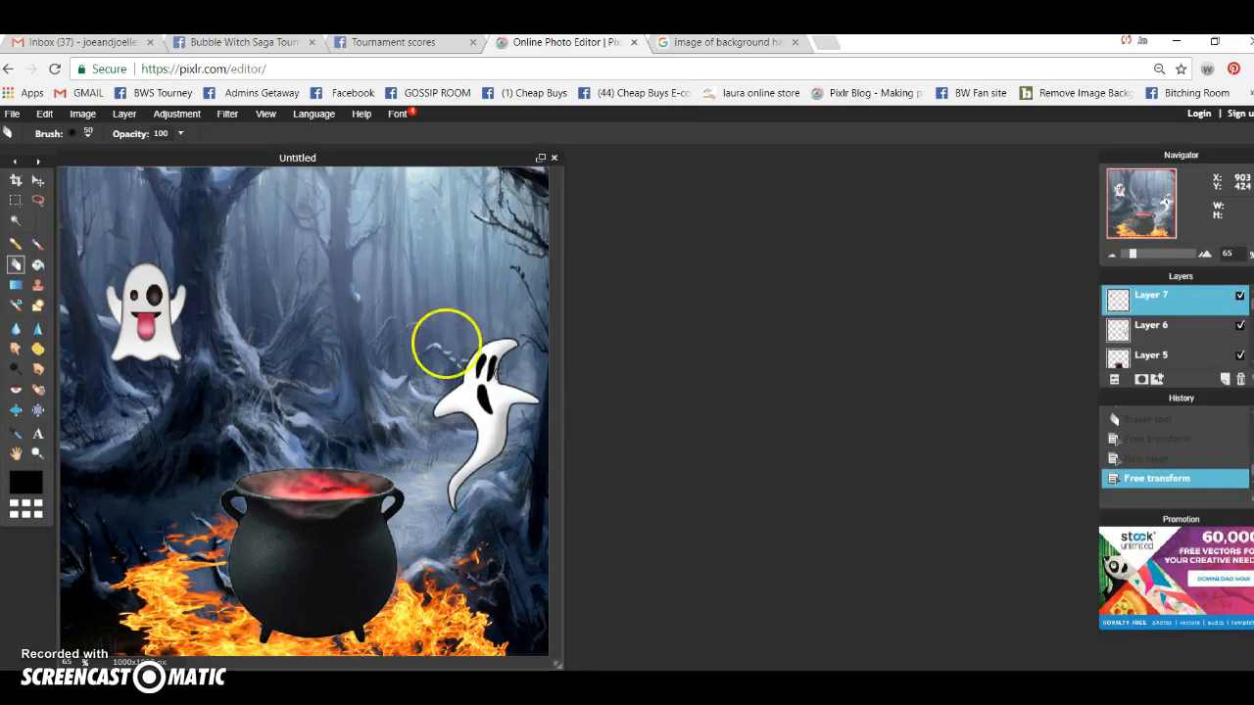
Open "gHOST TRANSPARENT" from the Halloween folder as a new layer
click(124, 115)
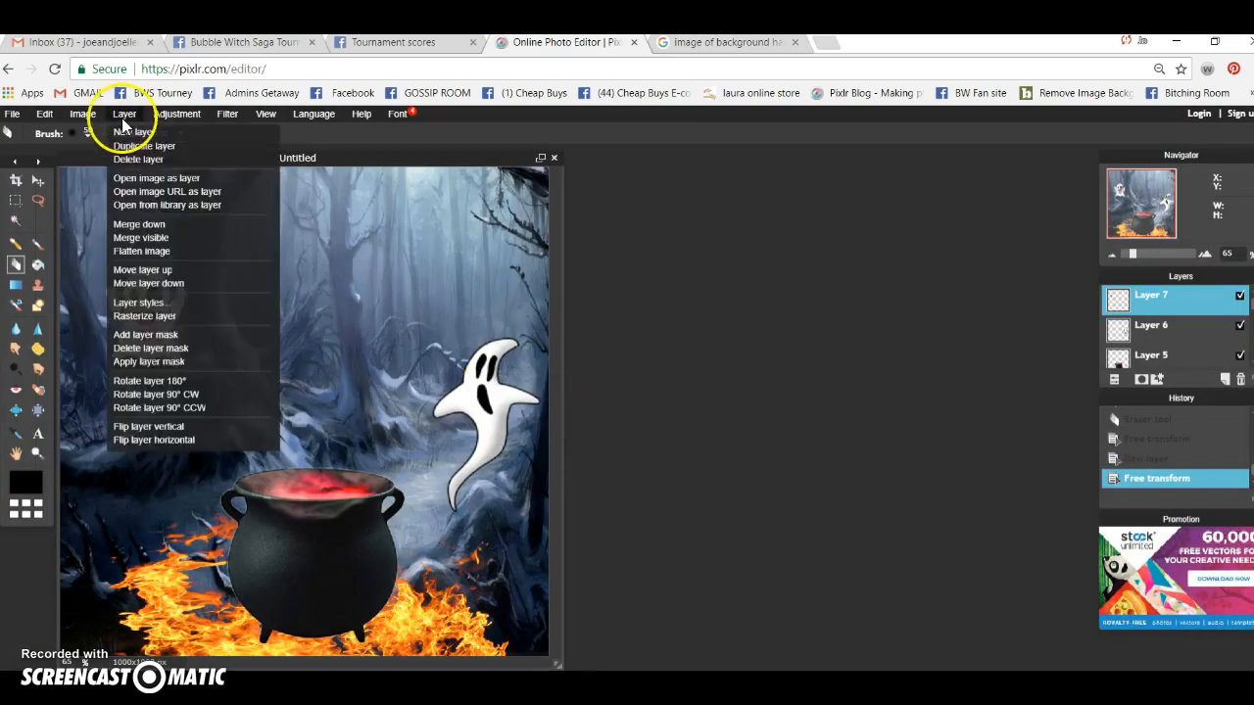
click(147, 178)
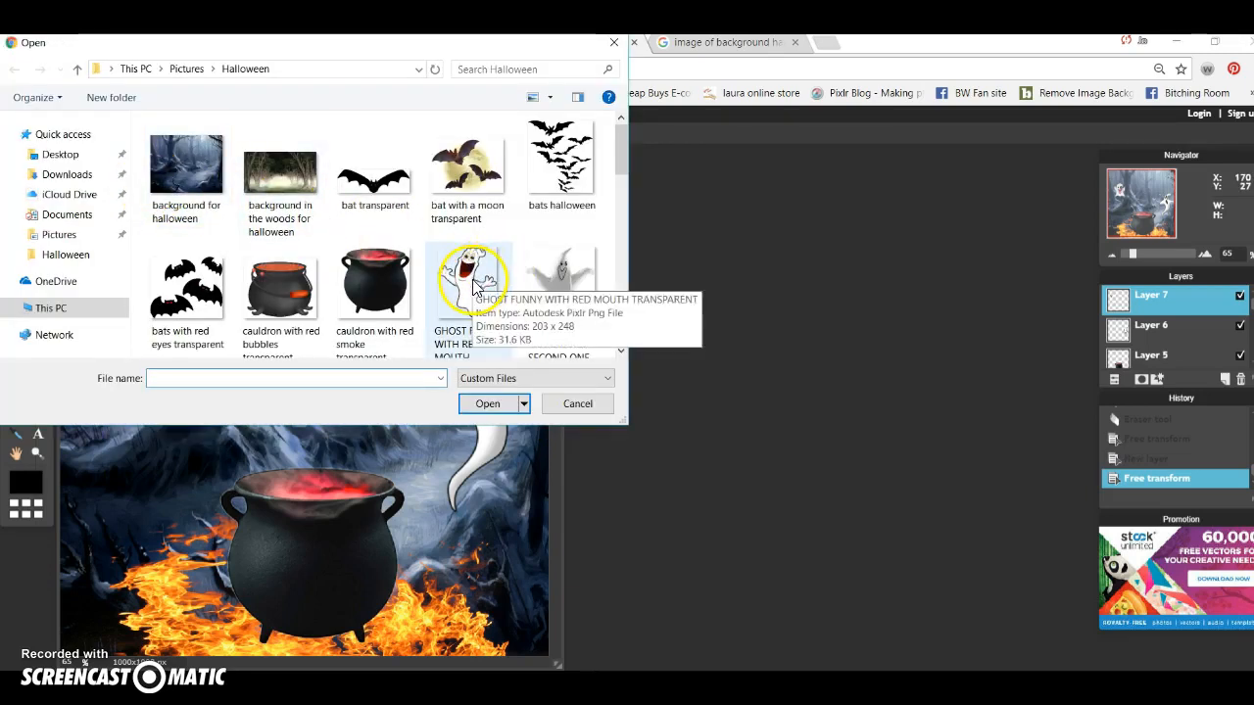
drag(617, 152, 630, 182)
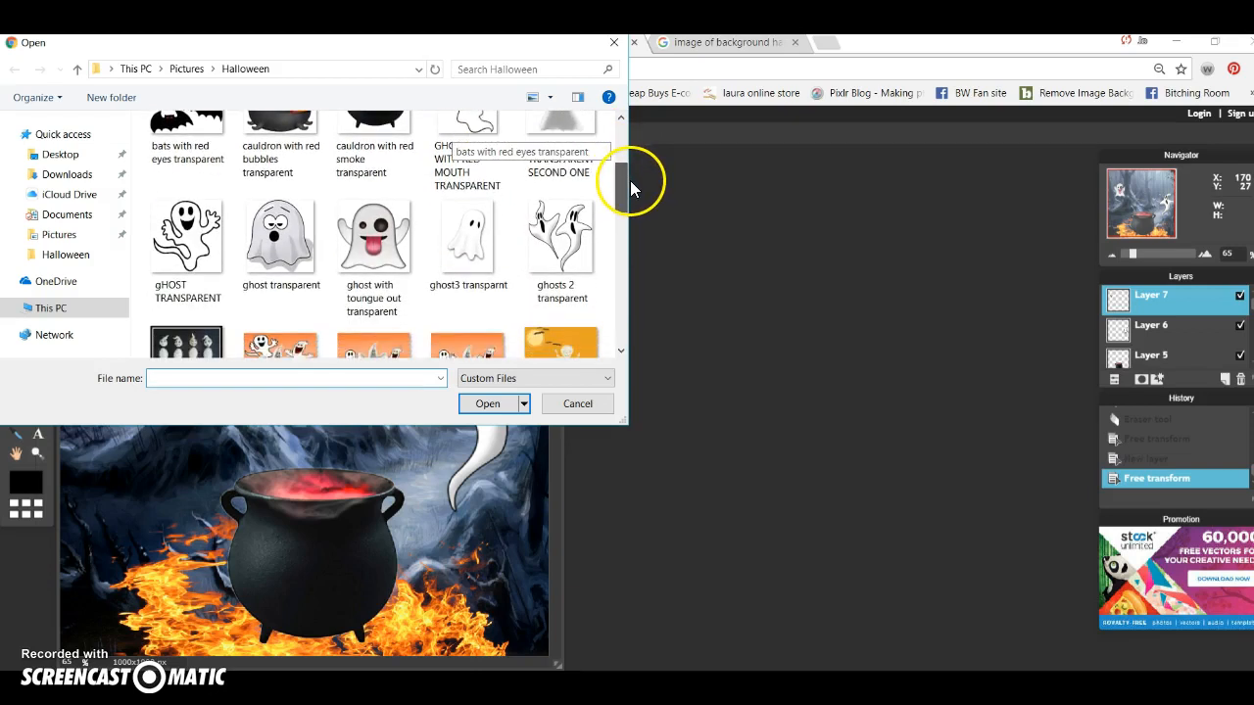
click(191, 236)
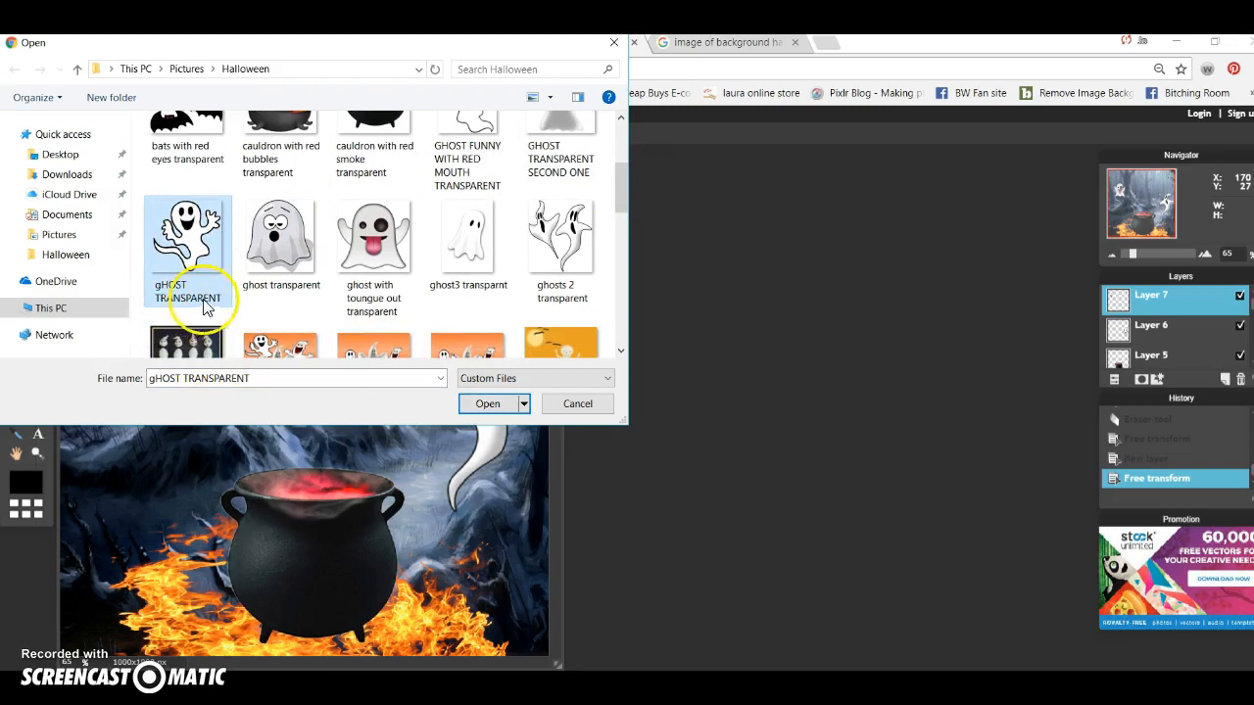
click(487, 404)
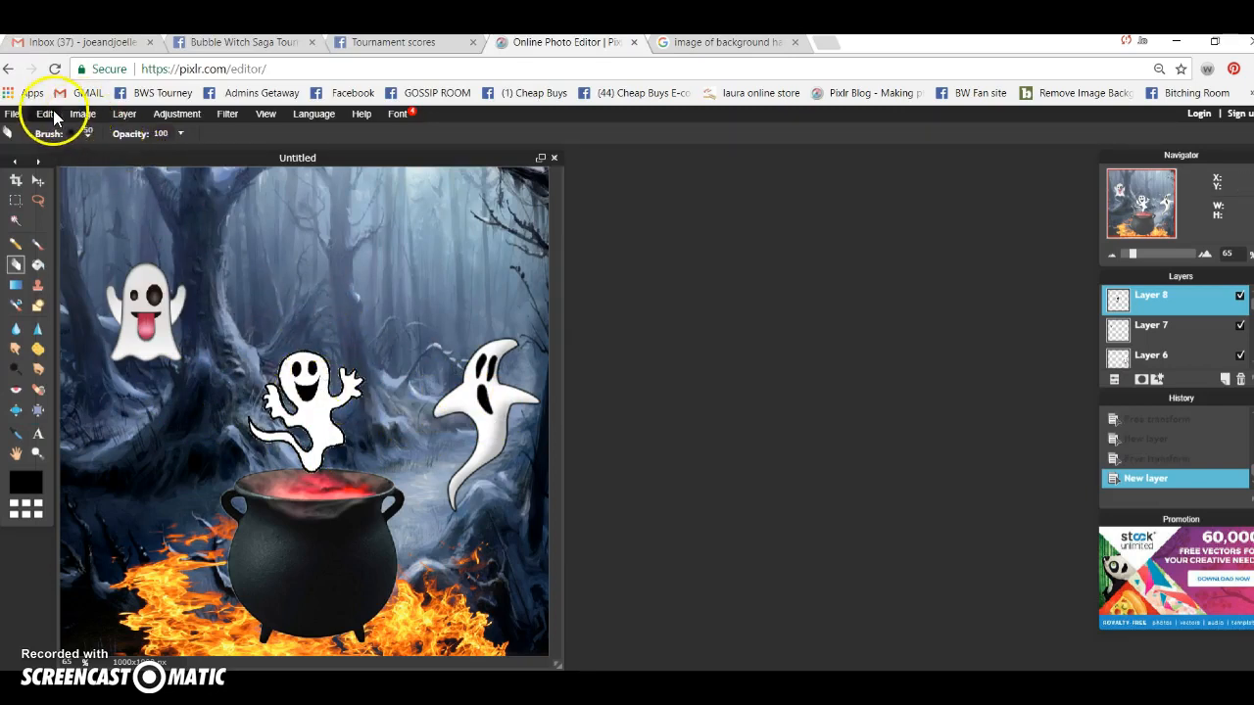
Move the new ghost to the picture's upper right corner with Free Transform, rotate it counterclockwise onto its side, and apply the changes
click(45, 115)
click(81, 231)
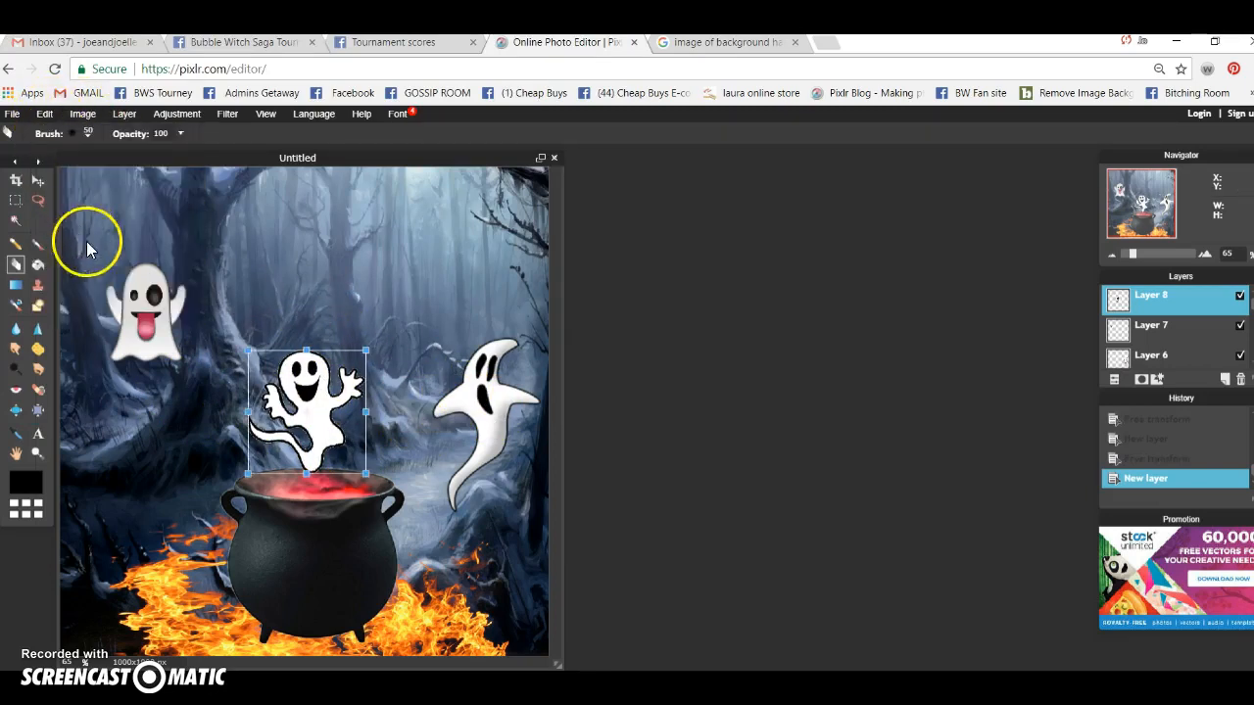
drag(320, 421, 434, 266)
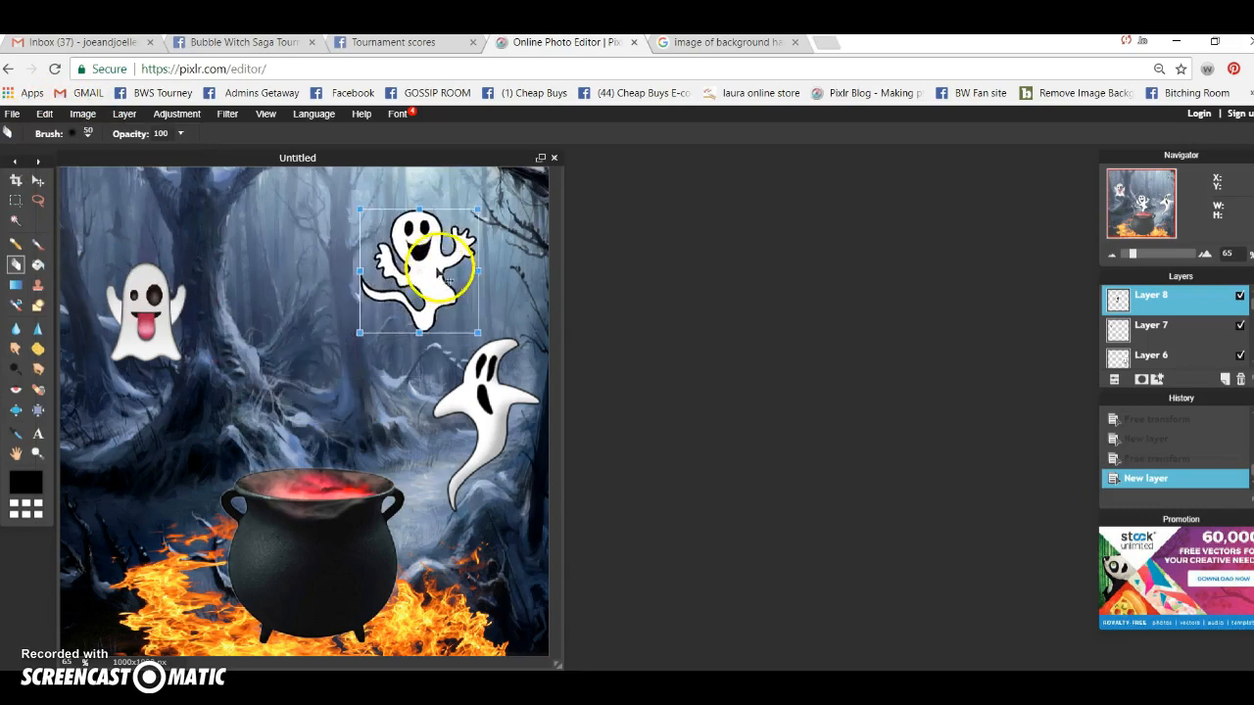
drag(462, 202, 462, 230)
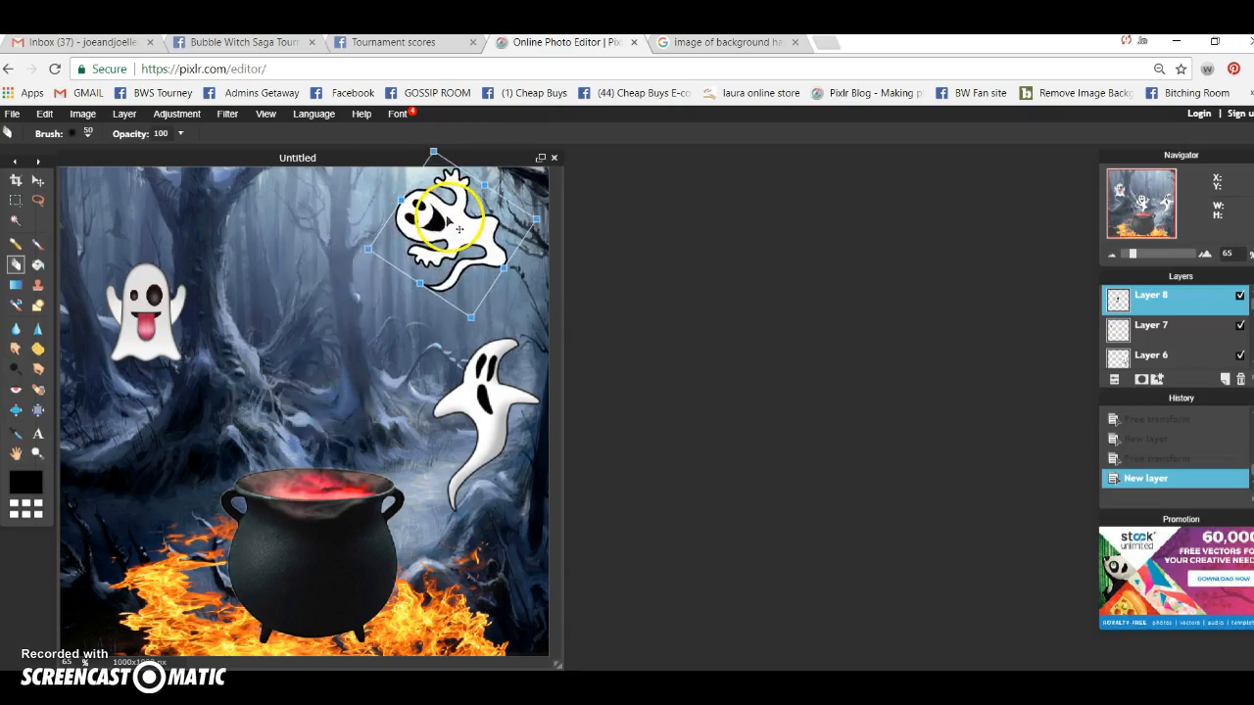
click(400, 384)
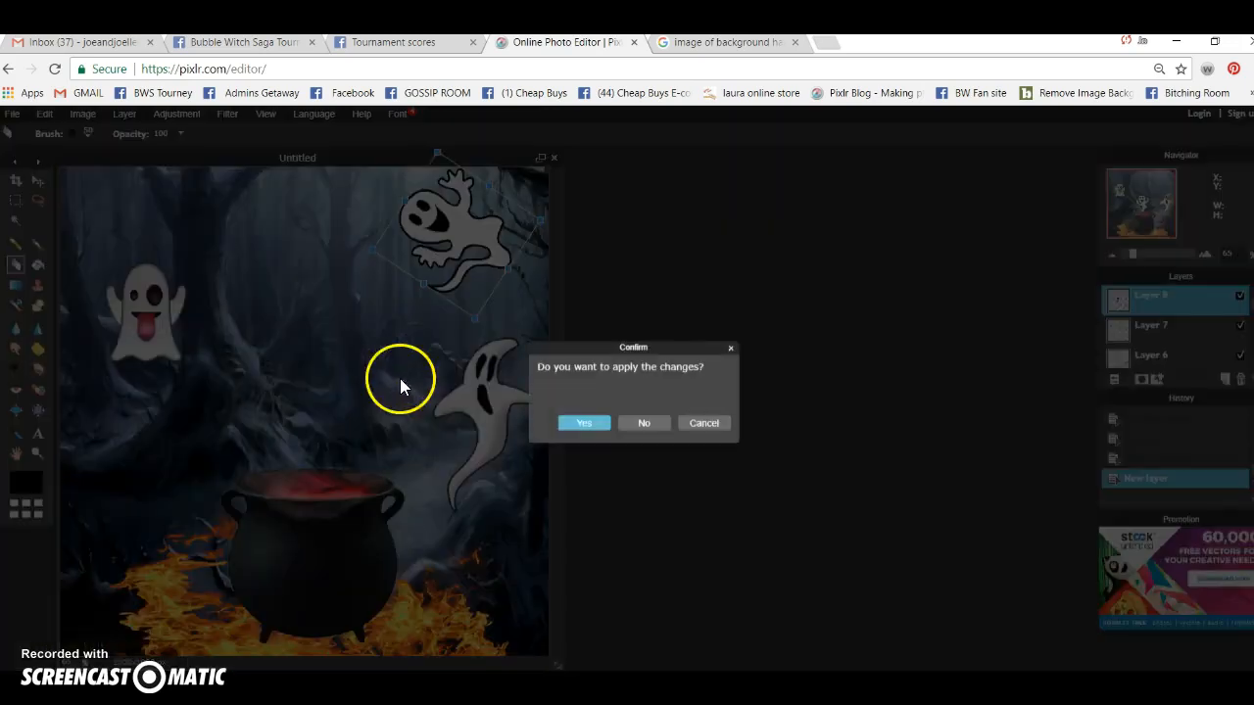
click(580, 423)
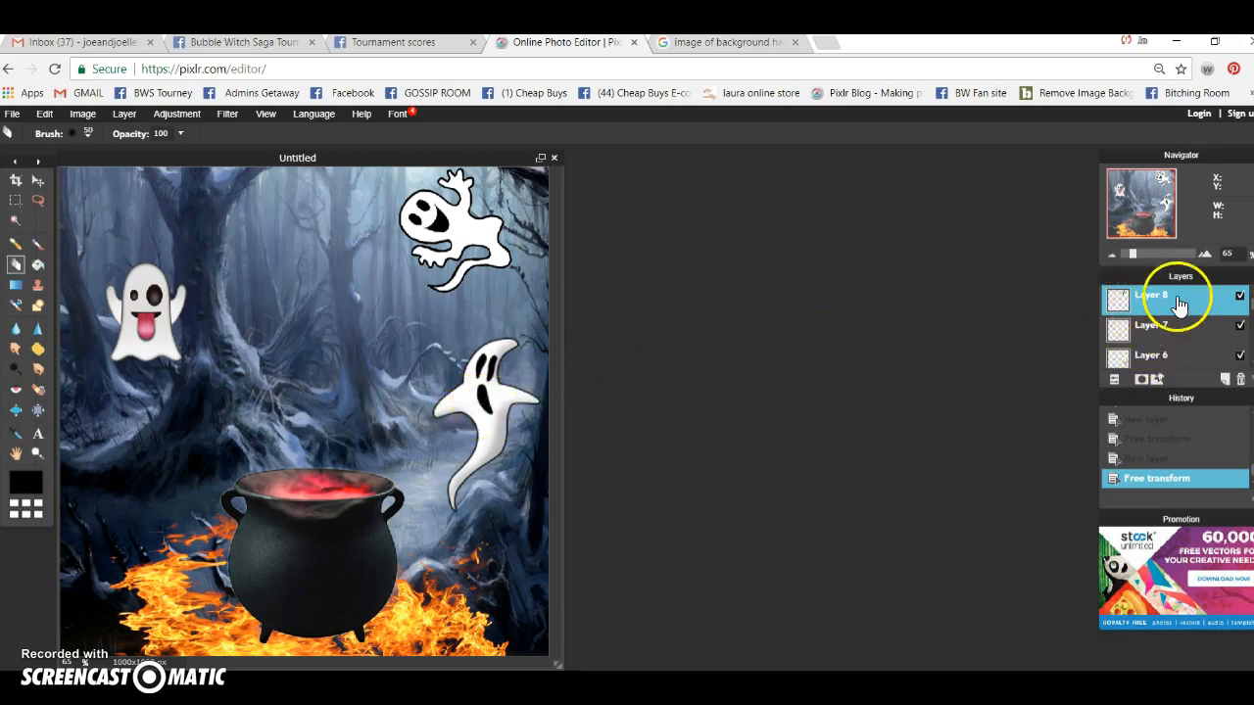
Select Layer 7 and switch its visibility off and on again to check which ghost it holds
drag(1163, 305, 1240, 336)
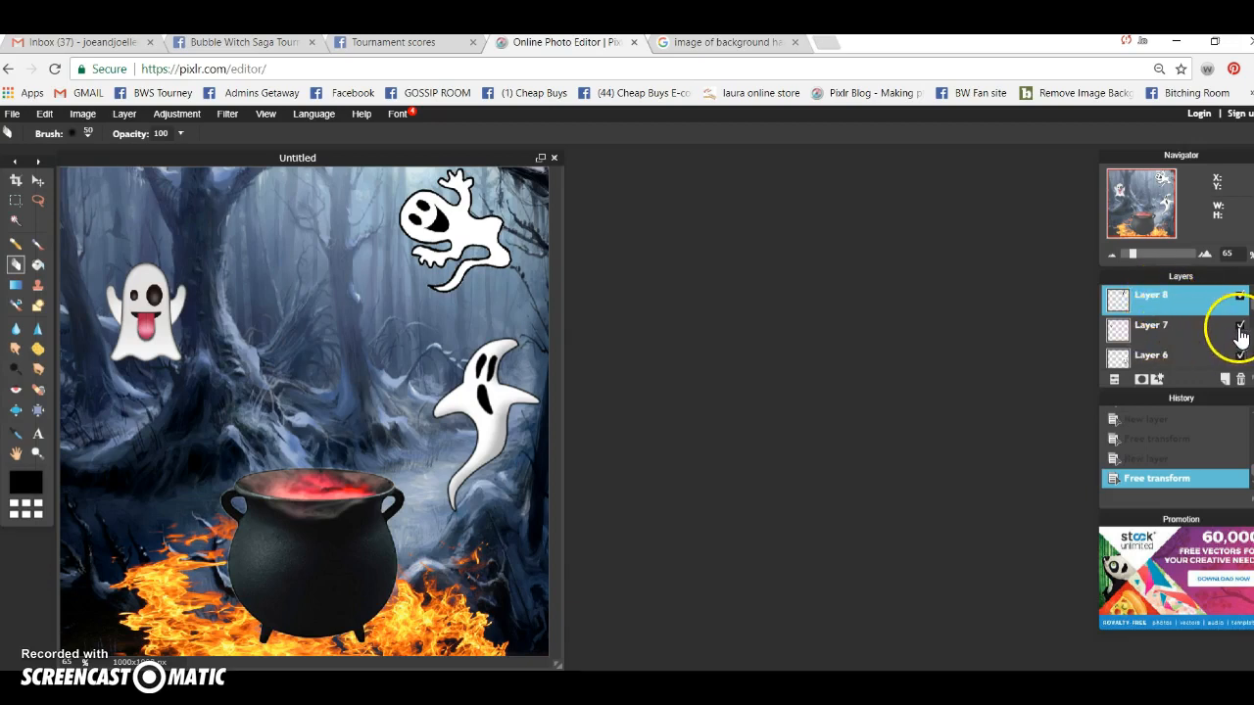
click(1158, 331)
drag(1158, 331, 1239, 333)
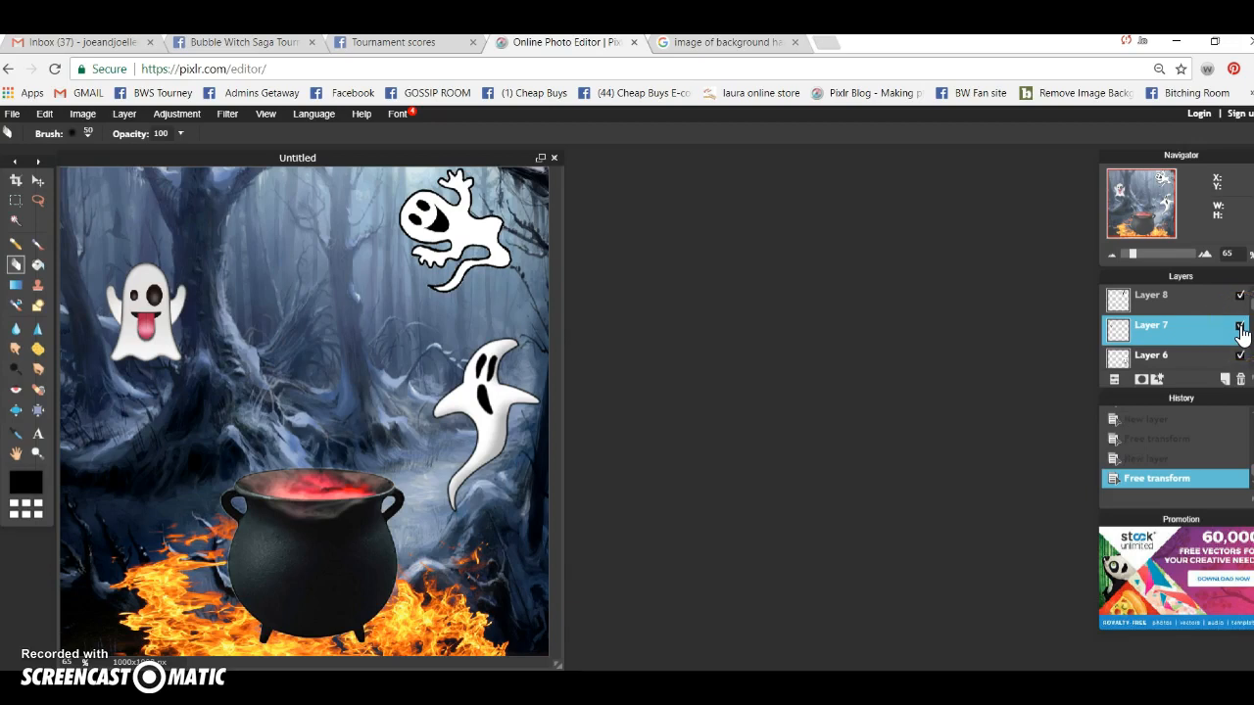
click(1240, 328)
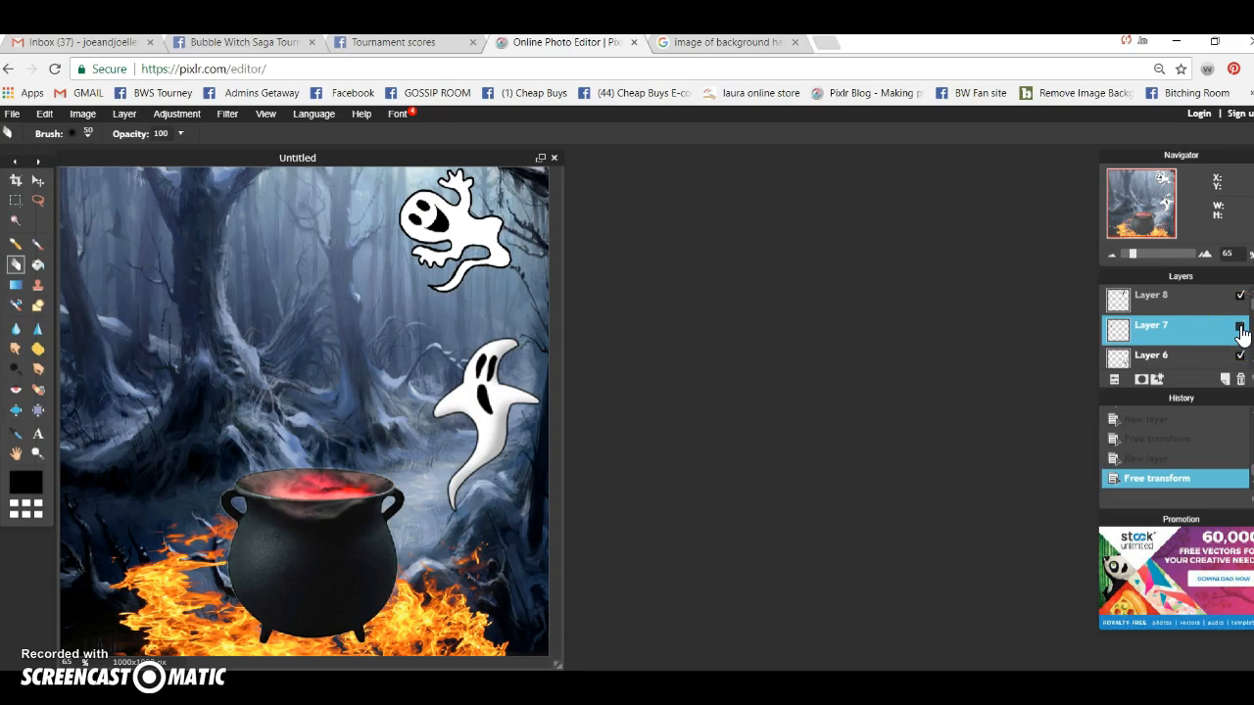
click(1240, 328)
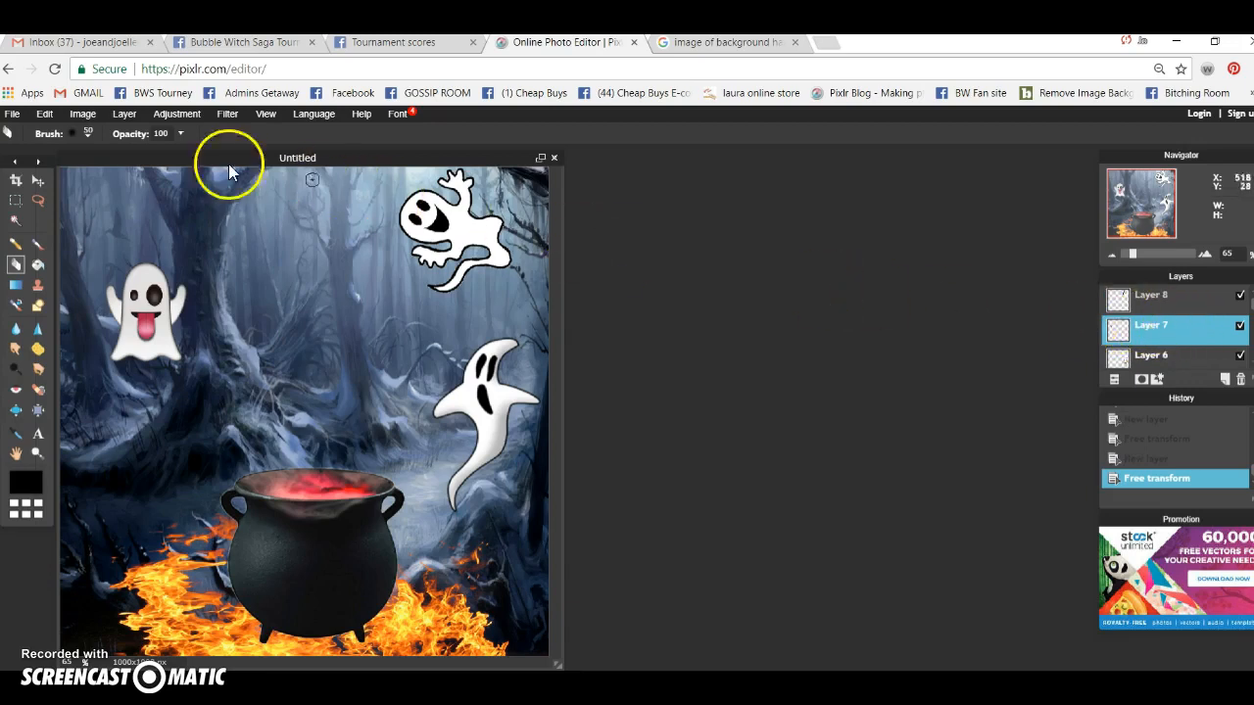
Move the tongue-out ghost lower toward the cauldron with Free Transform, enlarge it slightly, and tilt it a little counterclockwise
click(45, 116)
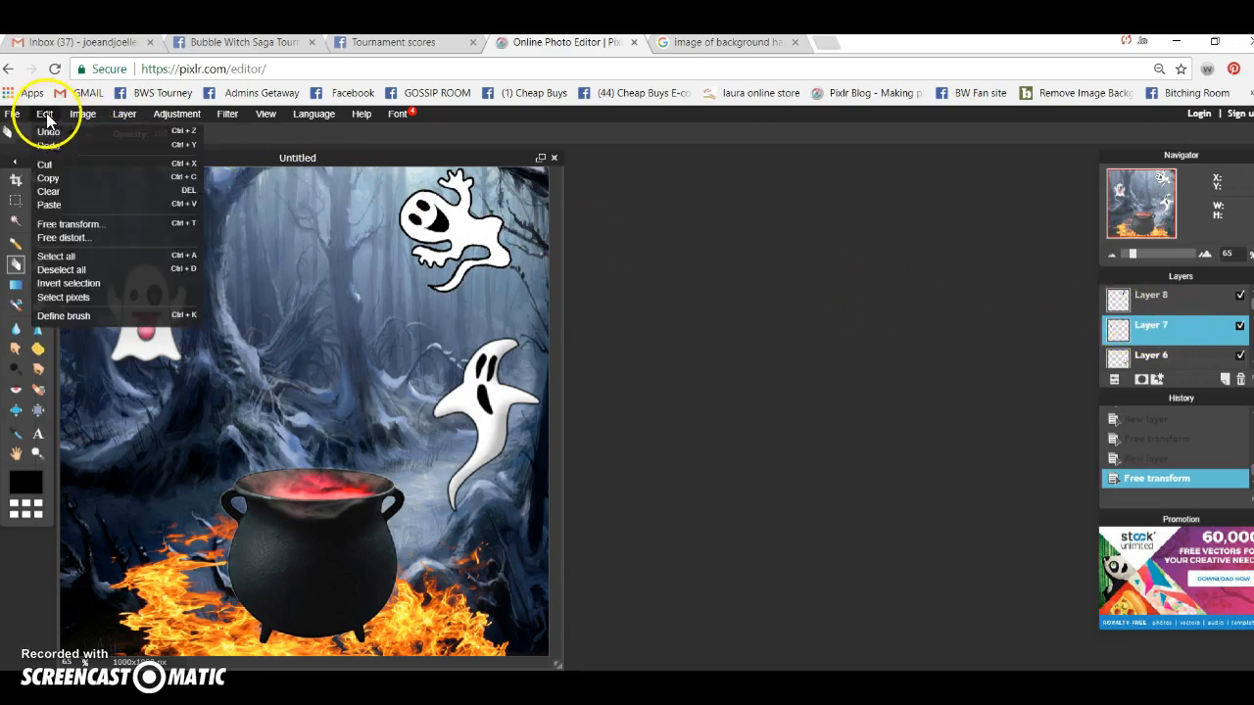
click(45, 226)
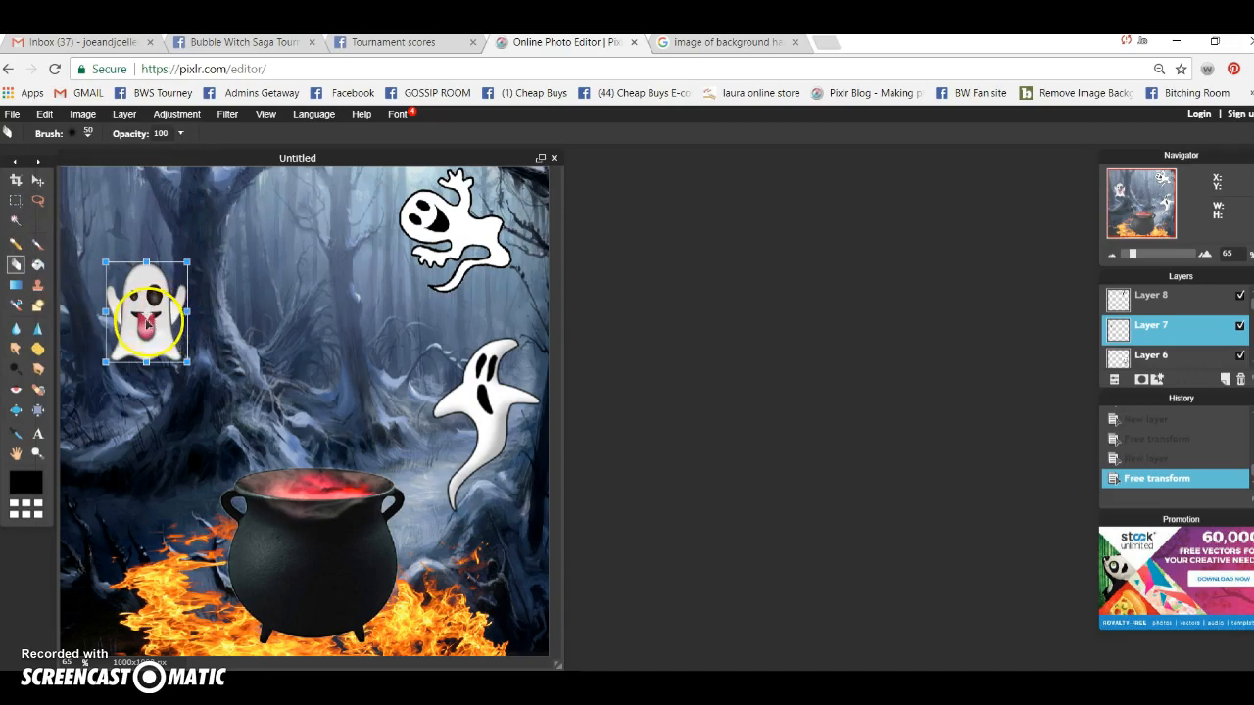
drag(135, 328, 178, 332)
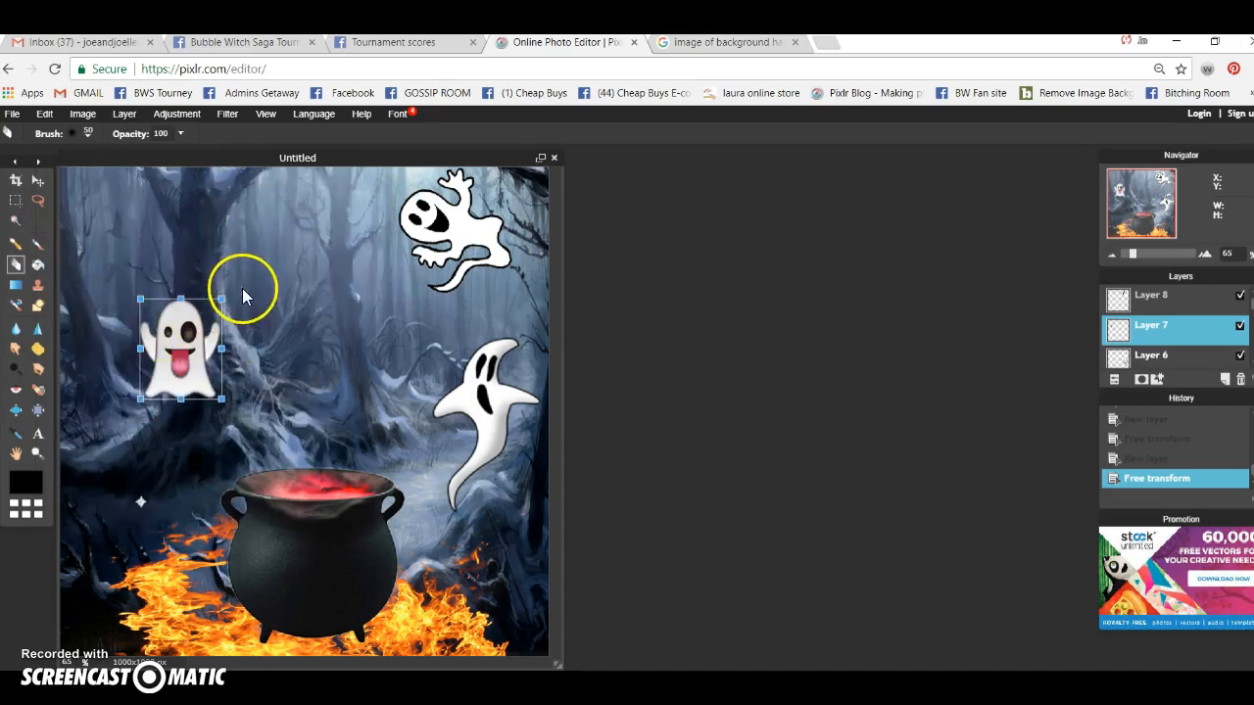
drag(236, 290, 180, 408)
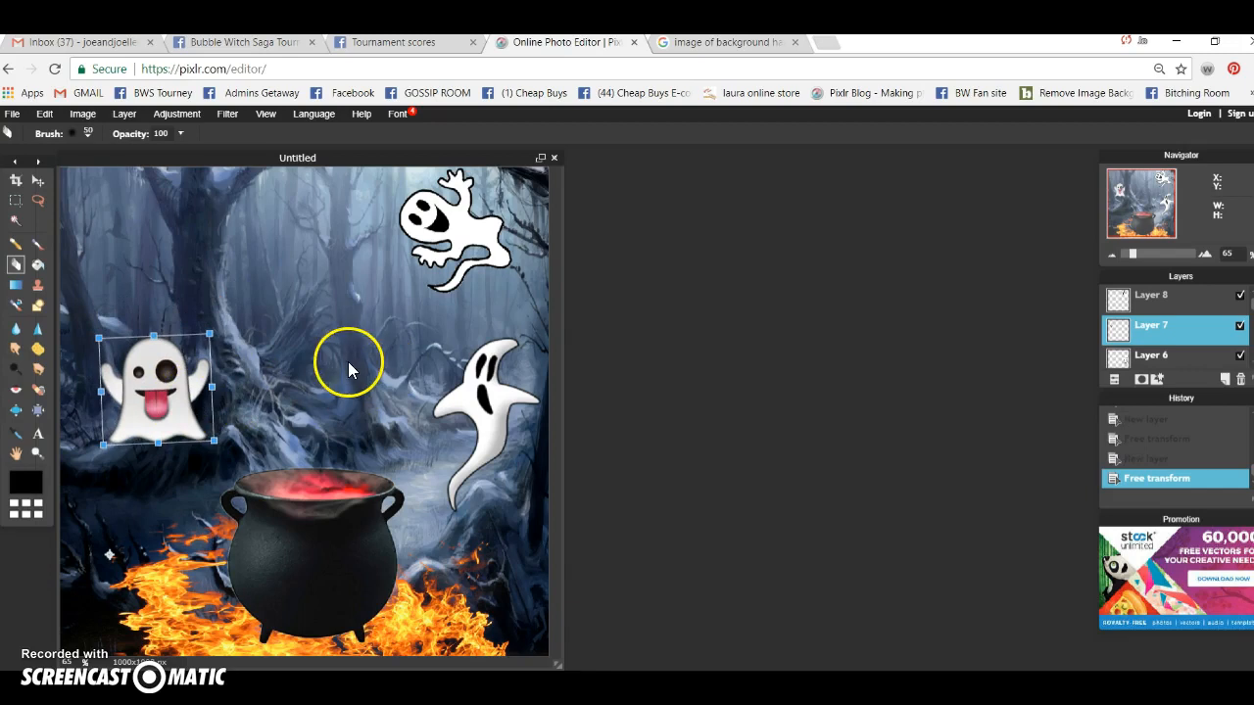